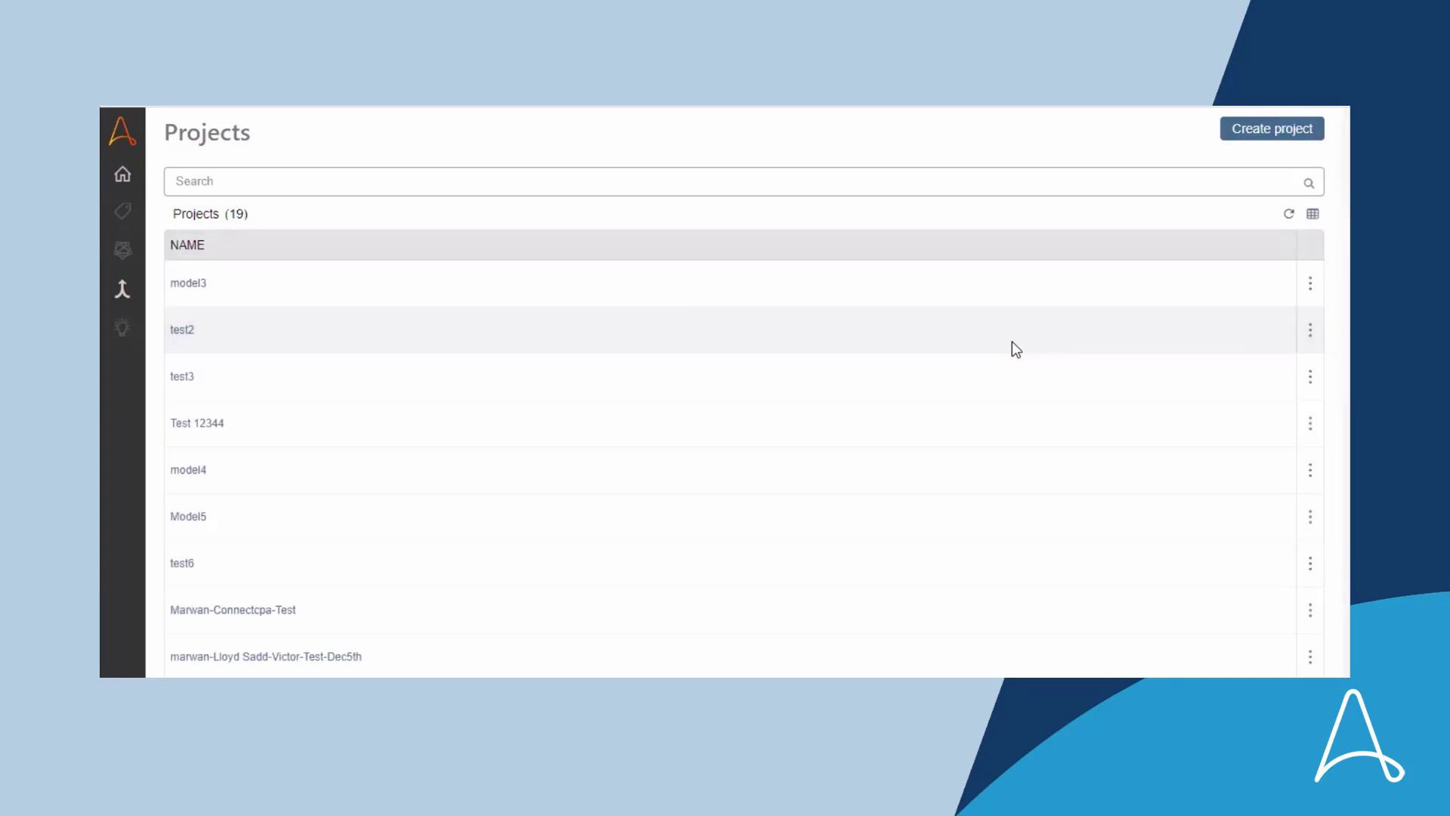
- Create project W2Project with the five W2-03 PDFs as training documents and model version 2.1
click(1259, 139)
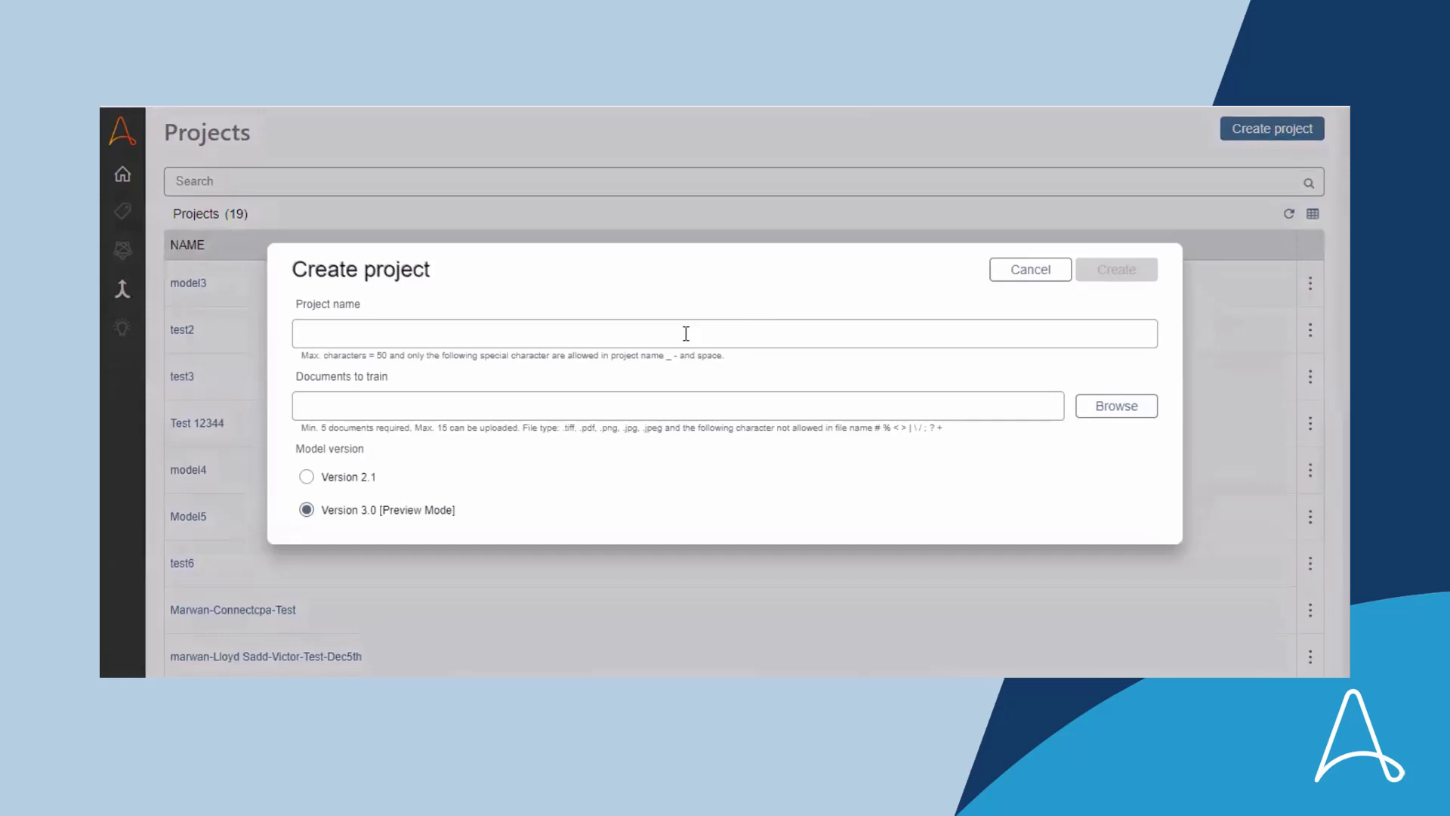
click(686, 333)
text(W2)
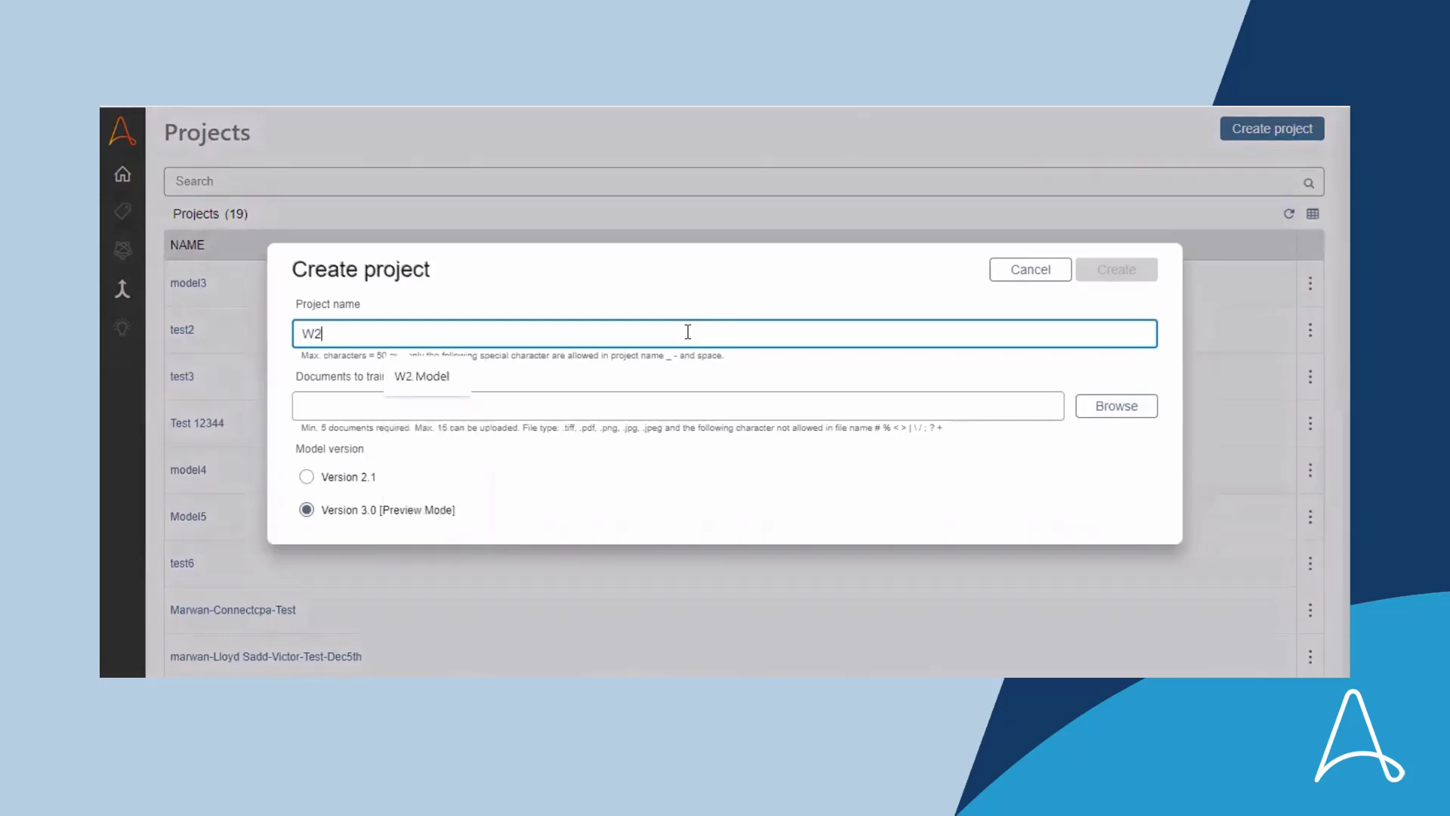
text(Project)
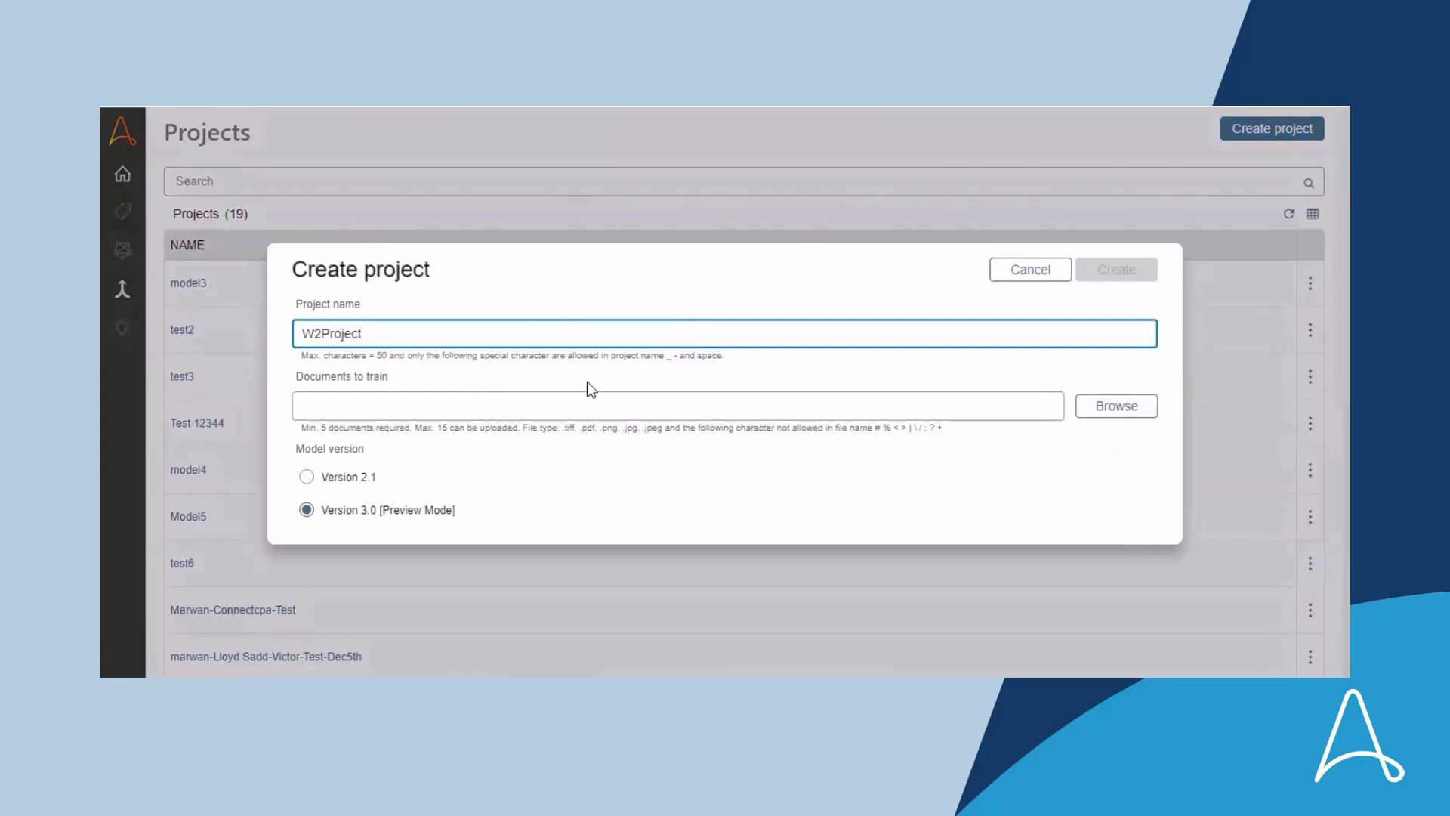
click(629, 394)
click(1096, 412)
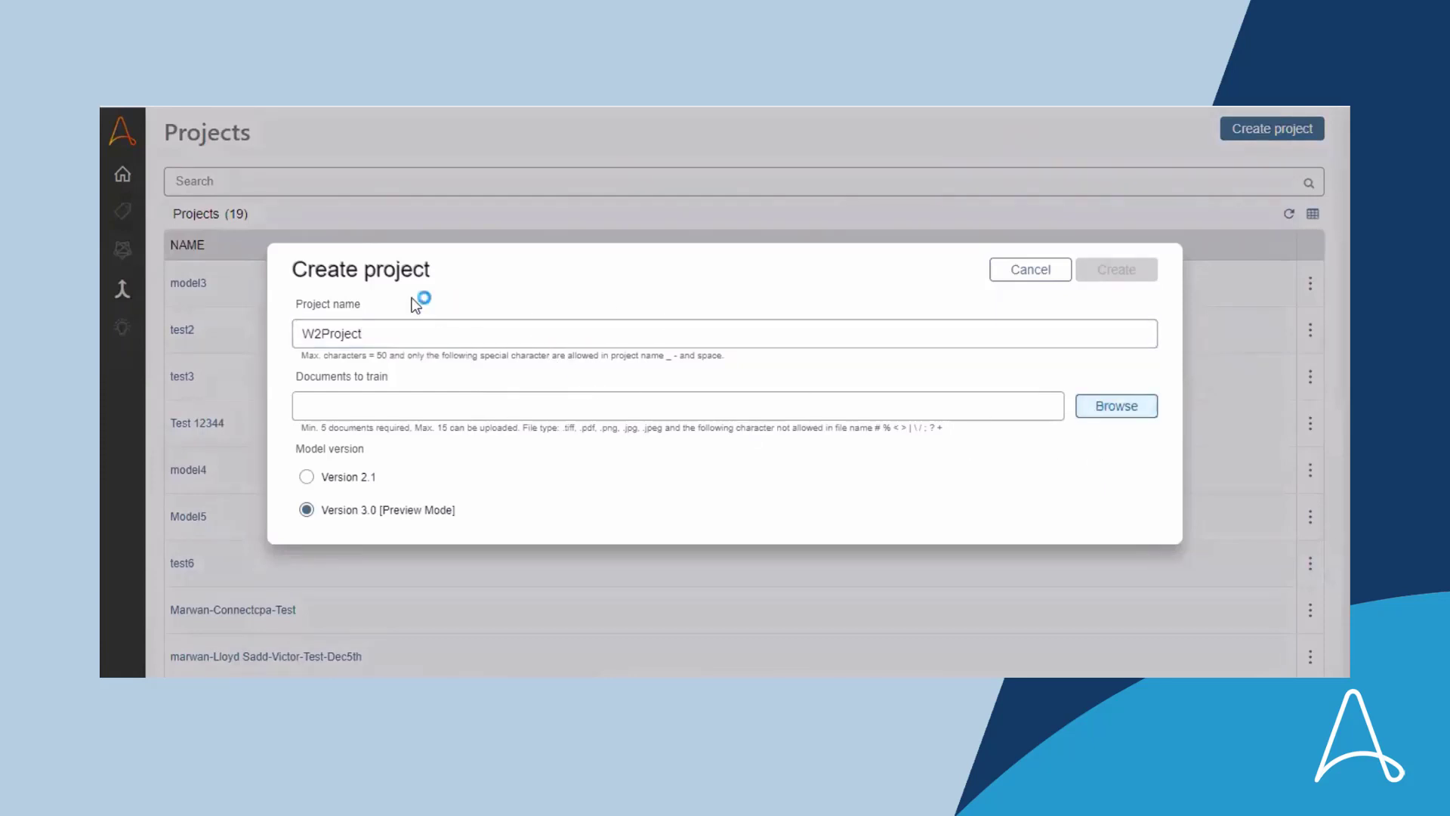
drag(350, 306, 293, 159)
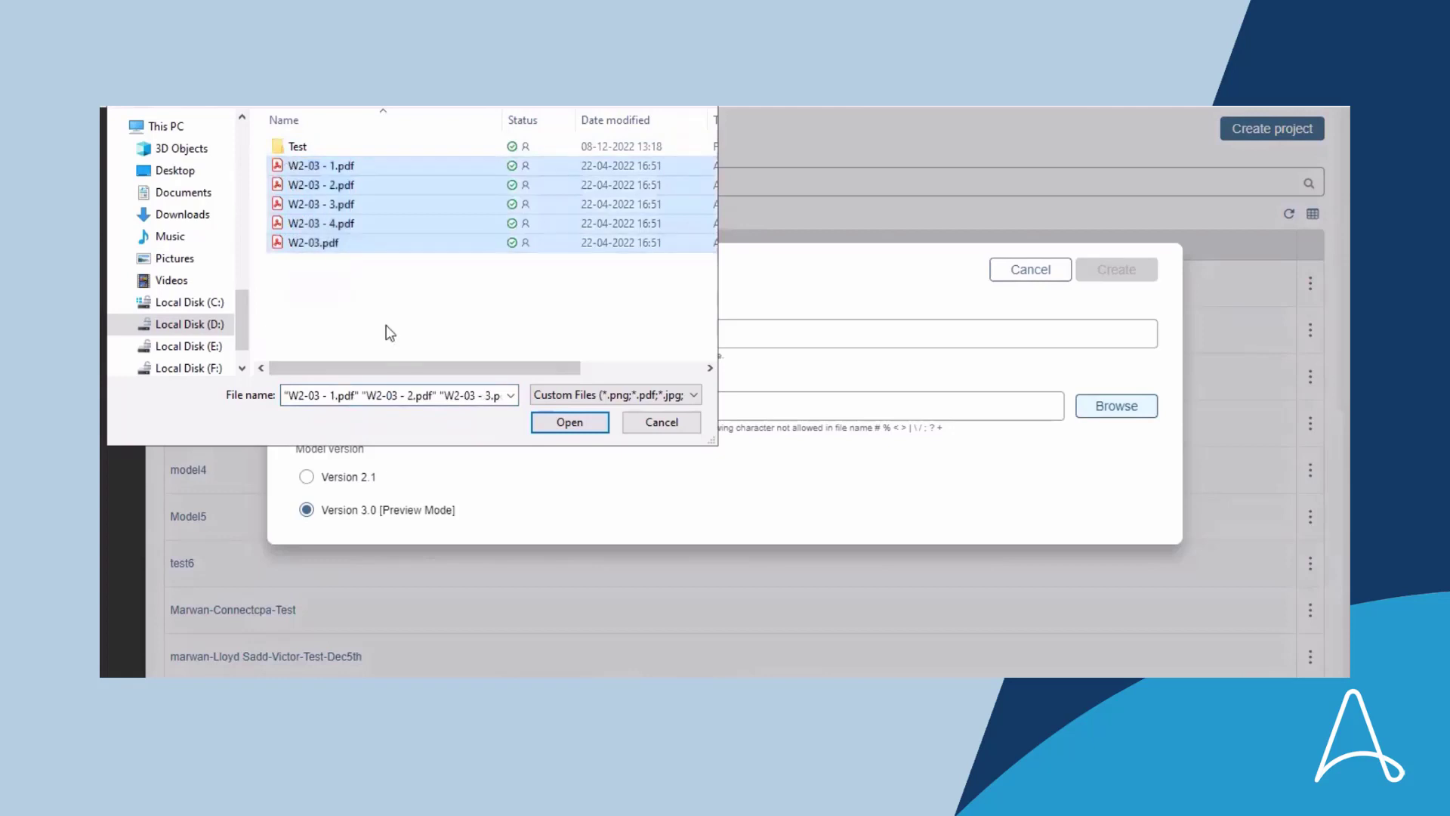
click(569, 422)
click(340, 478)
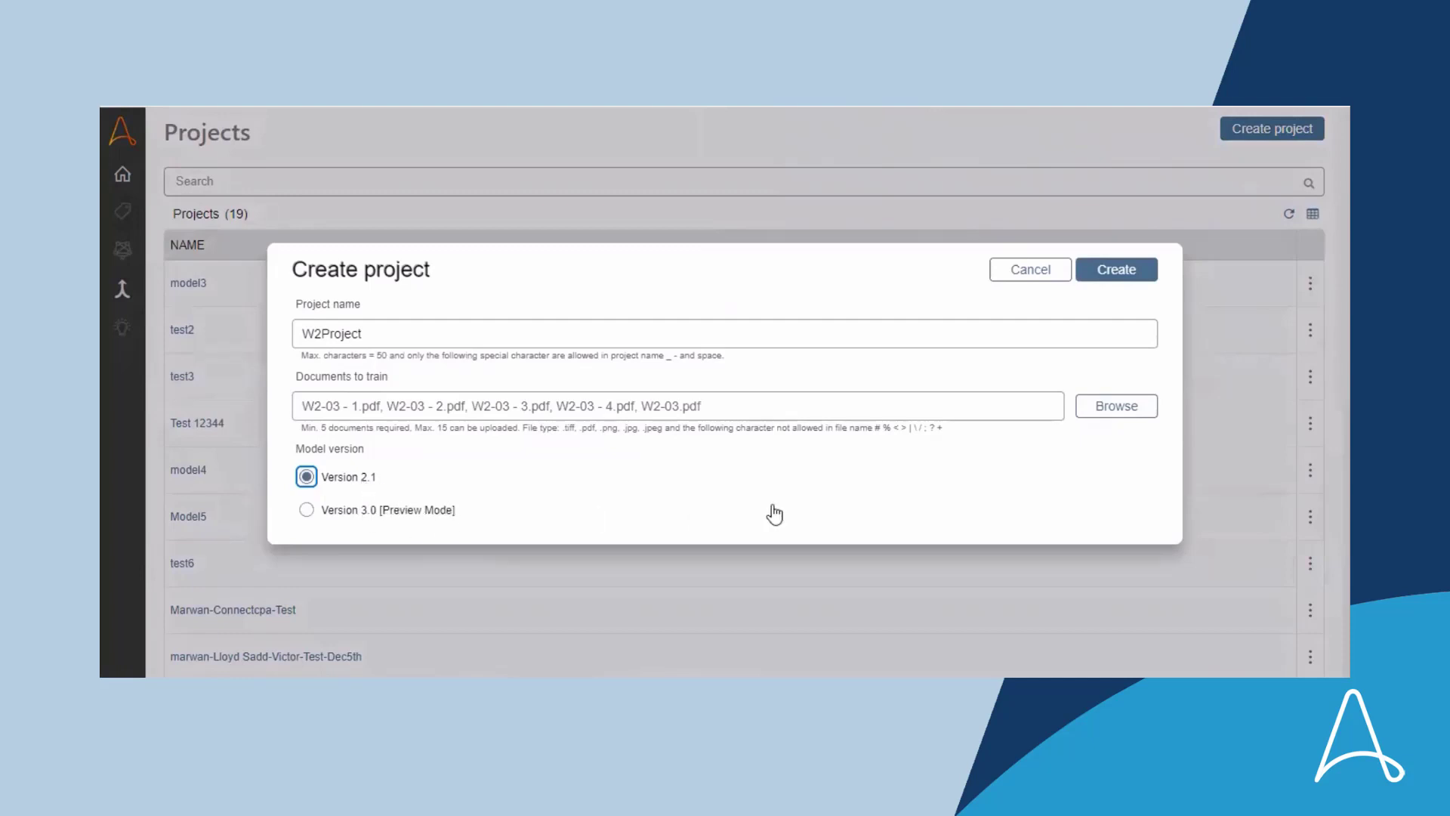
click(1113, 273)
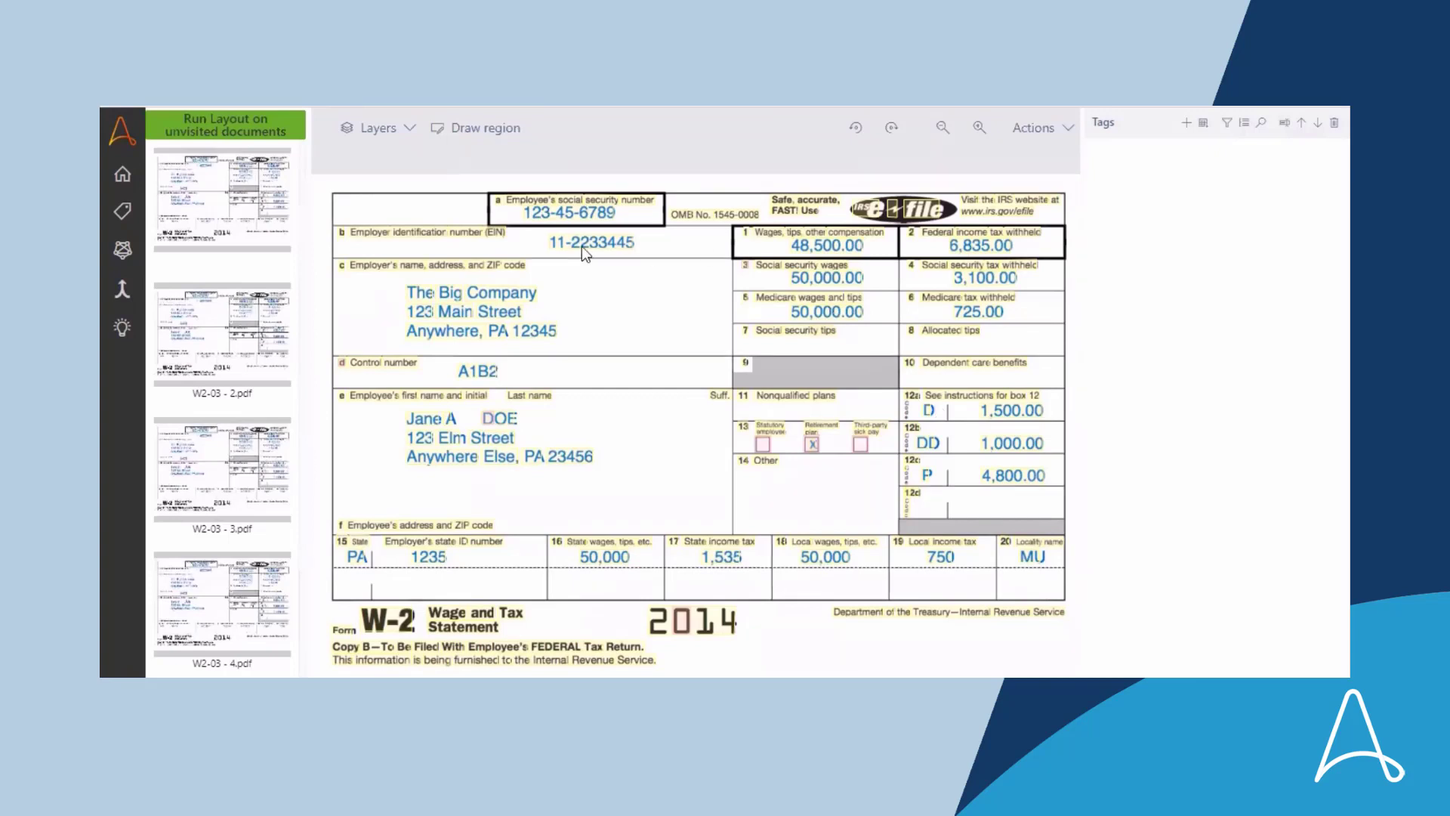
- Scroll the thumbnail list to review the uploaded W2-03 PDFs
scroll(212, 364, down, 3)
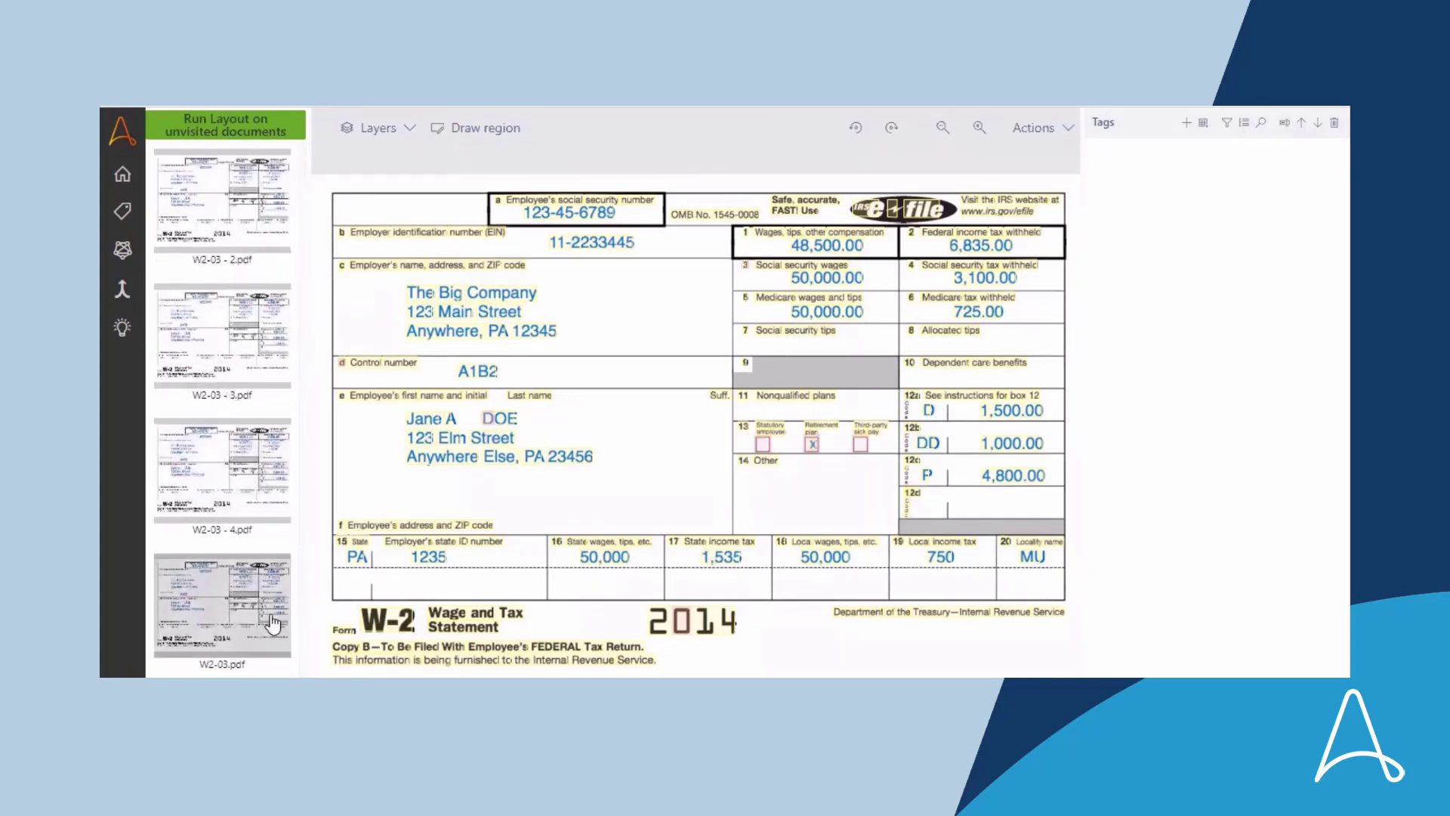
scroll(274, 624, up, 3)
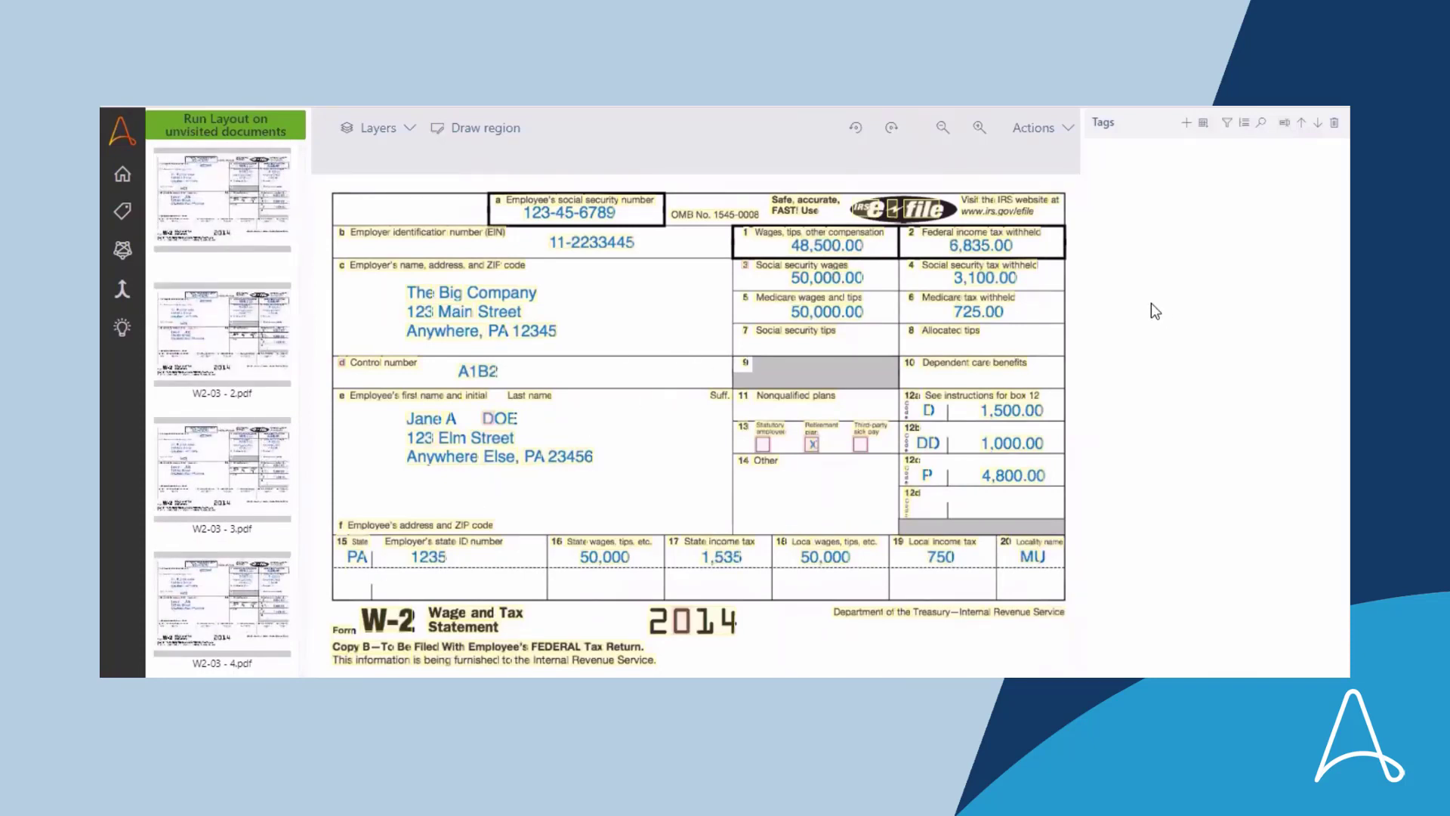
- Add field tags ESSN, EID and Wages
click(1186, 123)
text(ESSN)
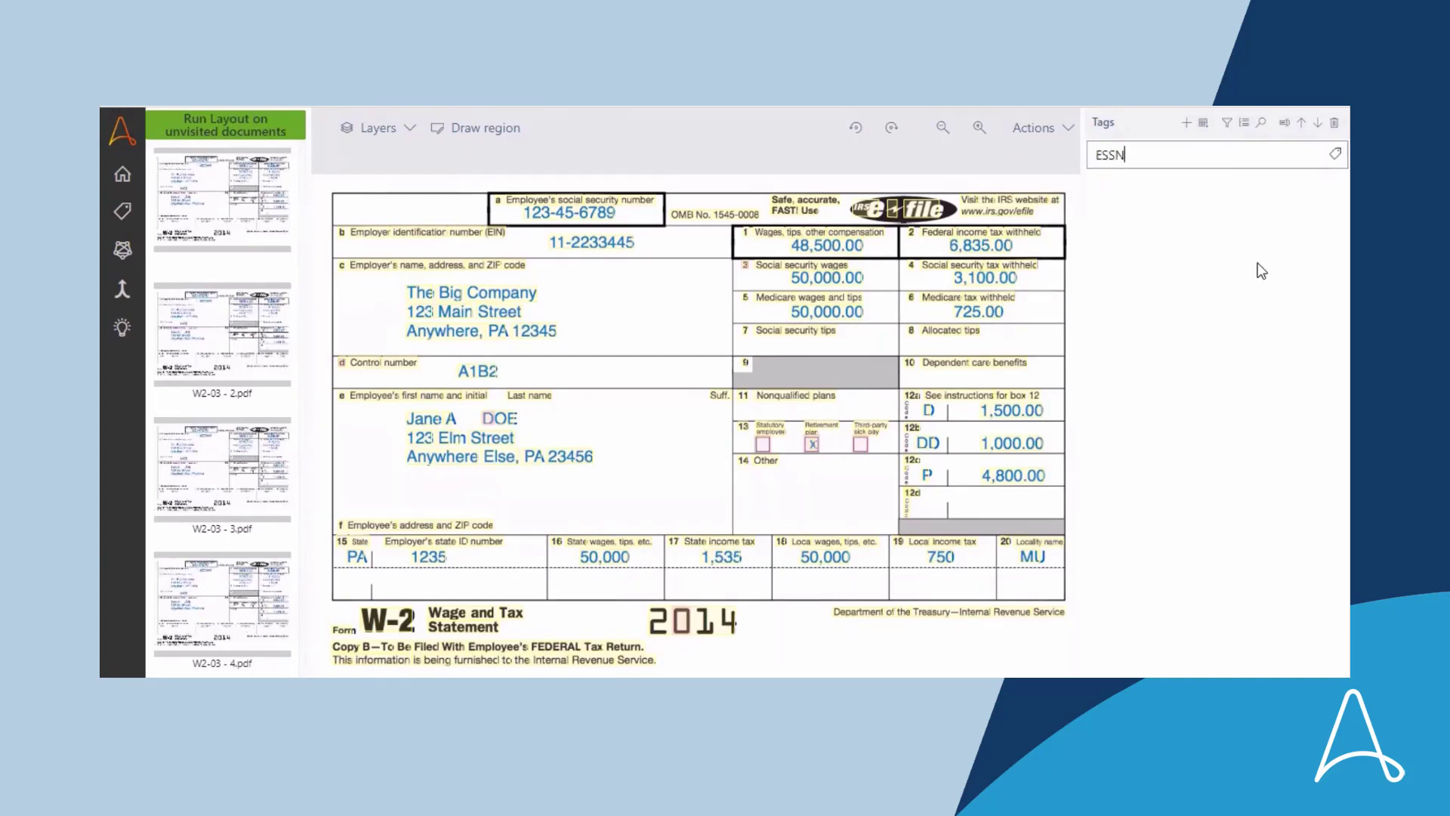
key(Return)
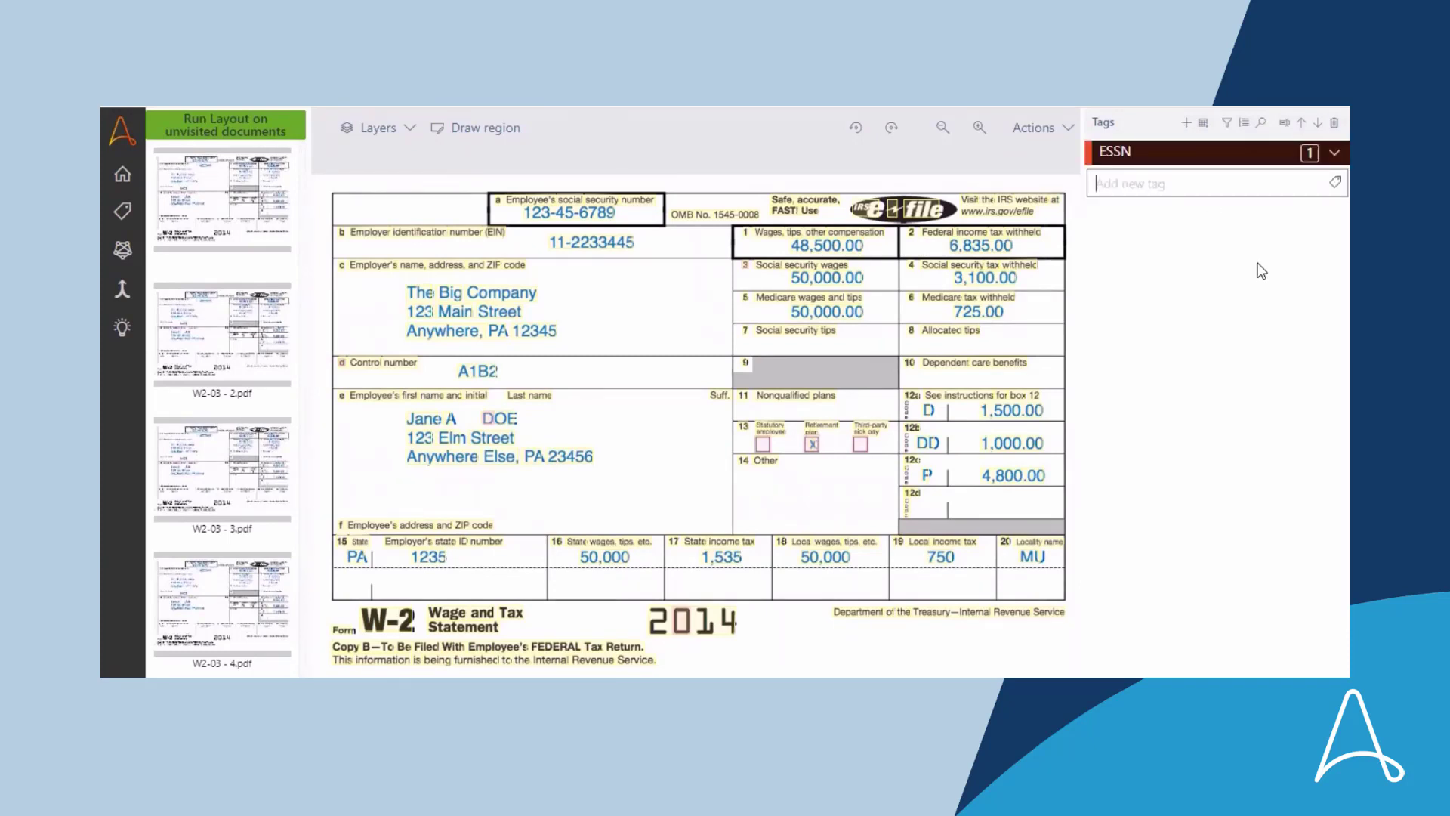
text(EID)
key(Return)
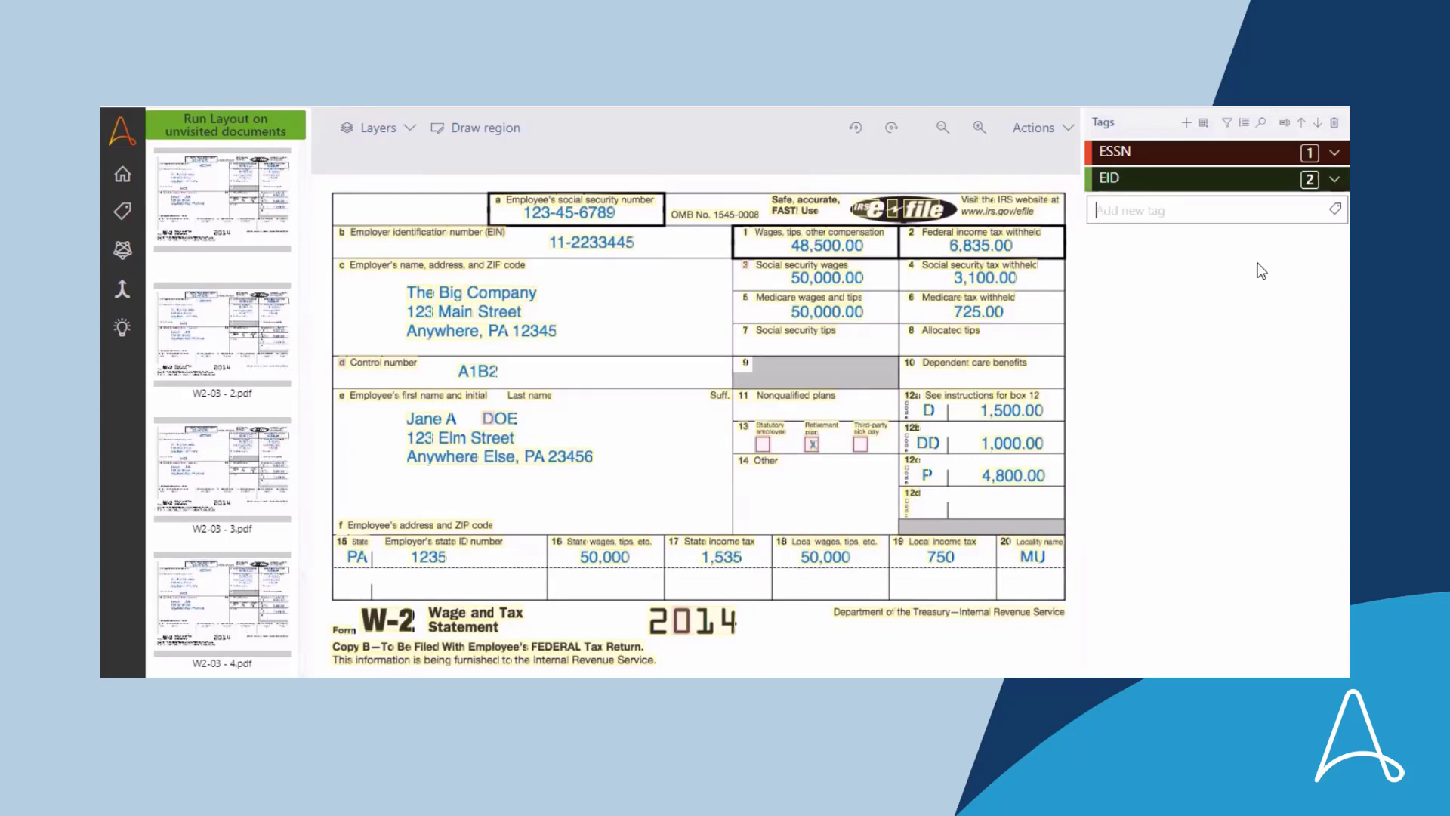
text(Wages)
key(Return)
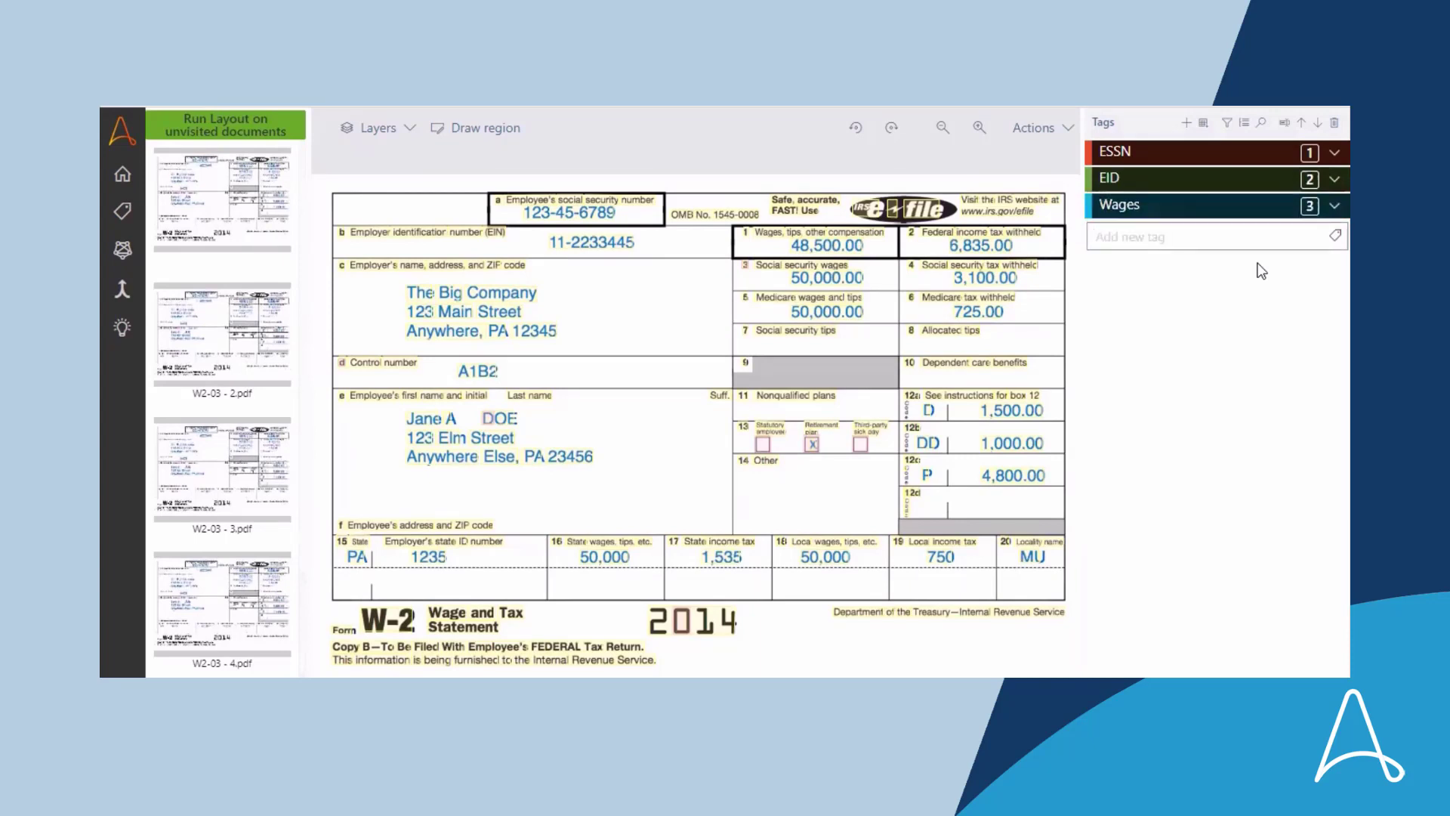
- Add FederalIncome, SocialSecurityWages, SocialSecurityTaxWithheld, MedicareWages, MedicareTaxWithheld, EmployerNameAddress and the remaining tags
text(FederalIncome)
key(Return)
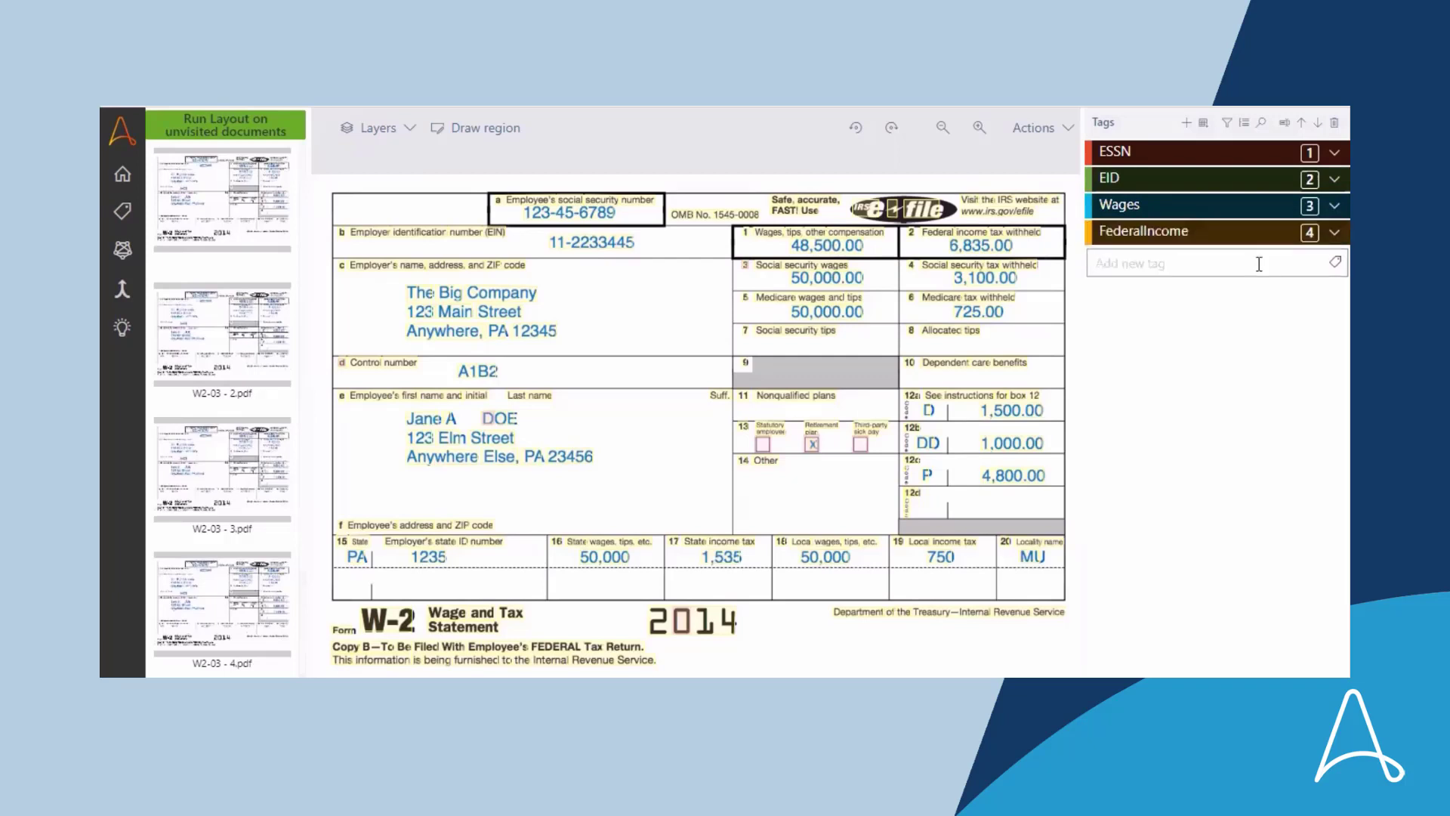
text(SocialSecurityWages)
key(Return)
text(SocialSecurityTaxWithheld MedicareWages MedicareTaxWithheld EmployerNameAddress ControlNumber EmployeeName StatutoryEmpl)
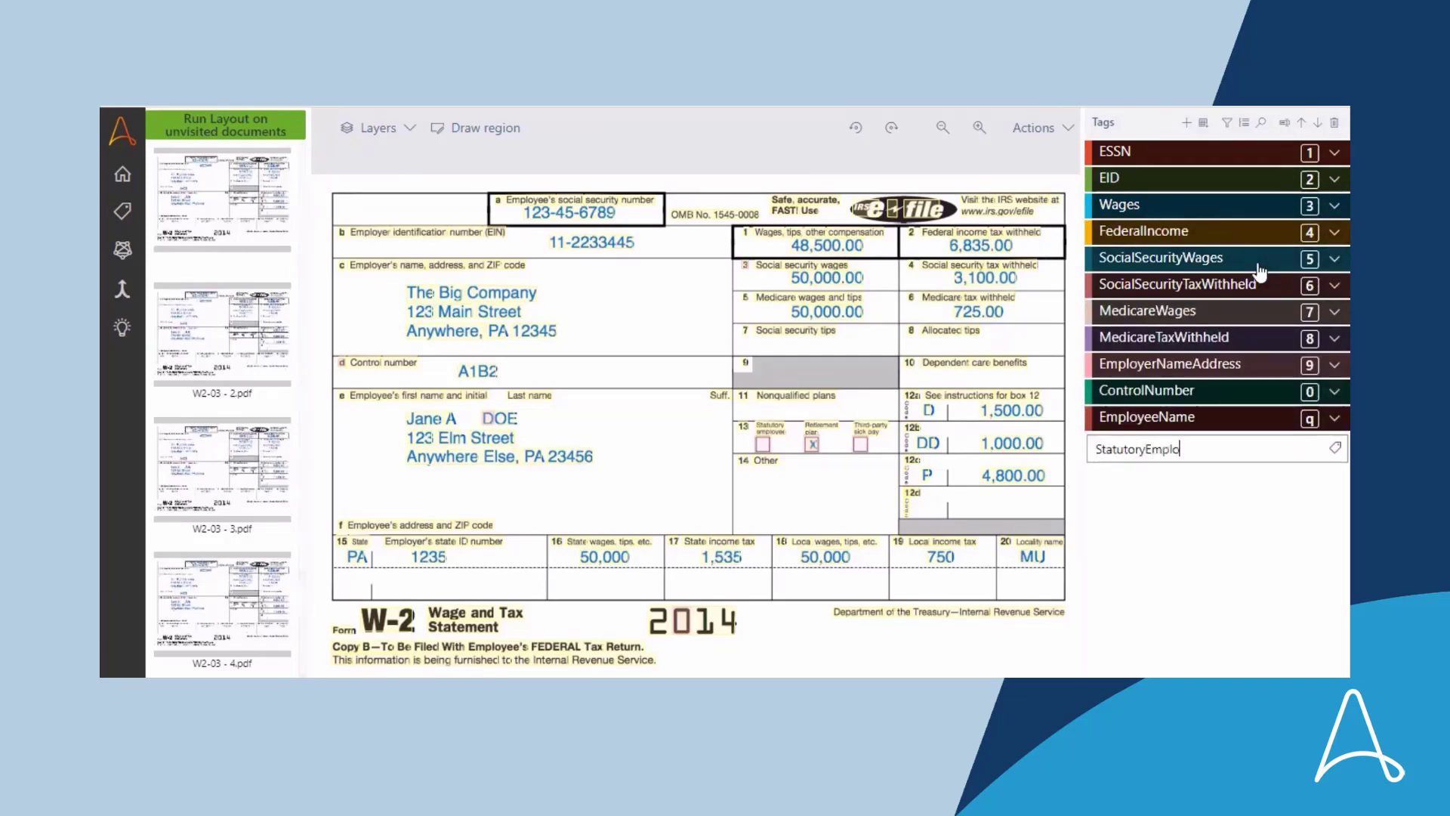
text(oyee RetirementPlan ThirdPartySickPay Instr12aCode Instr12aDescription Instr12bCode Instr12bDescription Instr12cCode Instr12cDesc)
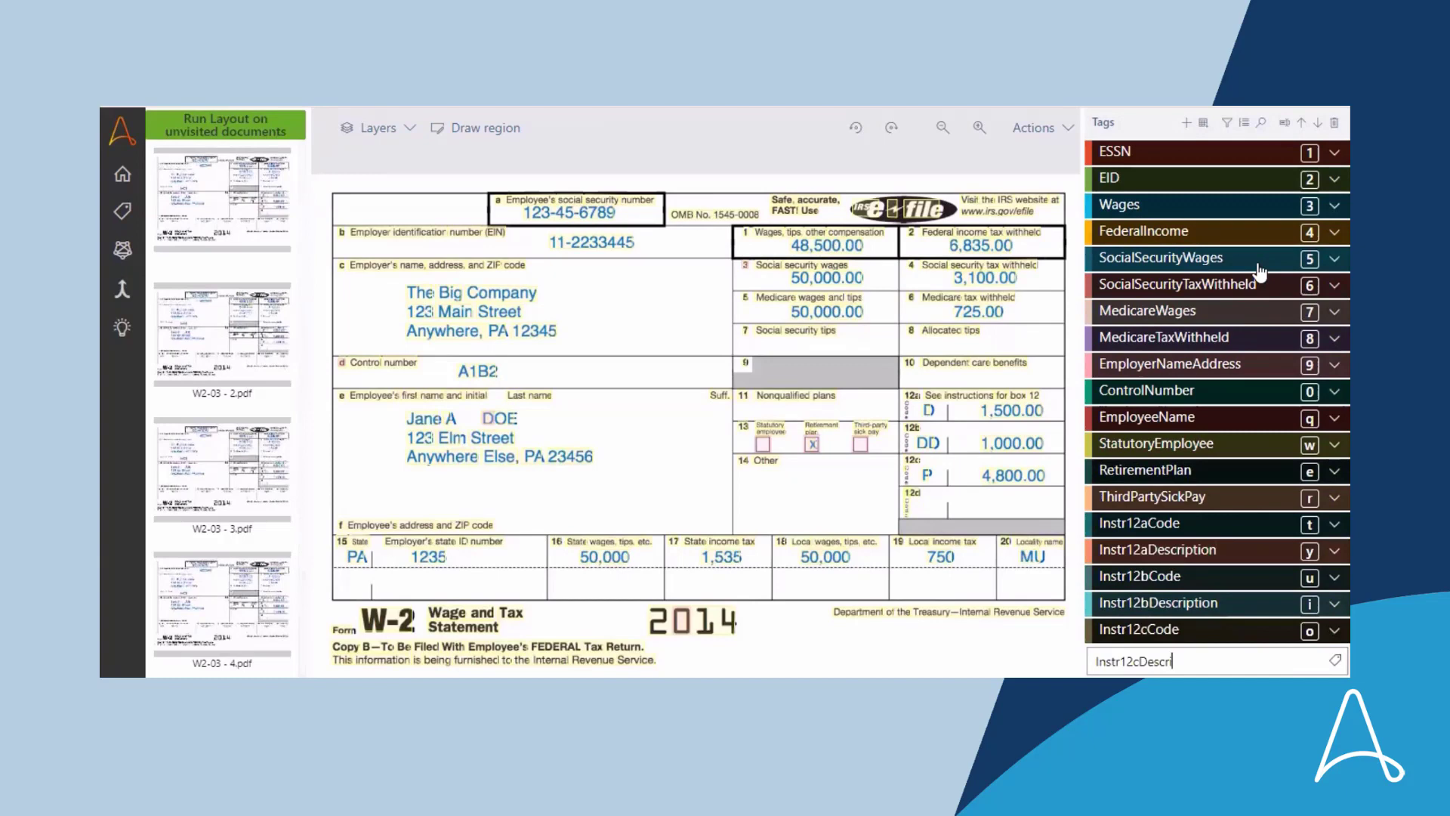
text(ription)
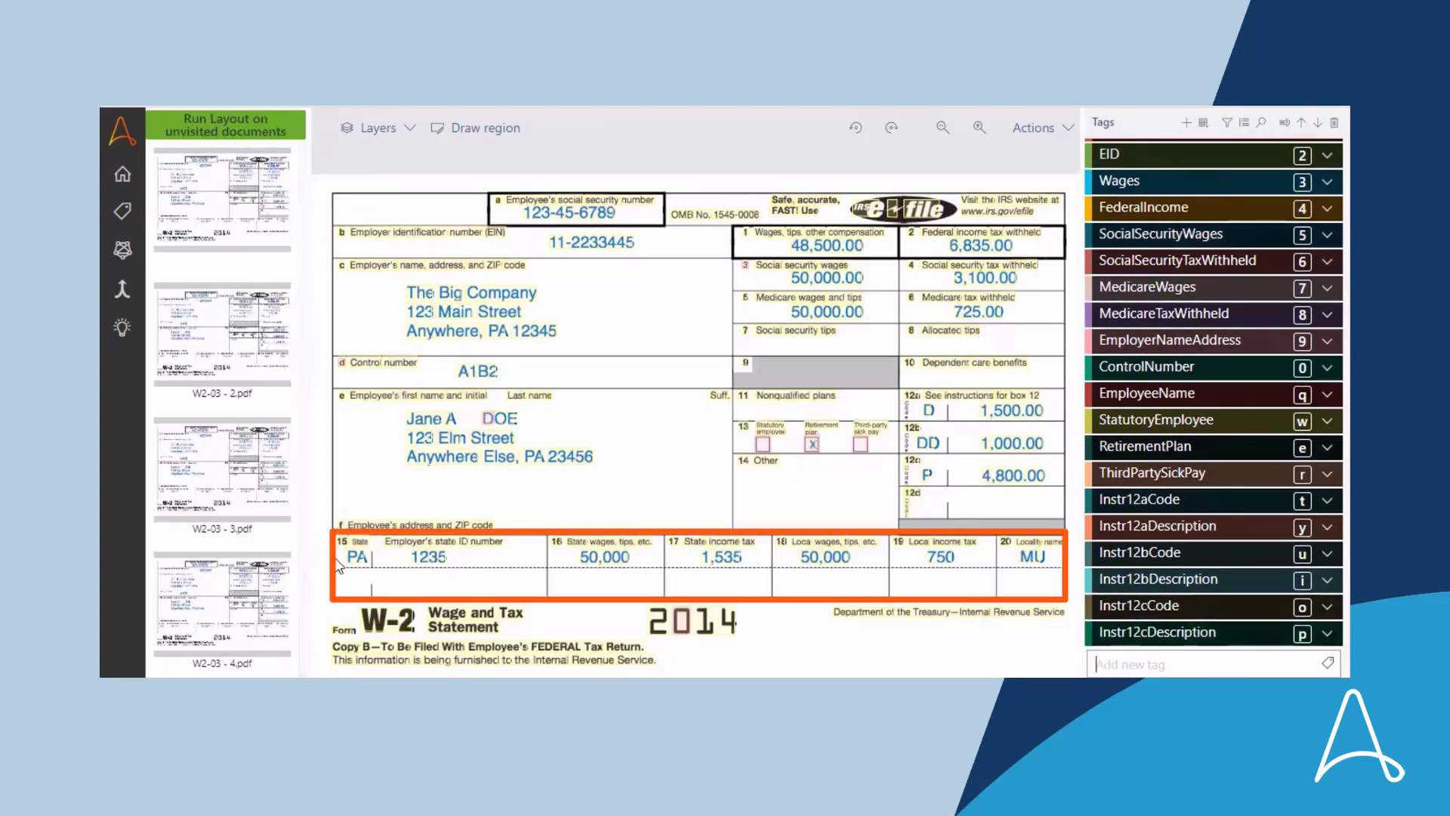
- Create a table tag named StateDetails with columns State, EmployerStateID and StateWages
click(1204, 124)
text(S)
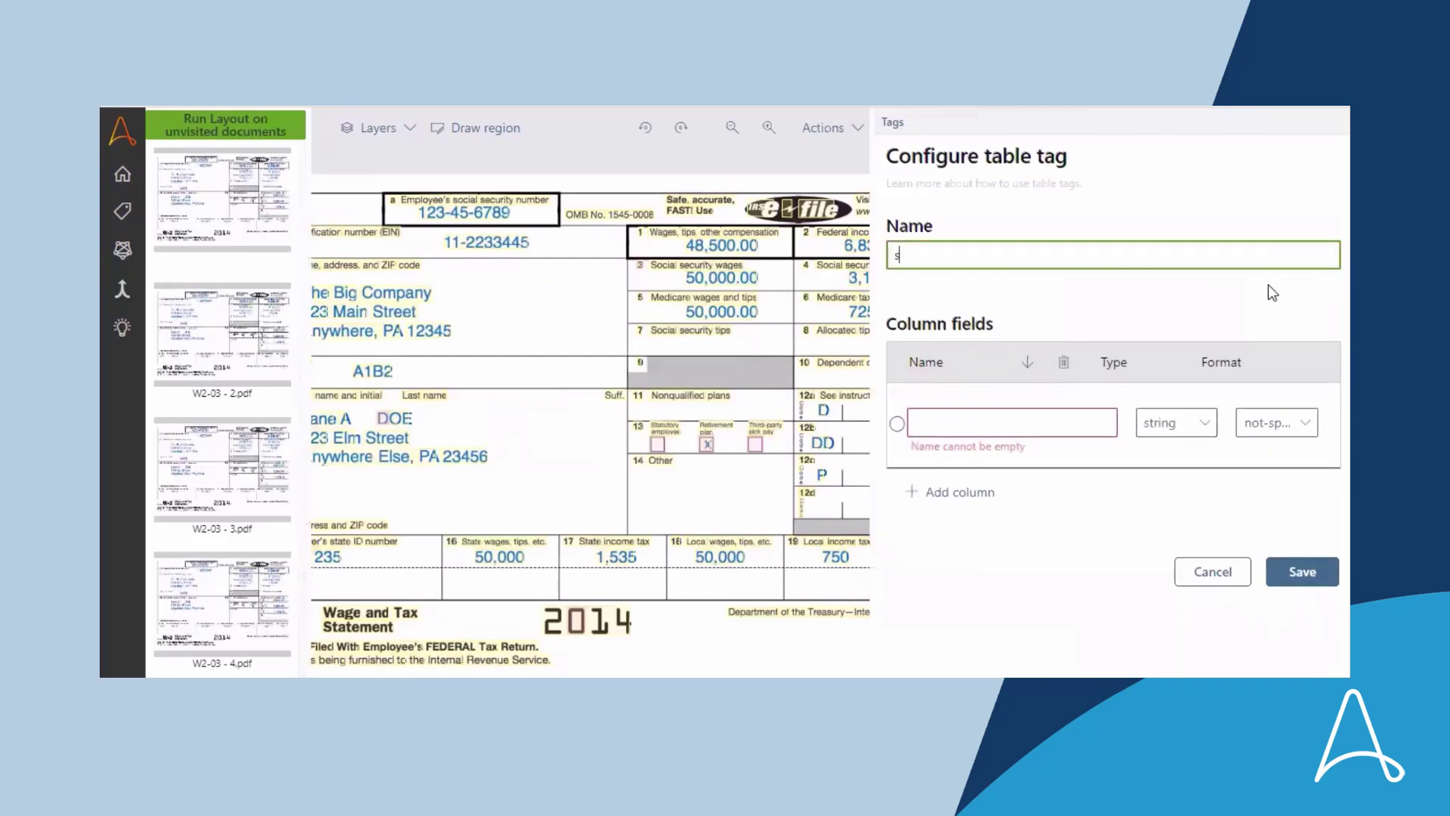
text(tateDetails)
drag(374, 506, 561, 471)
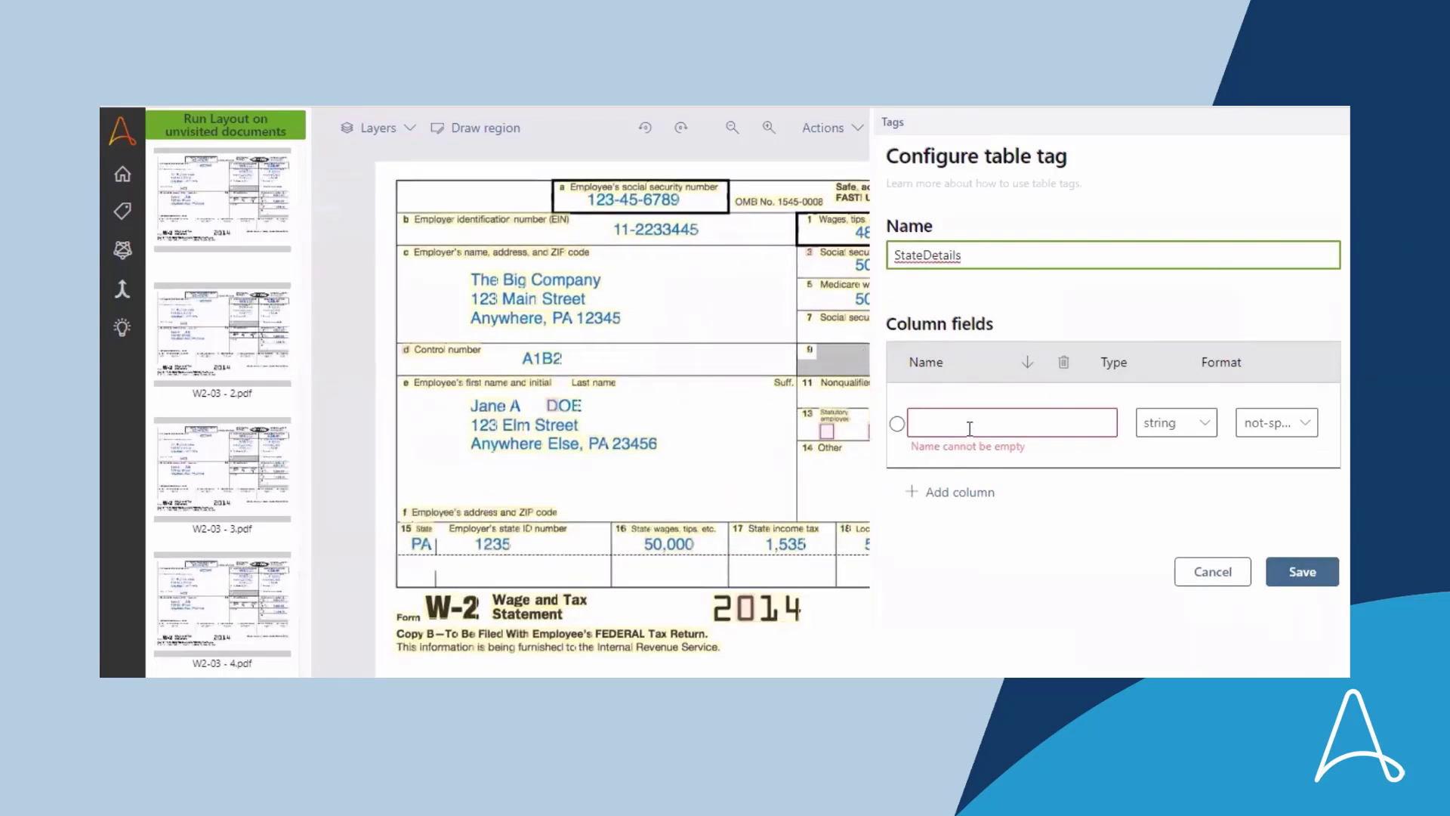
click(970, 428)
text(State)
click(947, 489)
text(EmployerStateID)
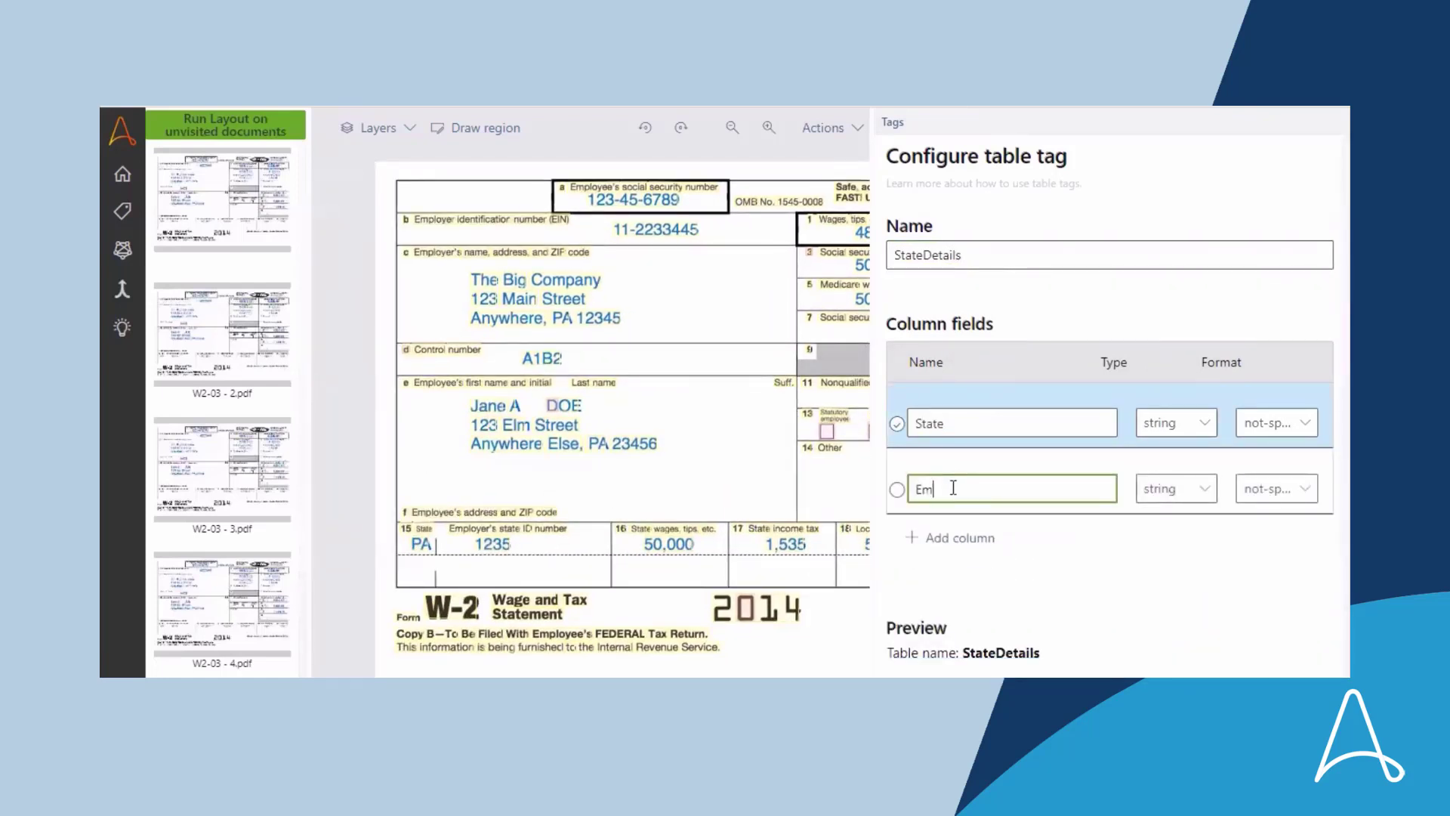
click(966, 537)
text(StateWages)
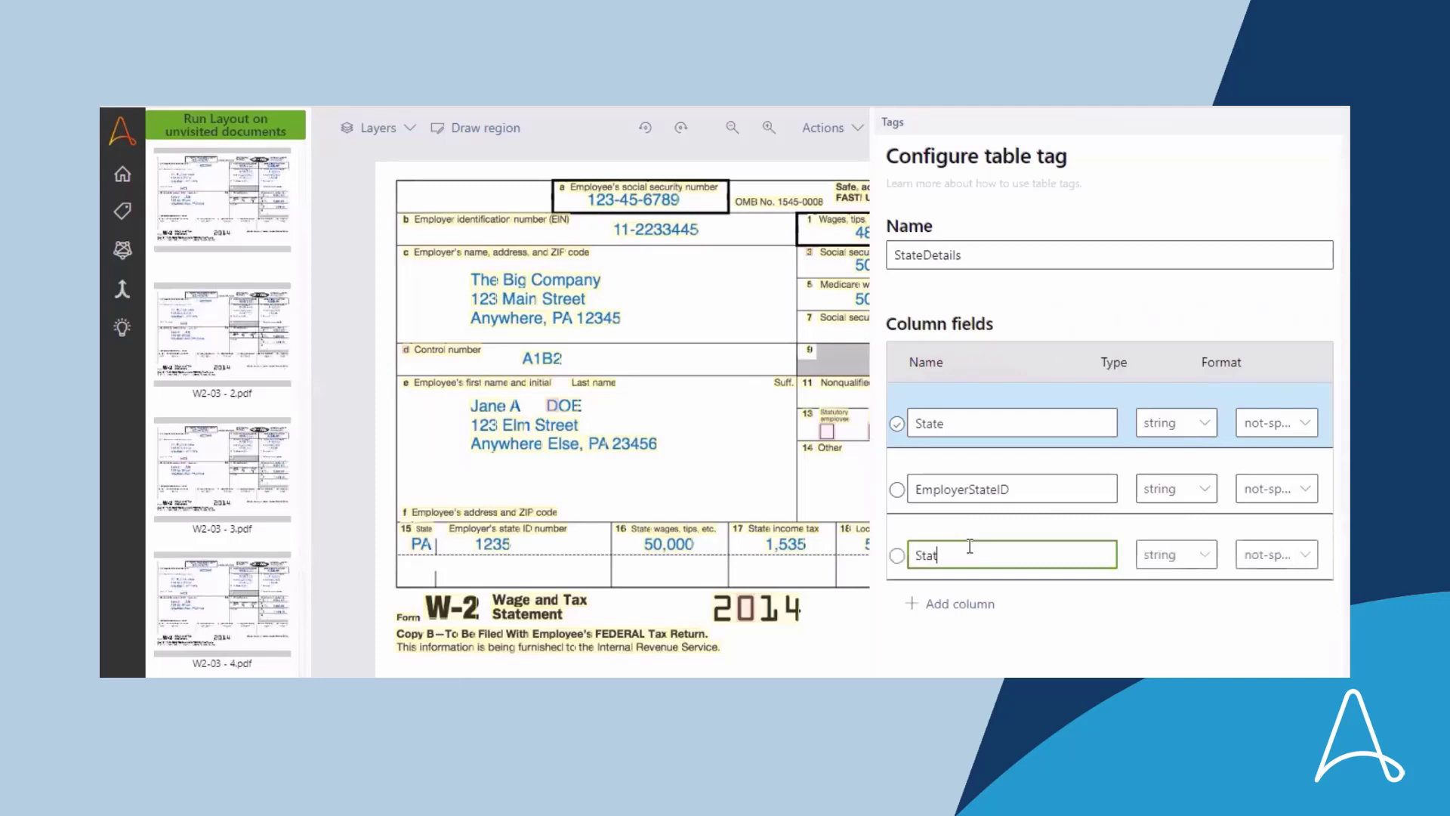
- Add columns StateIncomeTax, LocalWages, LocalIncomeTax and LocalityName, then save the StateDetails tag
click(967, 603)
text(StateIncomeTax)
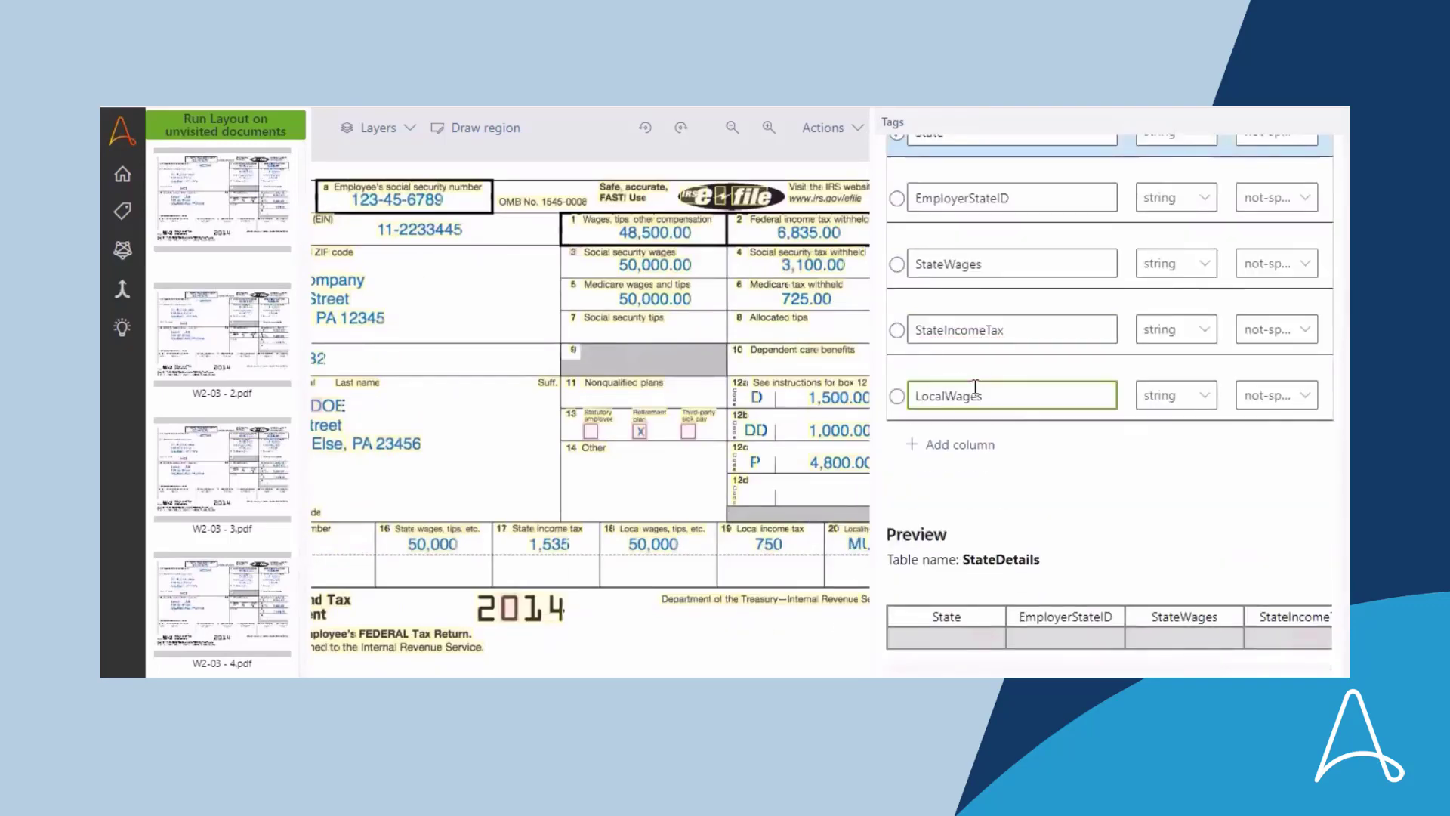
click(955, 445)
text(LocalIncomeTax)
click(955, 511)
text(LocalityName)
click(1201, 621)
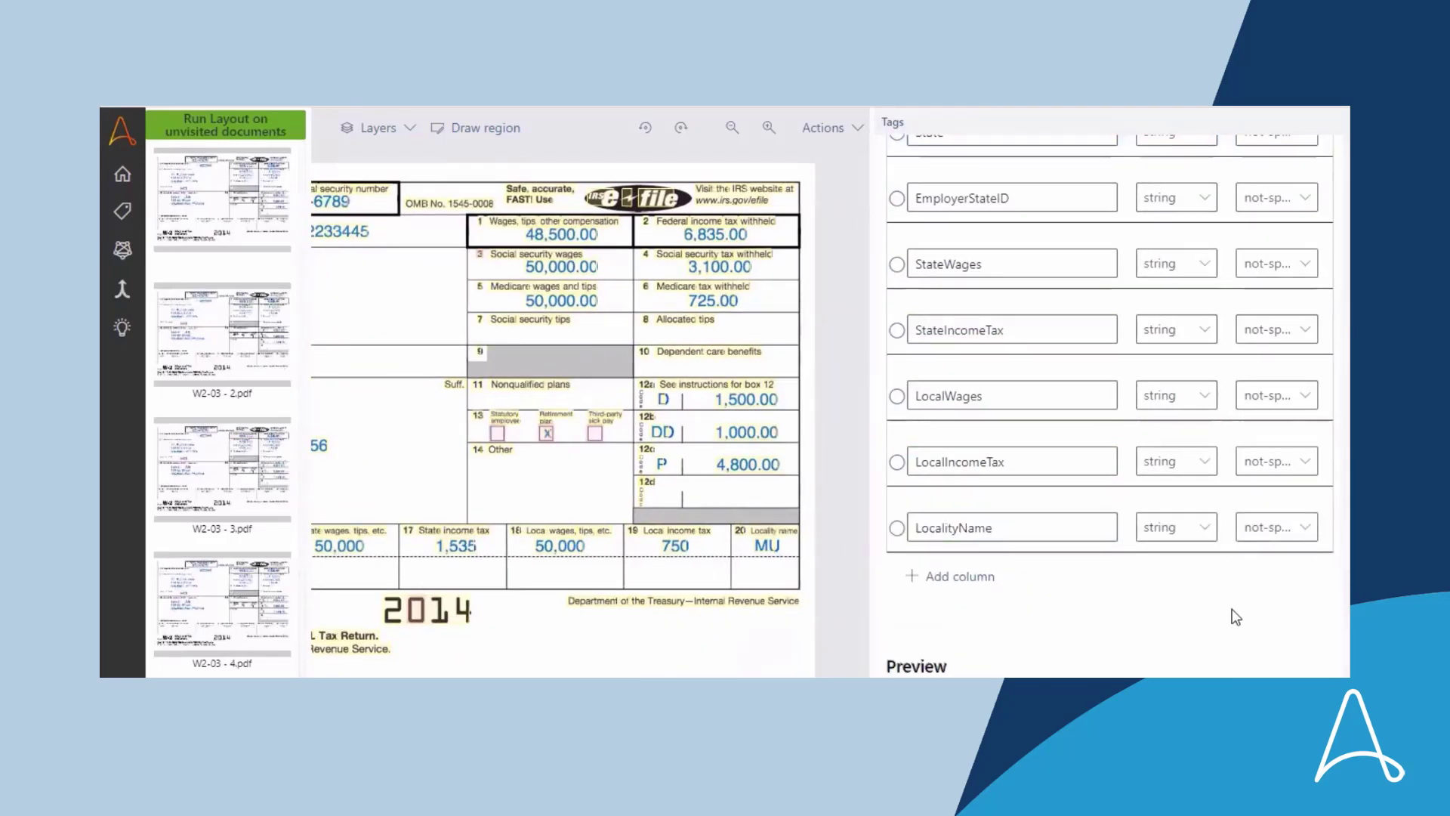
scroll(1231, 611, down, 3)
click(1295, 649)
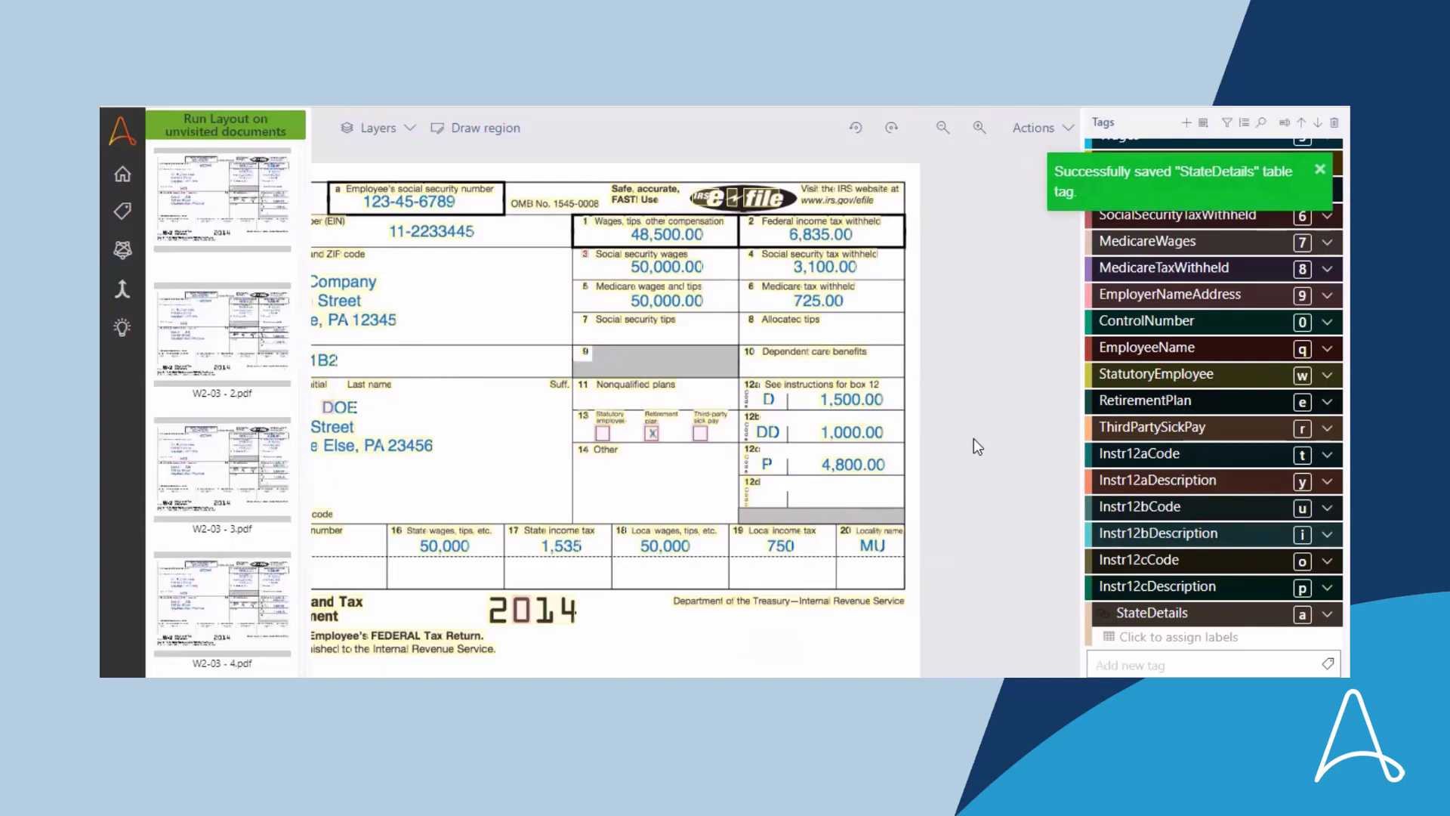
- Tag the employee SSN, employer ID, Wages 48,500.00, FederalIncome 6,835.00 and SocialSecurityWages 50,000.00
click(585, 261)
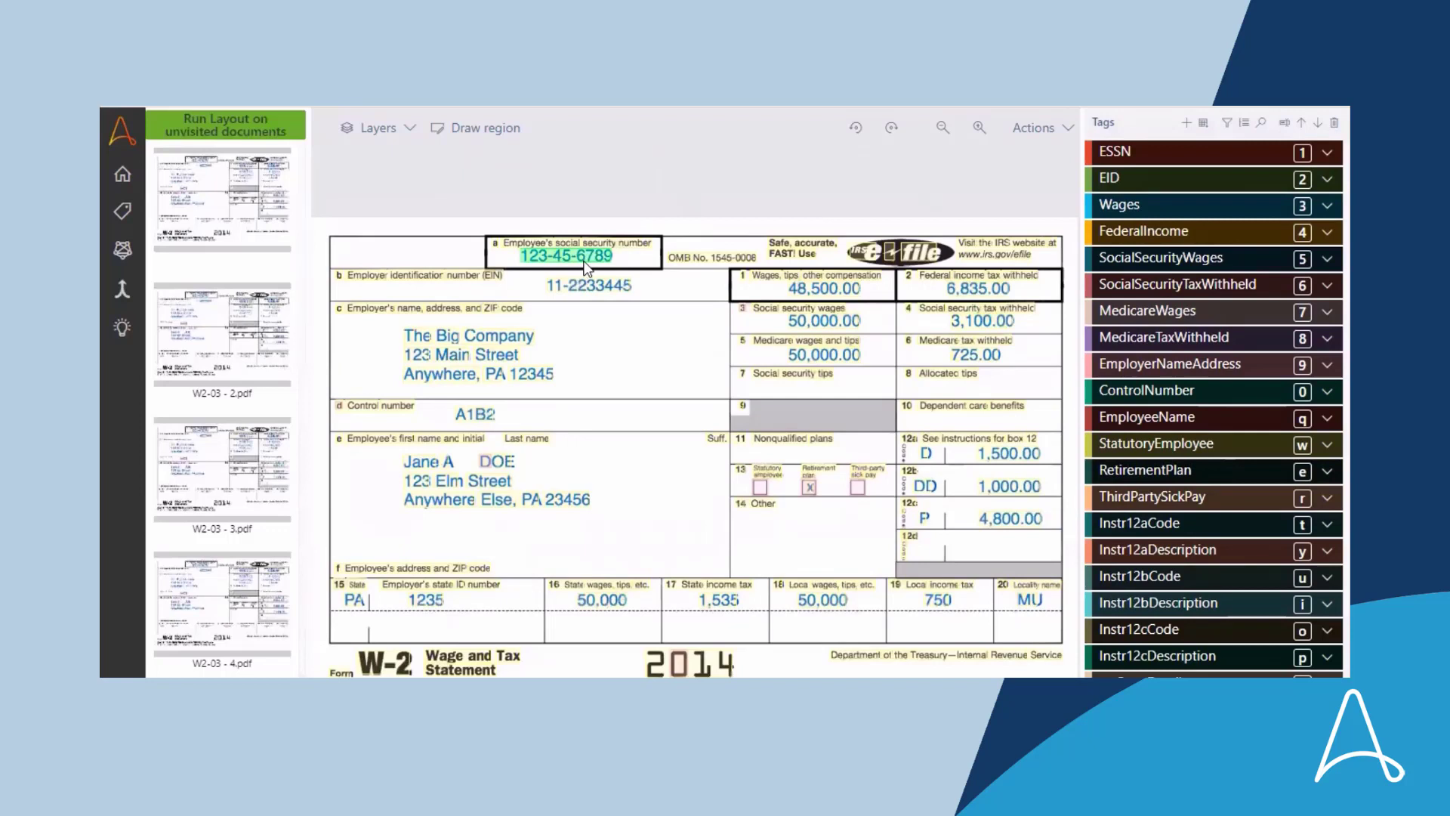
click(1184, 152)
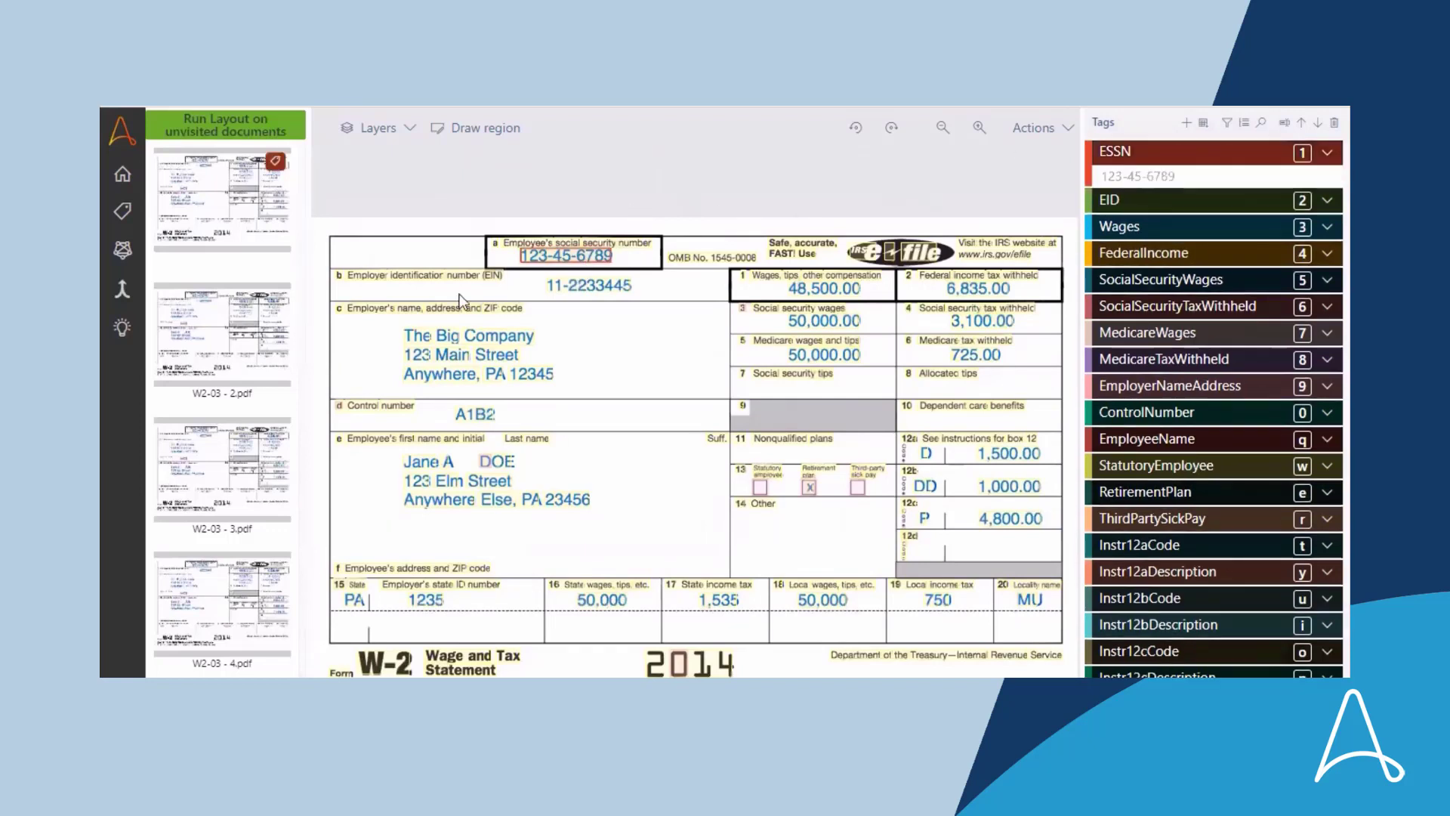
click(575, 291)
key(2)
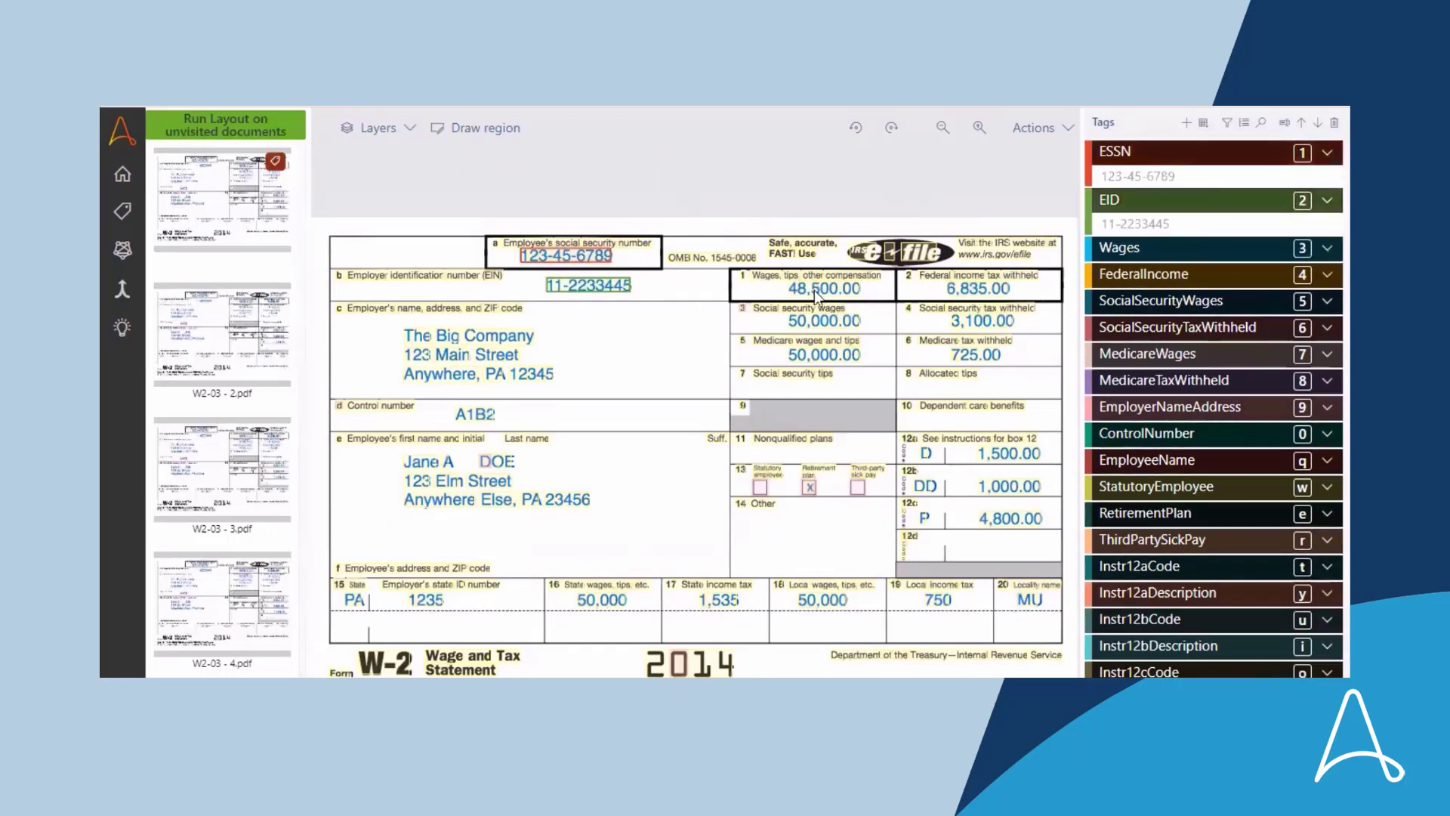
click(814, 290)
click(1163, 248)
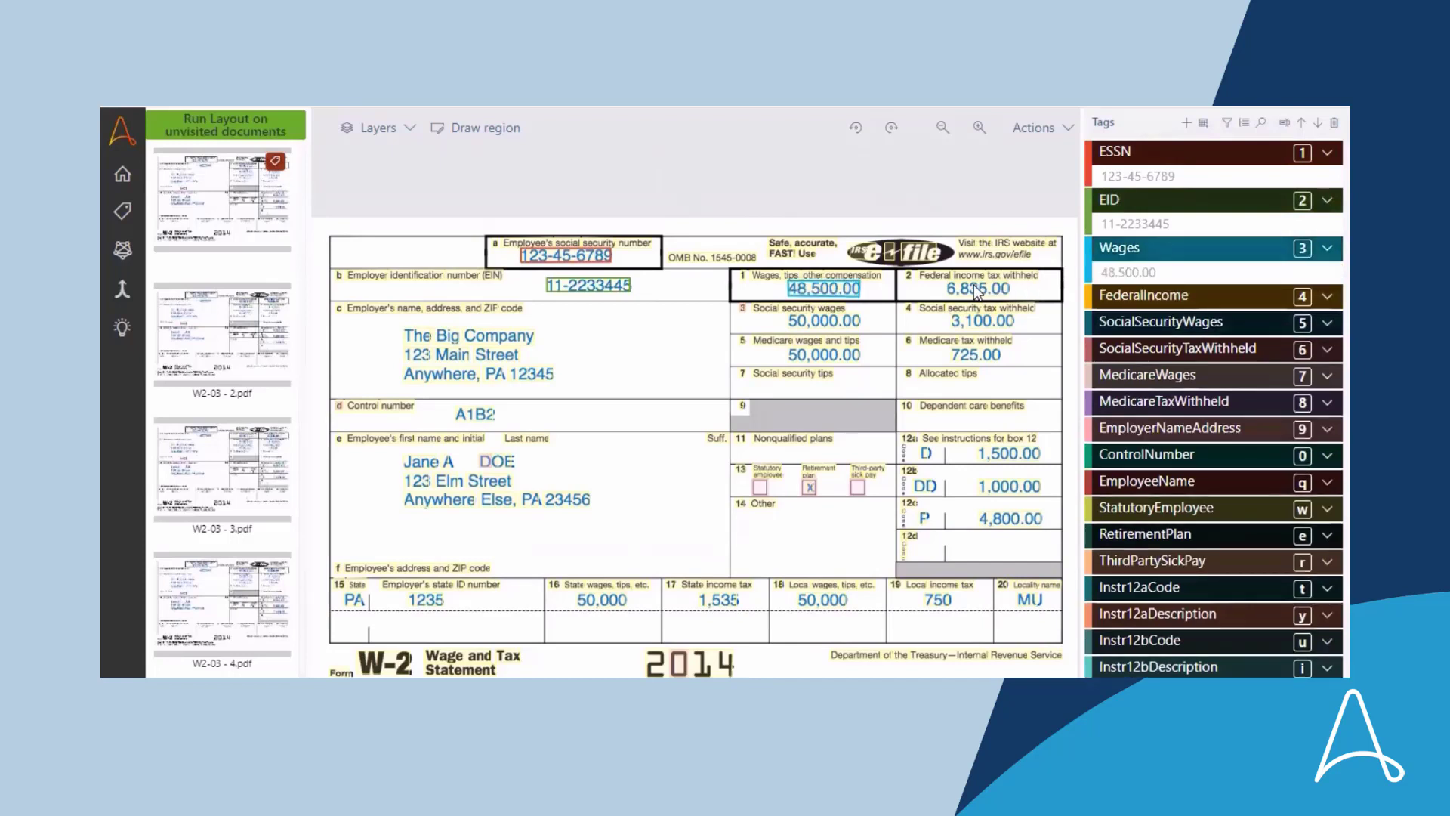
click(973, 283)
click(1148, 294)
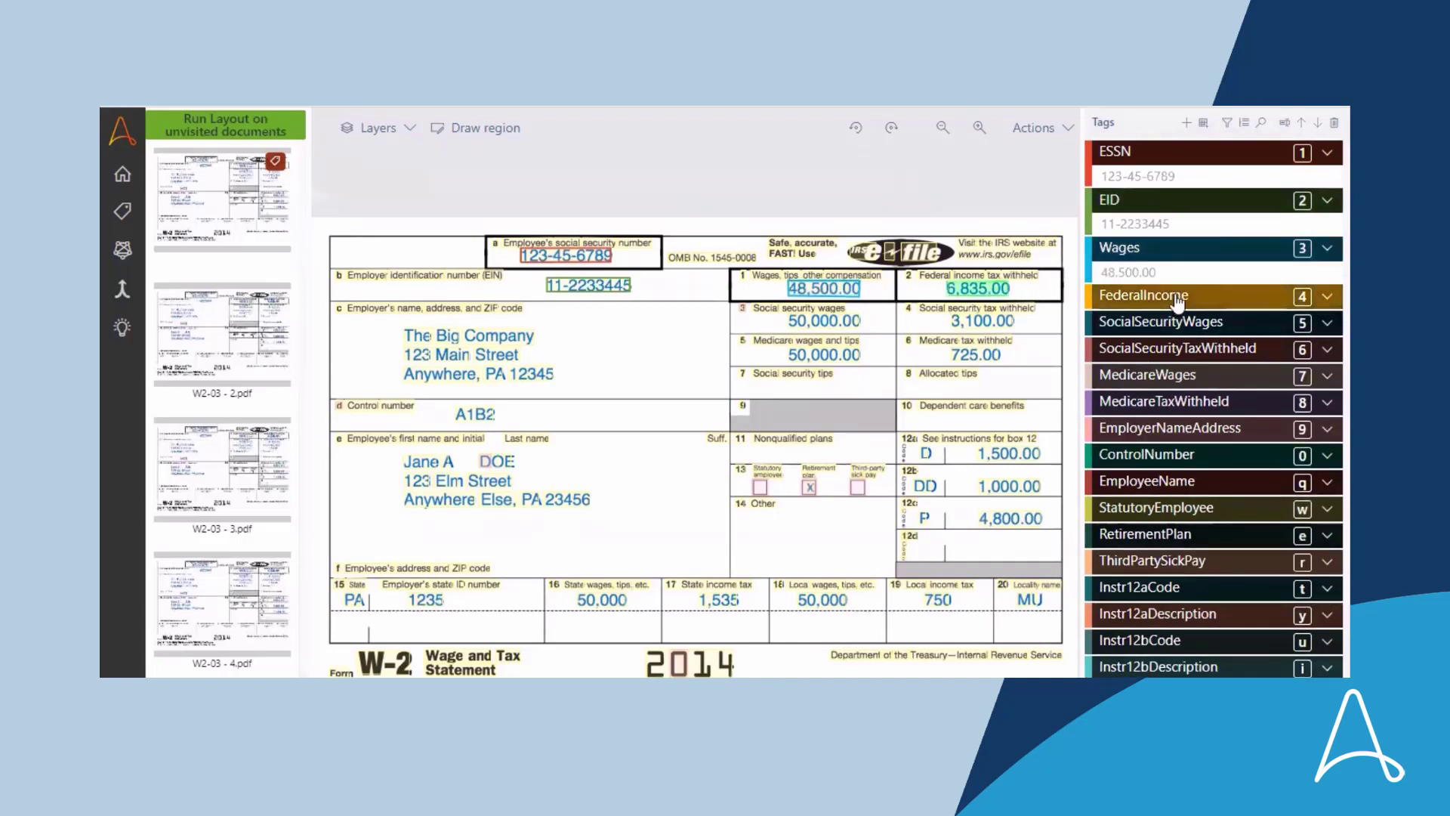
click(825, 324)
click(1204, 344)
- Tag social security tax 3,100.00, Medicare wages 50,000.00, Medicare tax 725.00, employer address and ControlNumber A1B2
click(982, 321)
key(6)
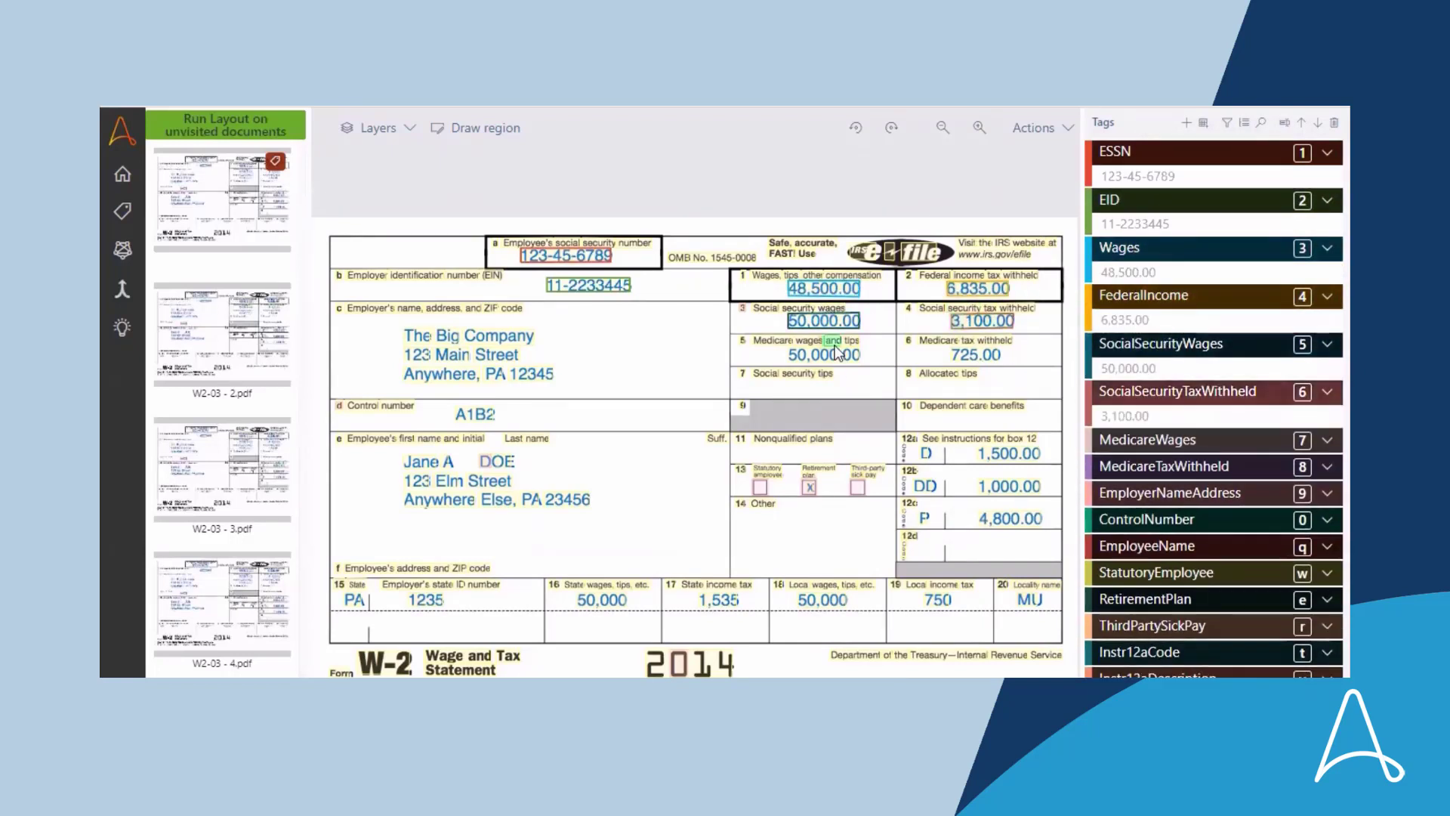
click(836, 352)
key(7)
click(976, 354)
key(8)
drag(559, 326, 423, 370)
key(9)
click(474, 413)
key(0)
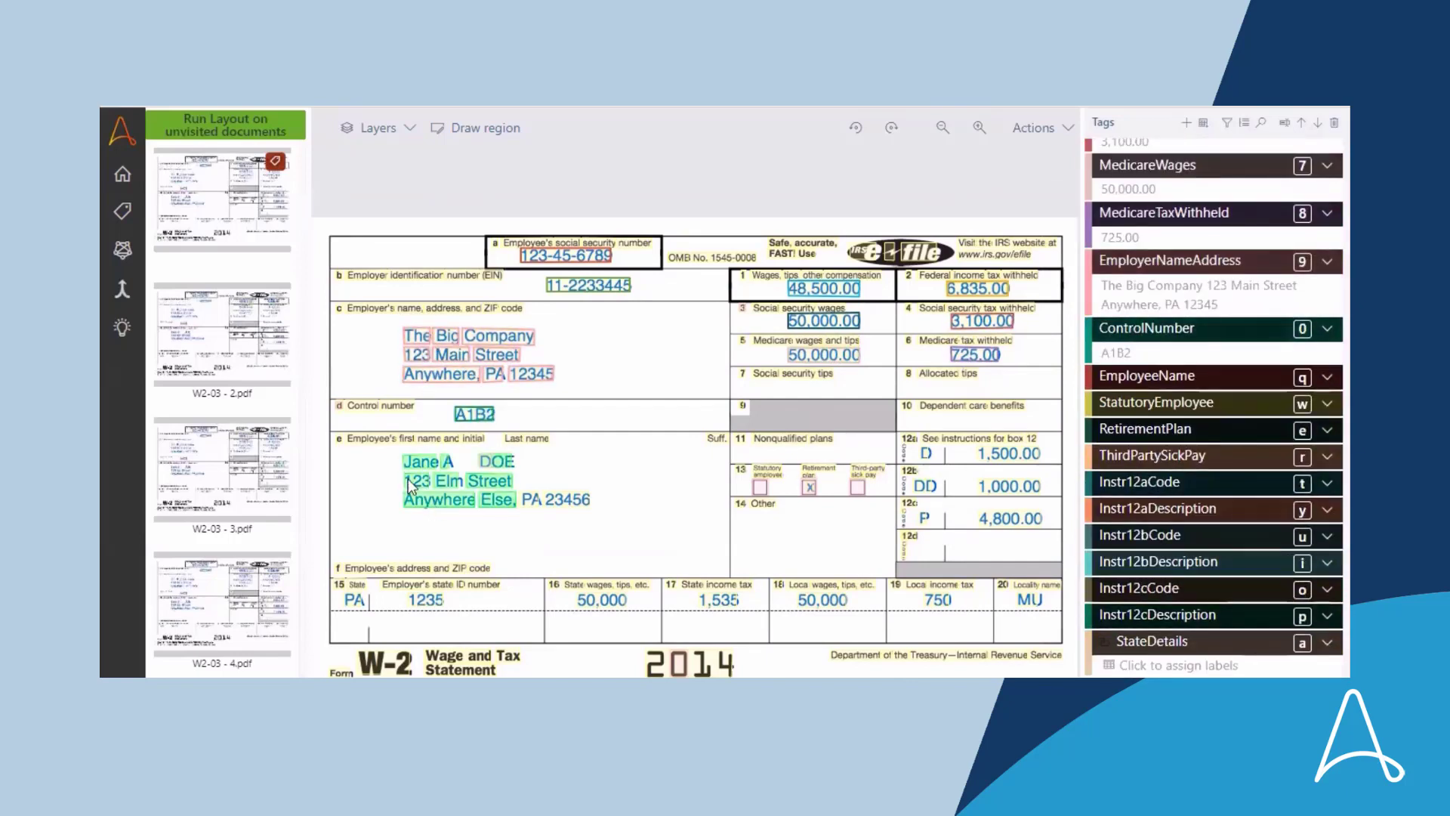
- Tag EmployeeName and the StatutoryEmployee, RetirementPlan and ThirdPartySickPay checkboxes
key(q)
click(760, 487)
key(w)
click(809, 487)
key(e)
click(858, 488)
key(r)
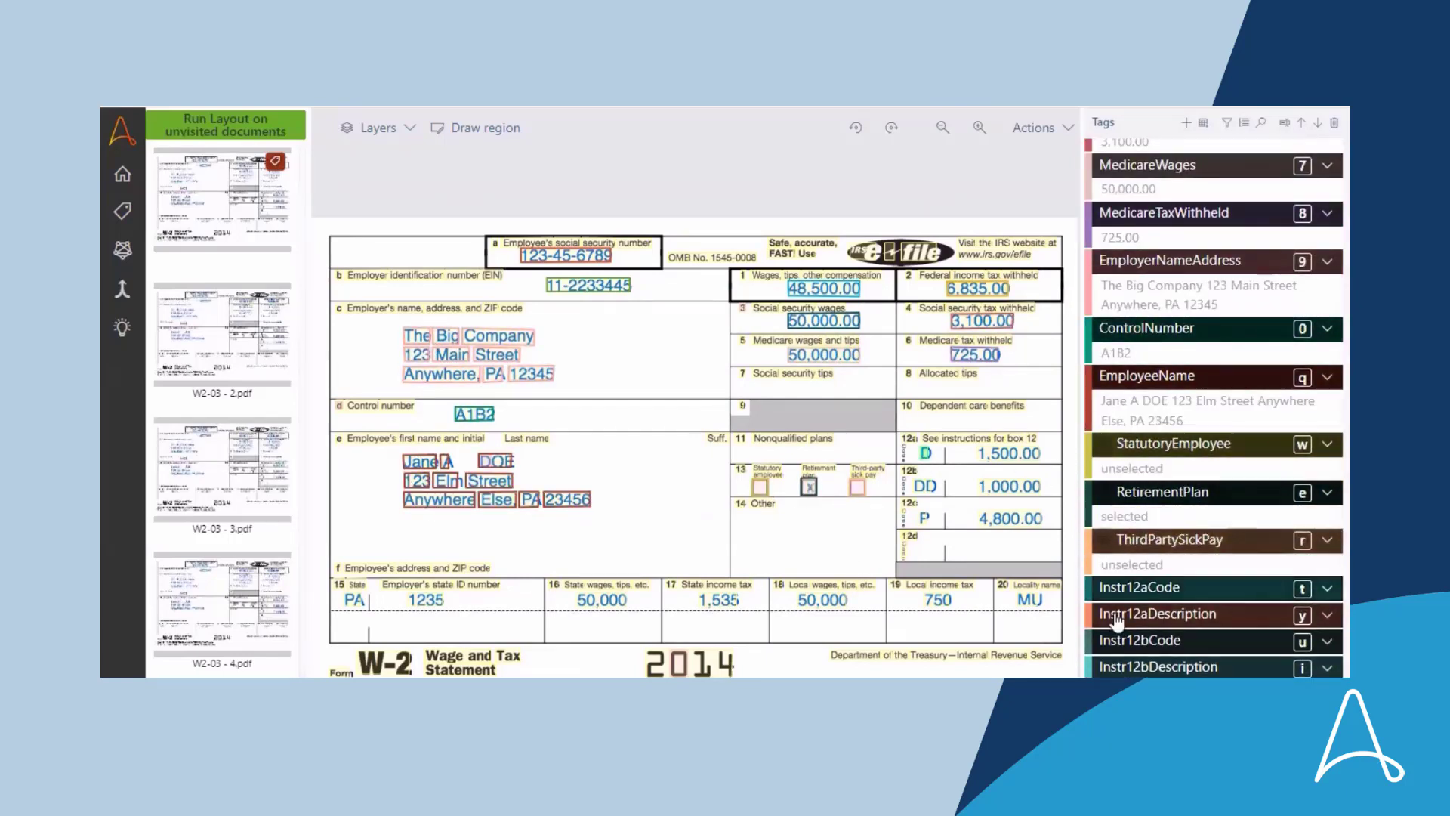
- Tag box 12 values D, 1,500.00, DD, 1,000.00 and 4,800.00, then begin labelling StateDetails
click(925, 453)
key(t)
click(1009, 453)
key(y)
click(926, 485)
key(u)
click(1009, 485)
key(i)
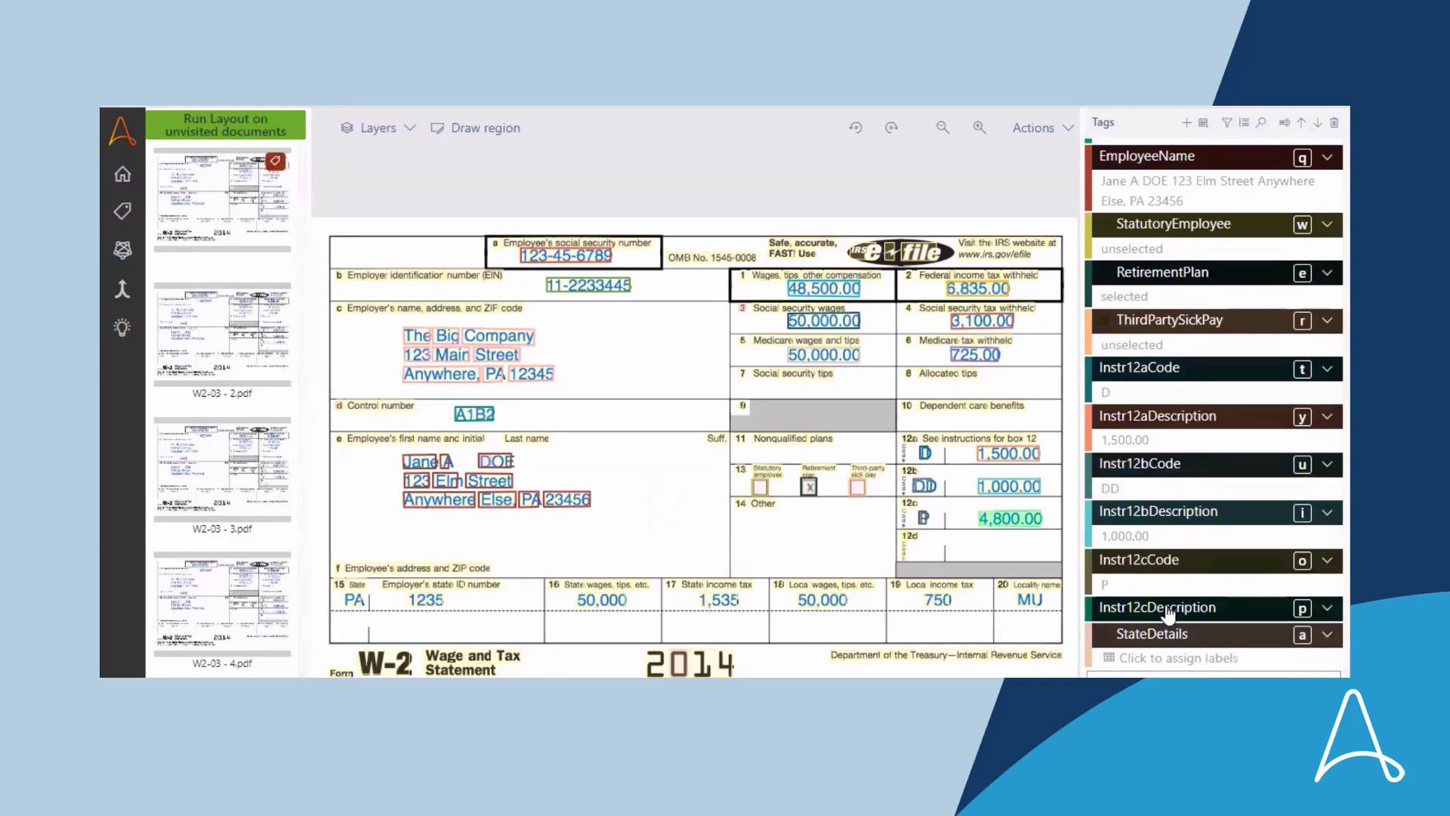
key(p)
click(1140, 646)
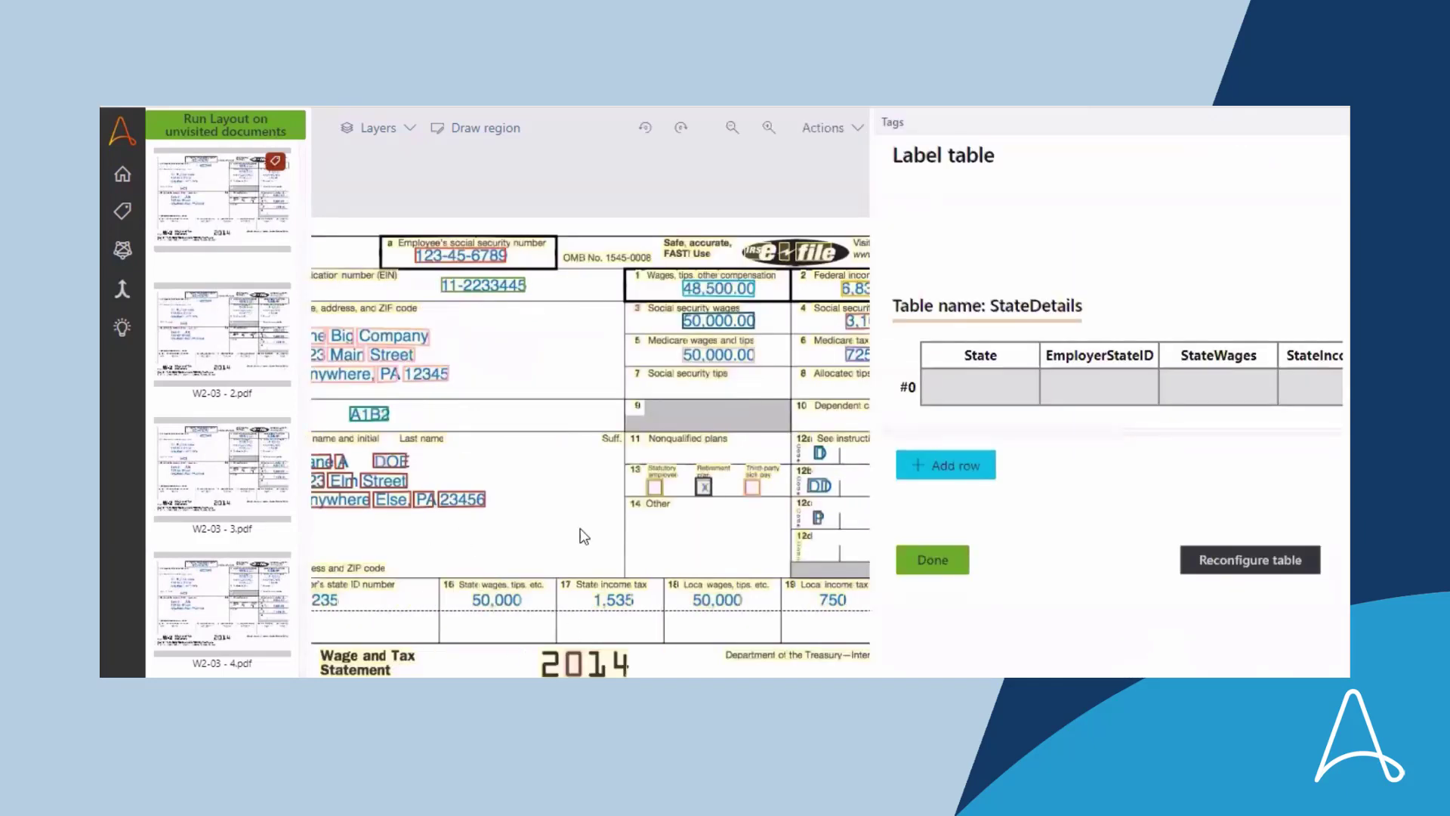
- Fill StateDetails cells from boxes 15–19 with PA, 1235, 50,000, 1,535, 50,000 and 750, and close the table
click(374, 533)
click(980, 387)
click(446, 532)
click(1100, 387)
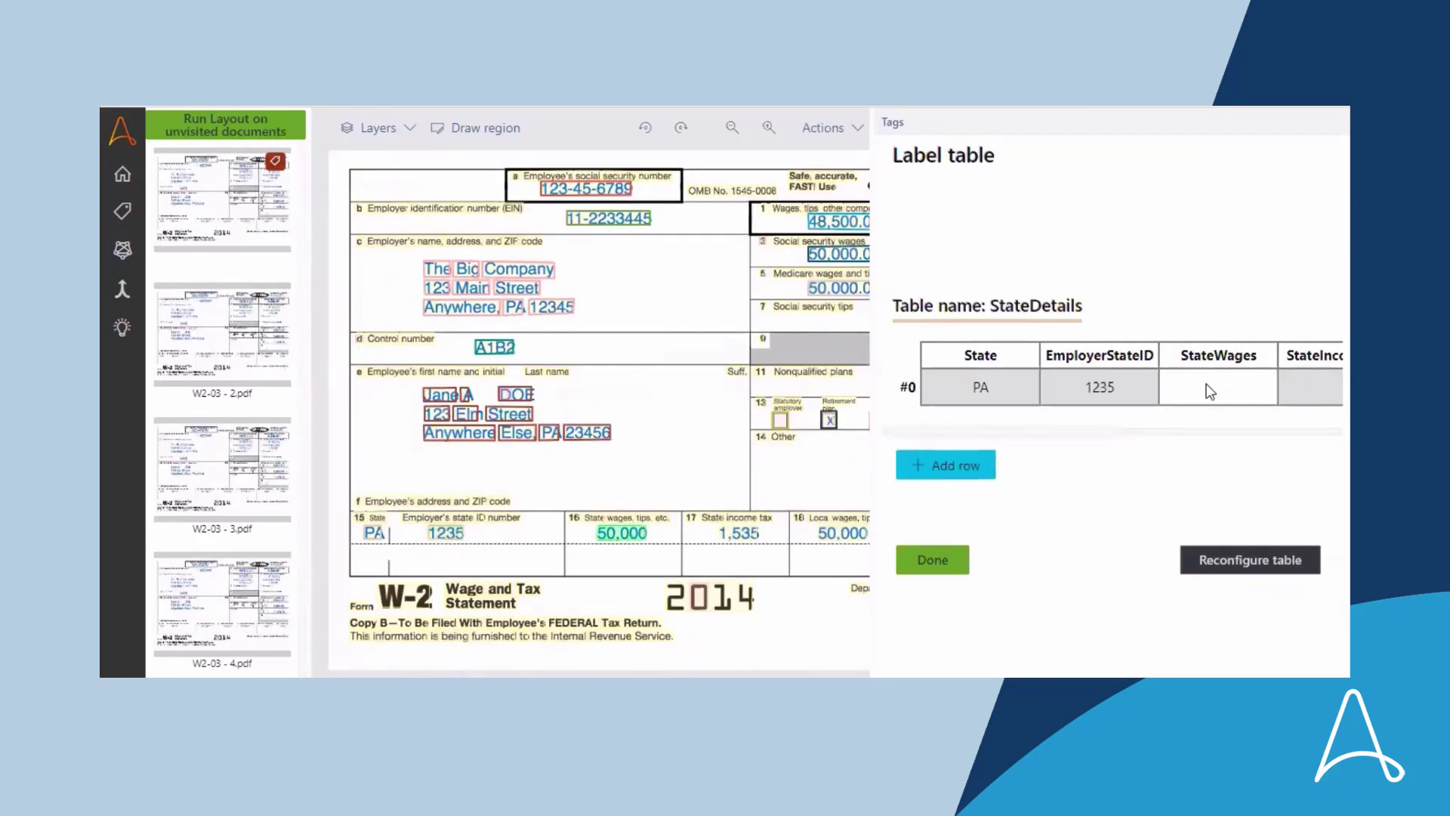
click(1209, 391)
click(568, 527)
click(1310, 387)
click(788, 527)
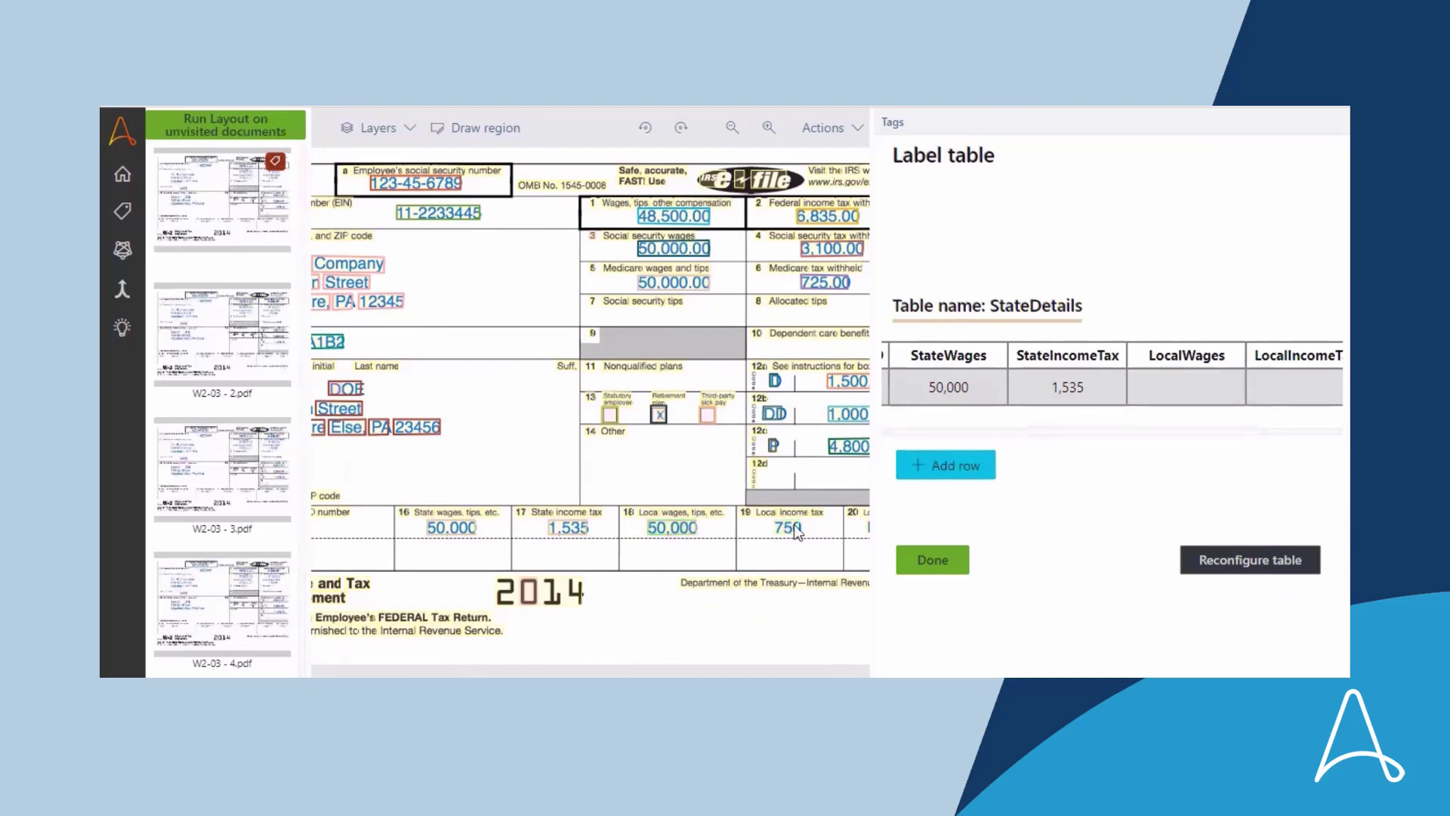
click(1294, 386)
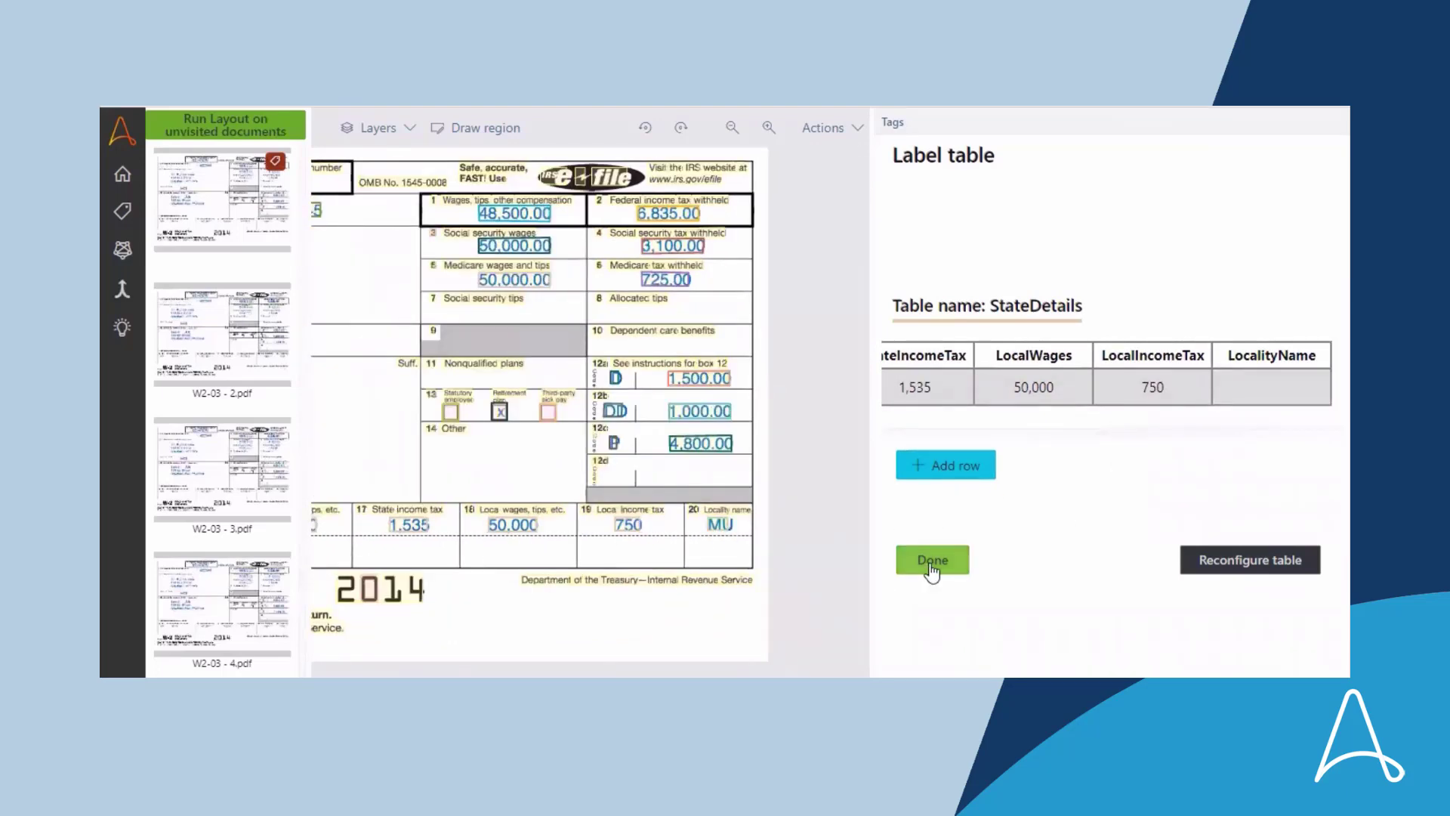
click(931, 561)
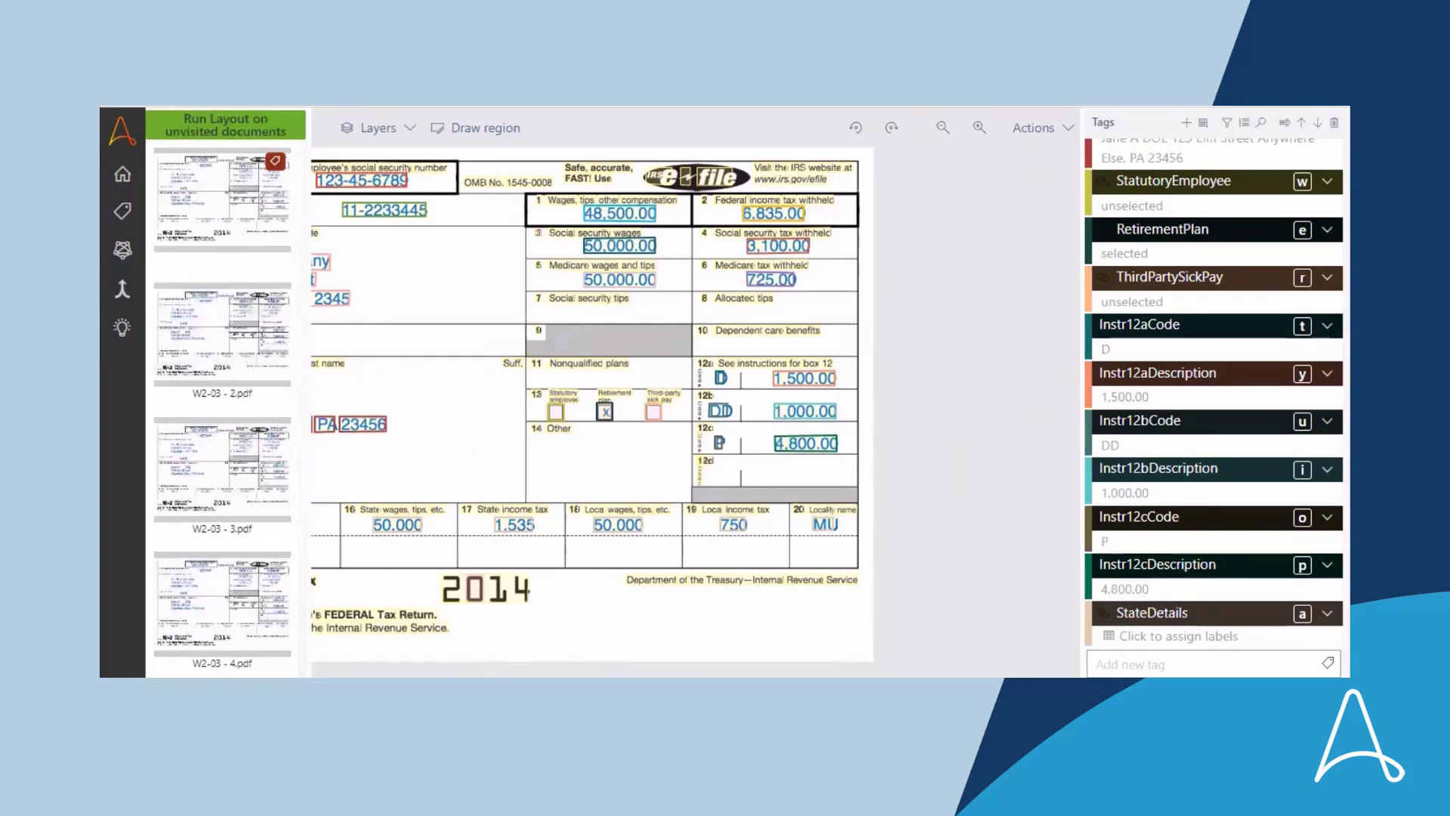
- Open W2-03 - 2.pdf and tag its employee SSN as ESSN and employer ID as EID
click(205, 338)
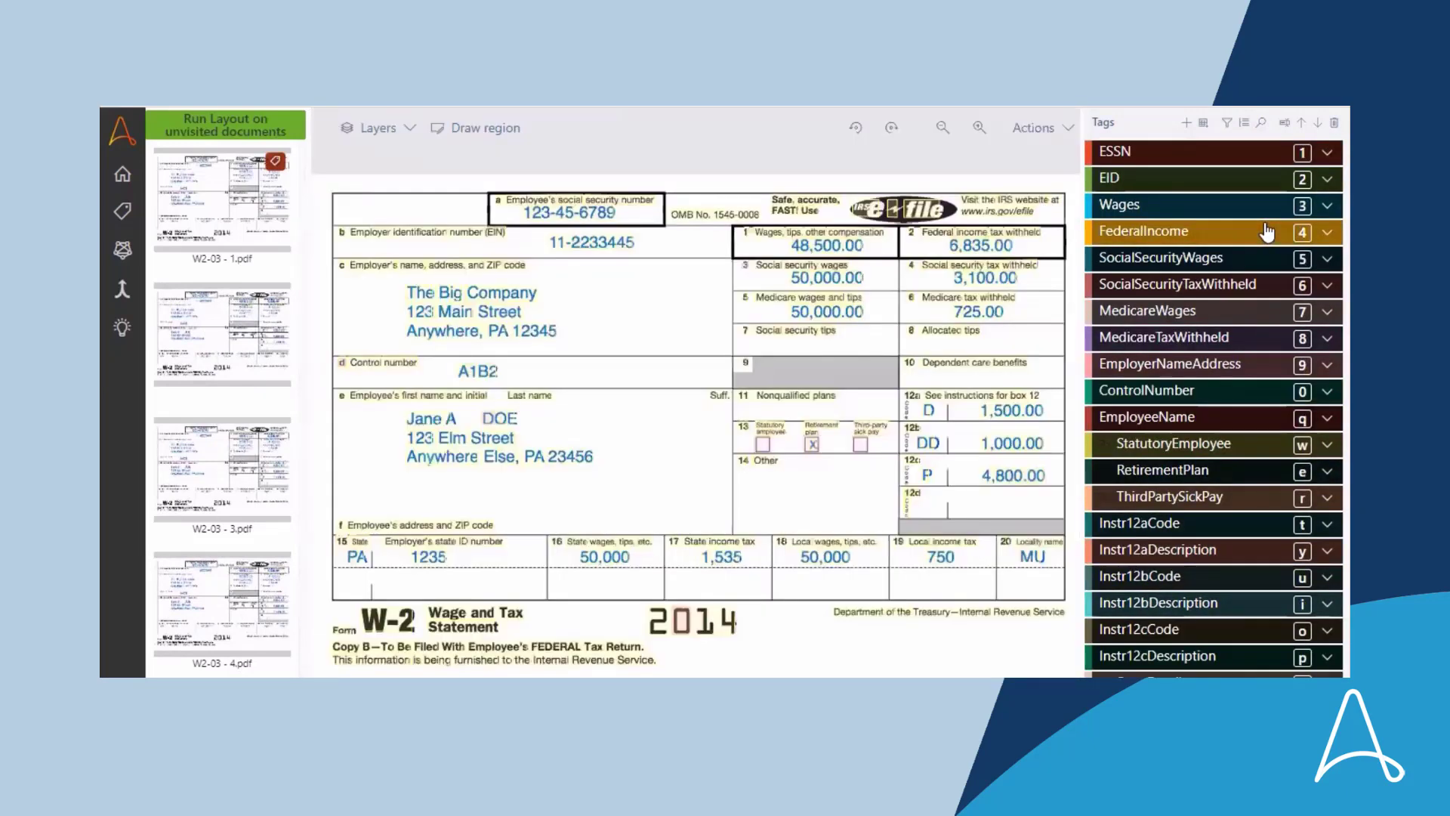
click(583, 213)
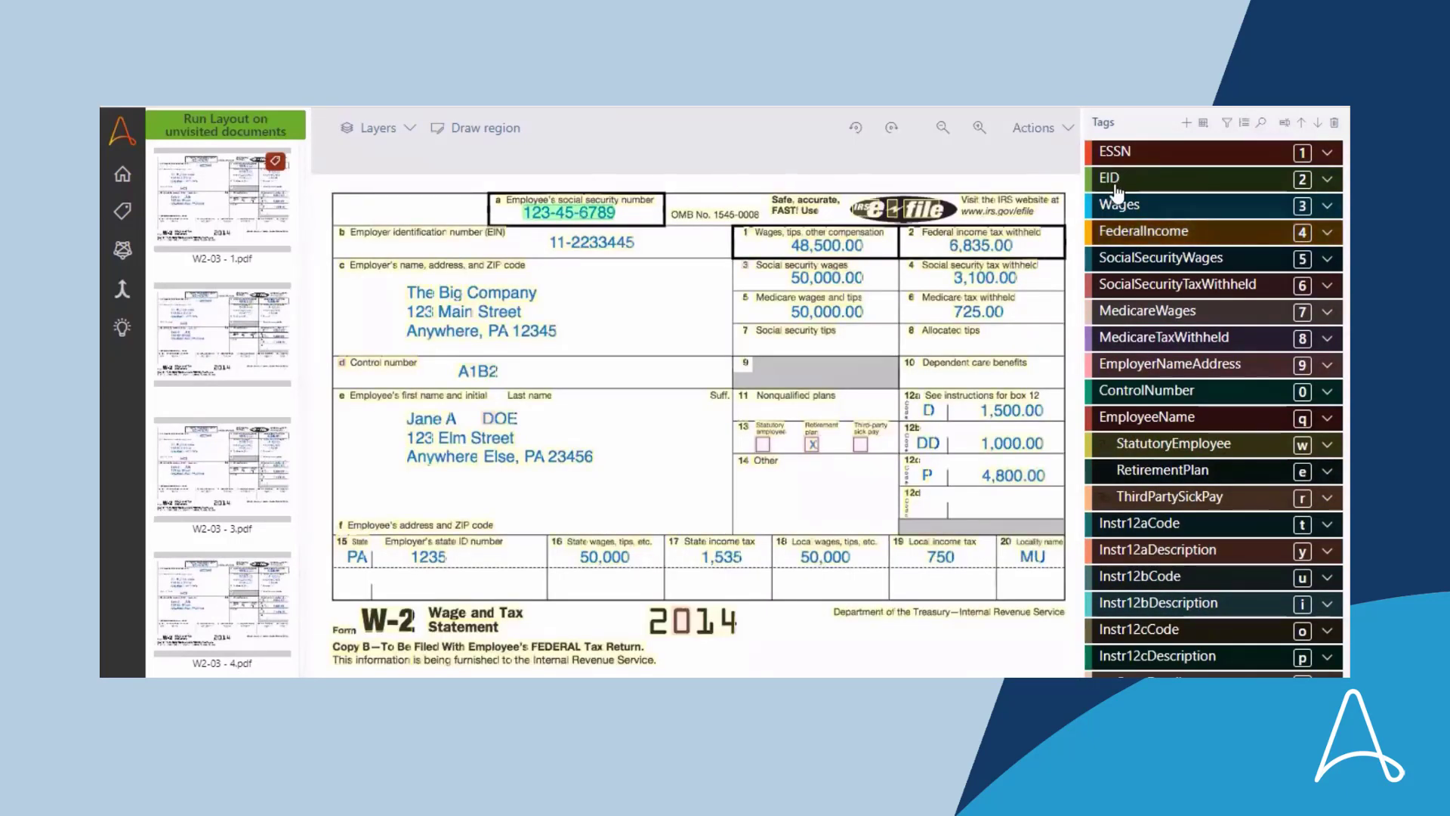
click(1115, 151)
click(628, 243)
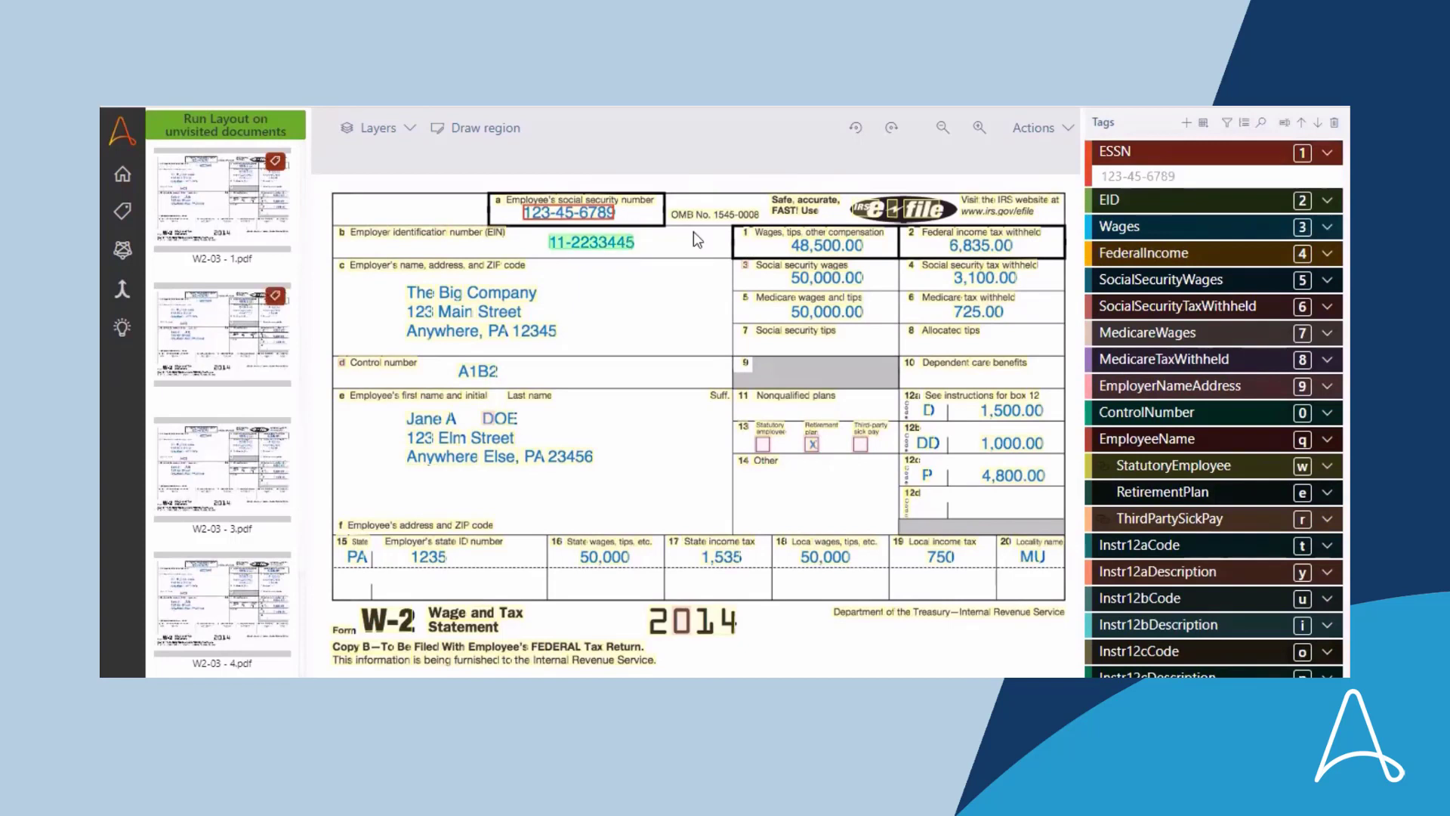
key(2)
- Tag wages 48,500.00, federal tax 6,835.00, social security 50,000.00/3,100.00 and Medicare 50,000.00/725.00
click(827, 246)
key(3)
click(980, 245)
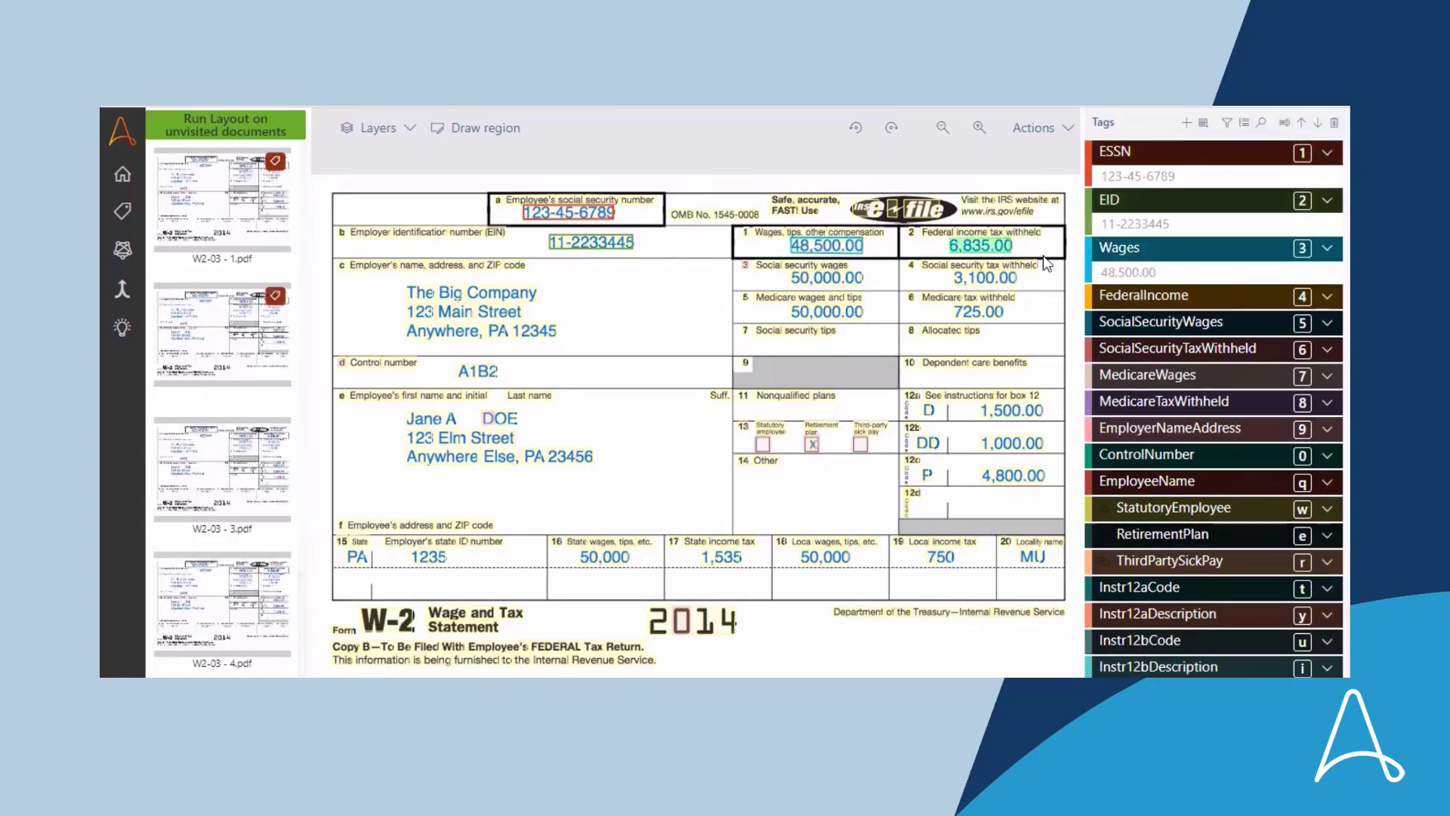
key(4)
click(827, 278)
key(5)
click(986, 278)
key(6)
click(827, 311)
key(7)
click(978, 311)
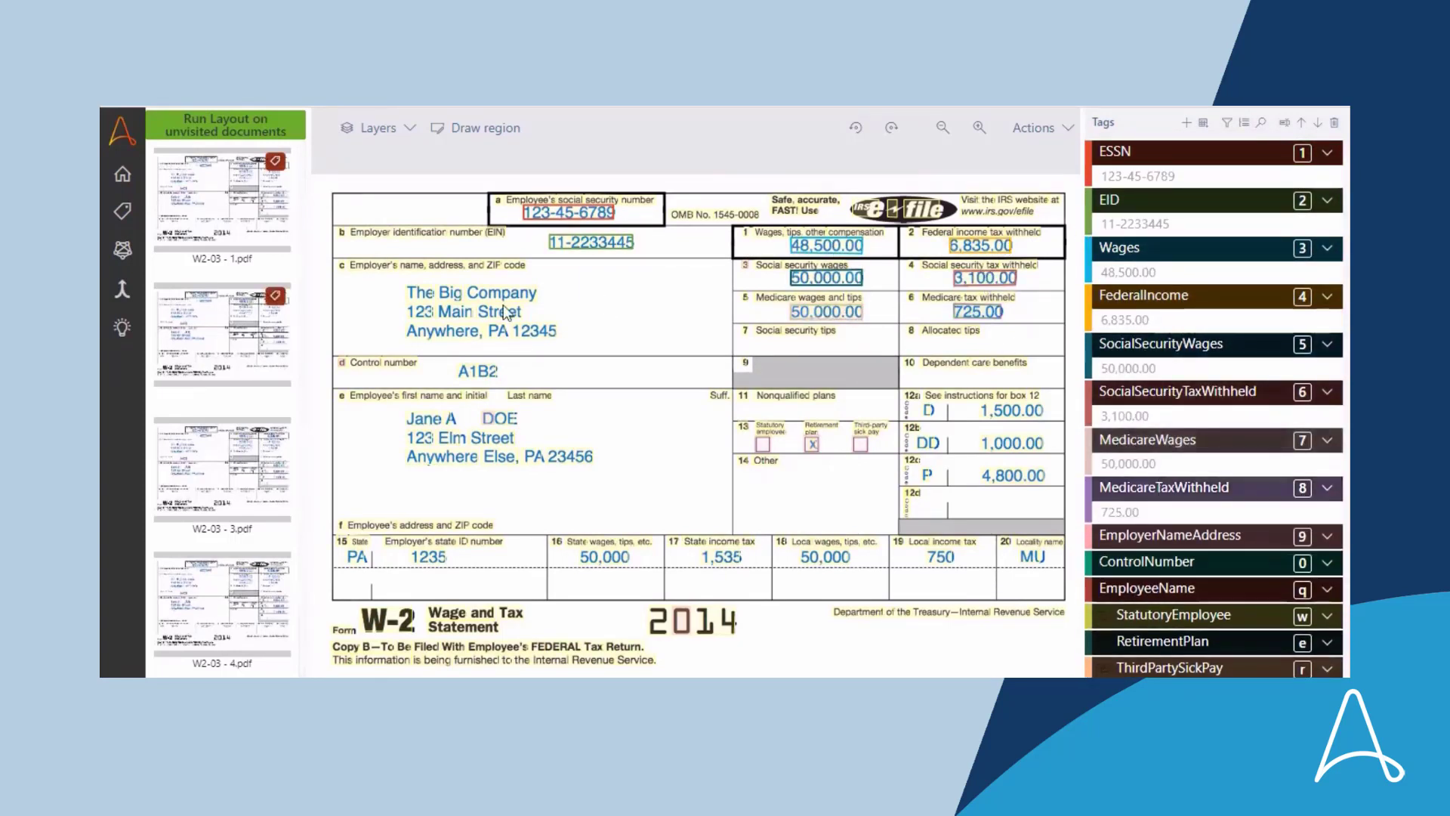
- Tag the employer name and address as EmployerNameAddress and A1B2 as ControlNumber
drag(503, 305, 557, 338)
key(9)
click(483, 373)
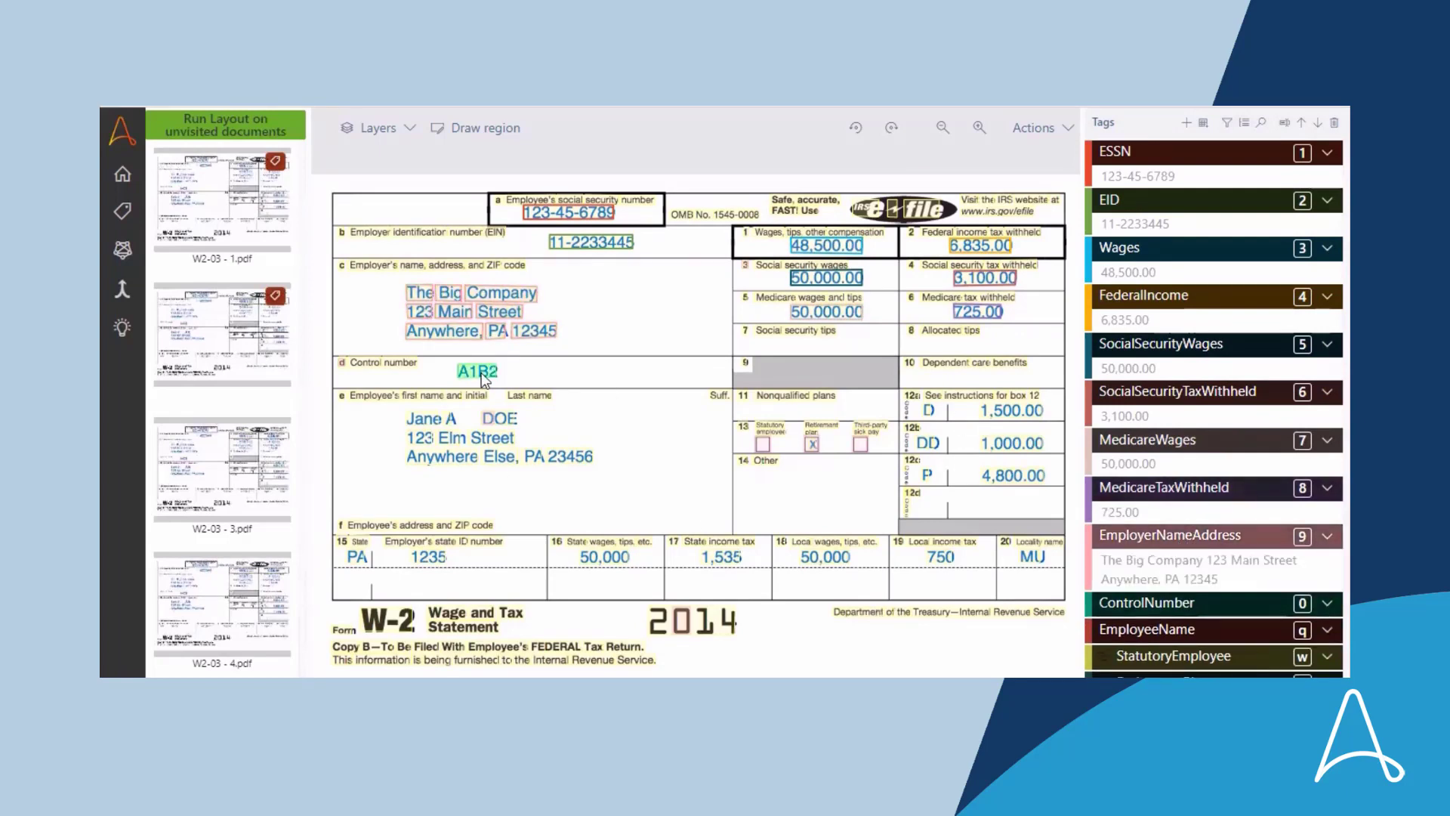
key(0)
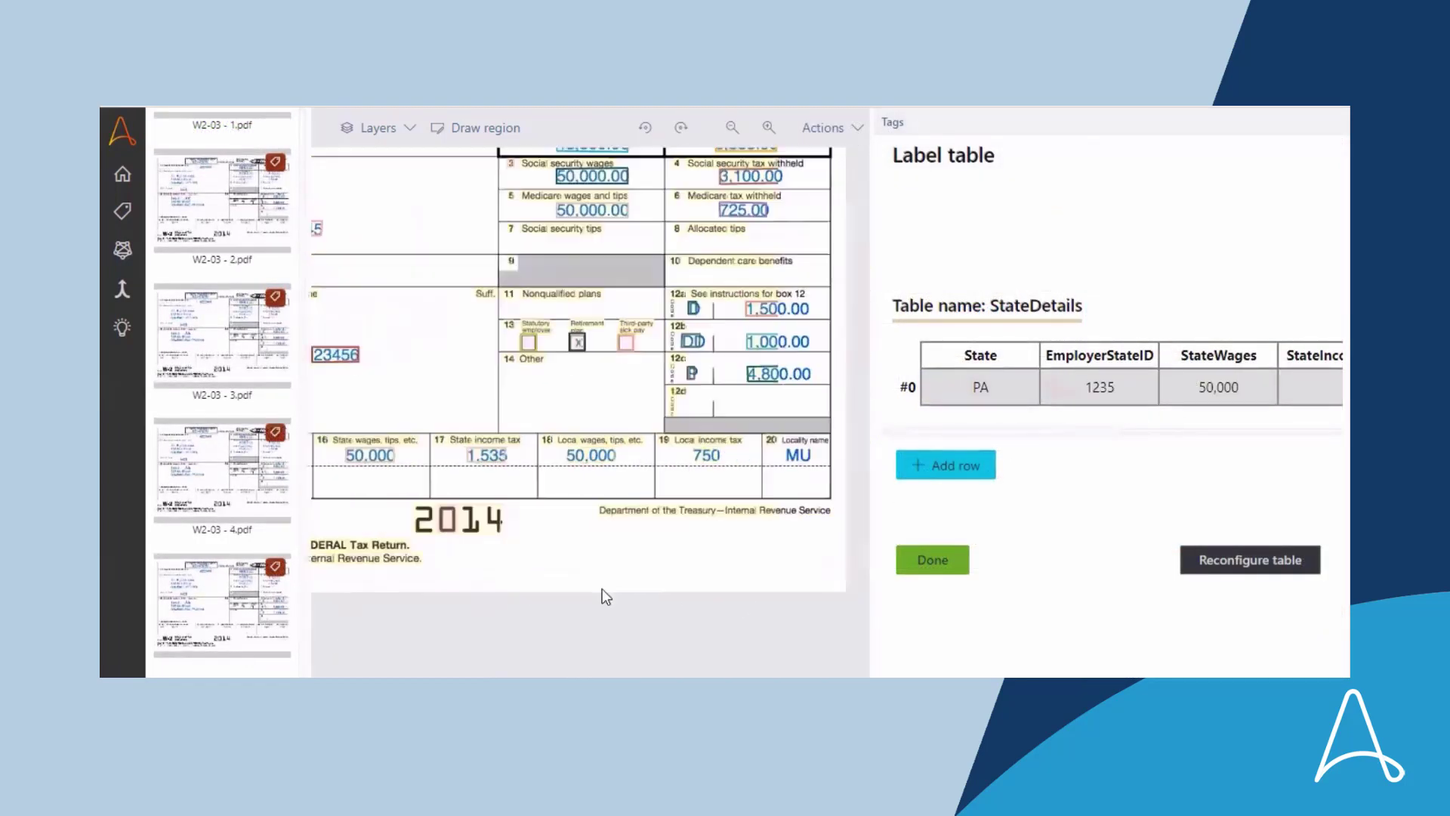
- Fill the StateDetails row's StateIncomeTax 1,535, LocalWages 50,000, LocalIncomeTax 750 and LocalityName MU
scroll(1013, 387, right, 5)
click(591, 455)
click(1033, 387)
click(706, 455)
click(1153, 386)
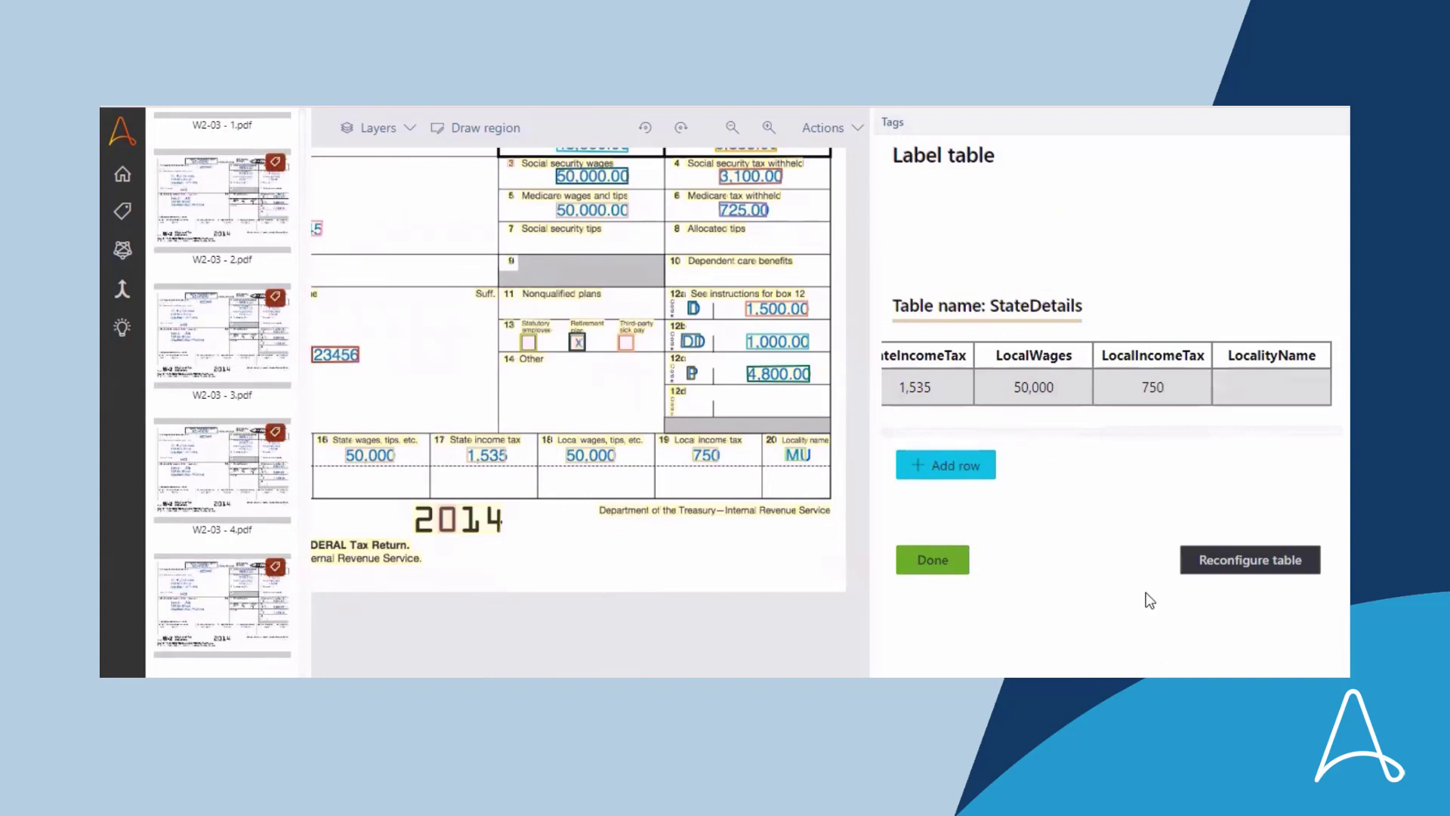
- Finish the StateDetails table and train a new model named ModelW2
click(944, 575)
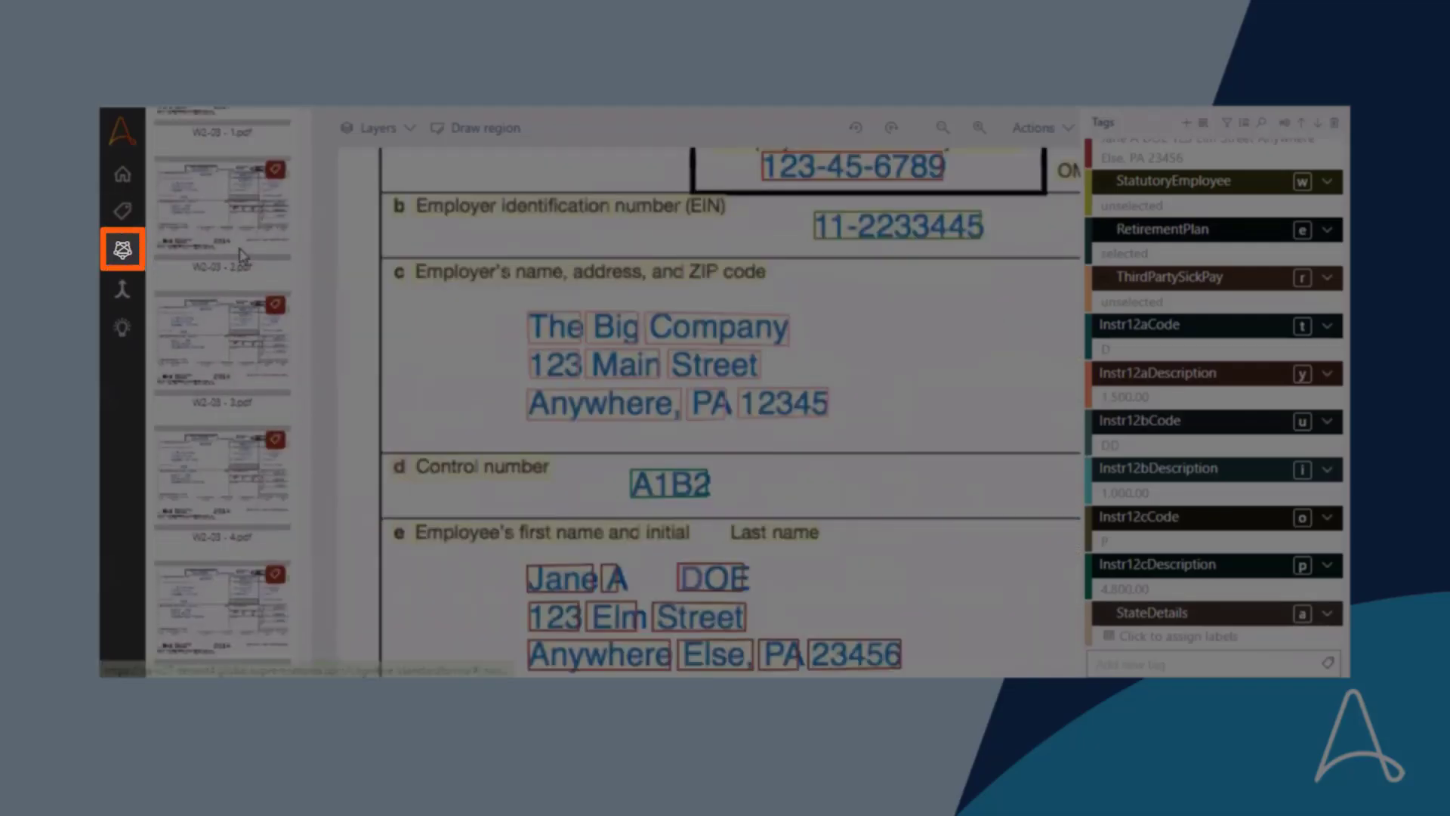
click(123, 246)
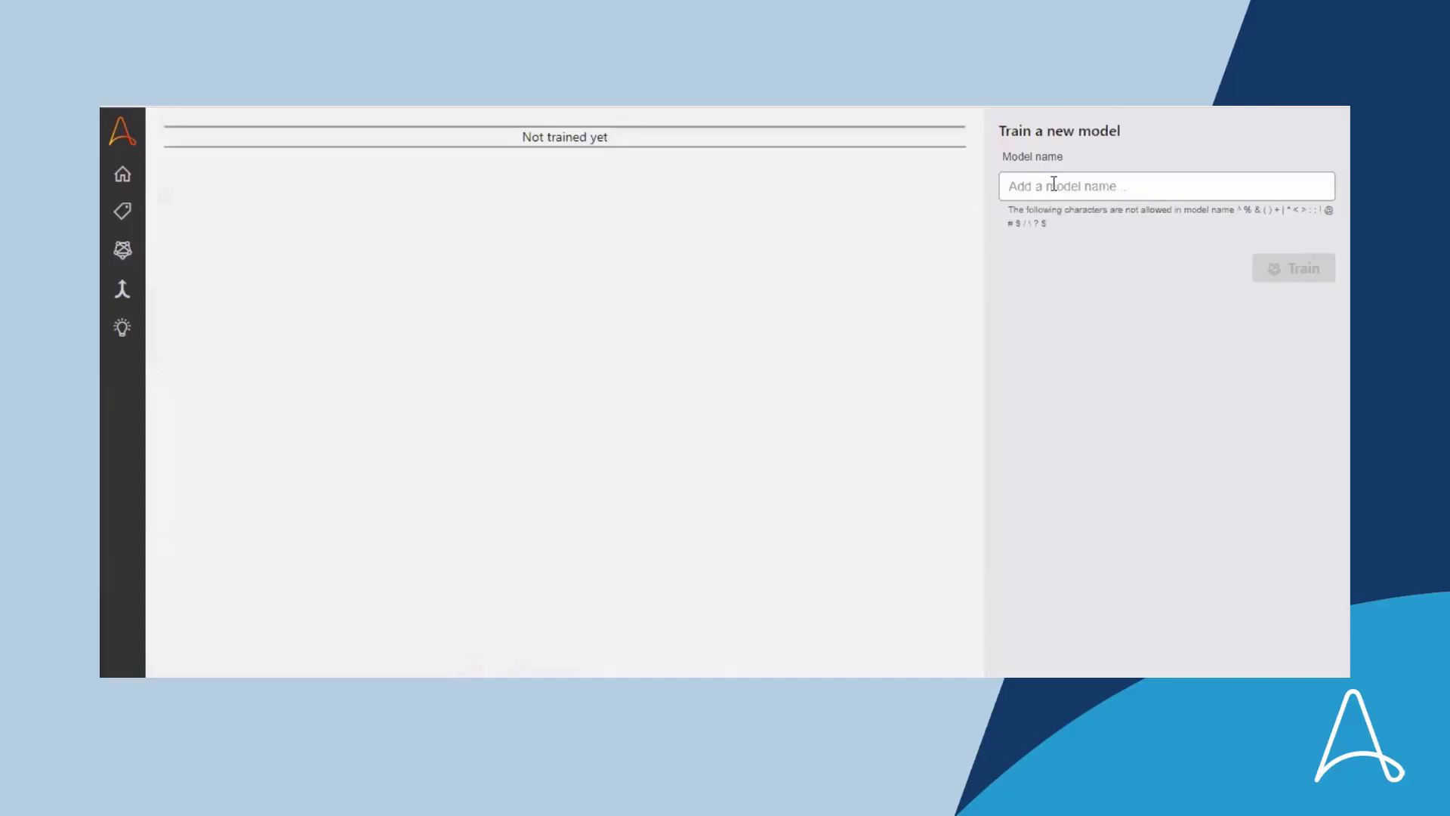
click(1054, 184)
text(ModelW2)
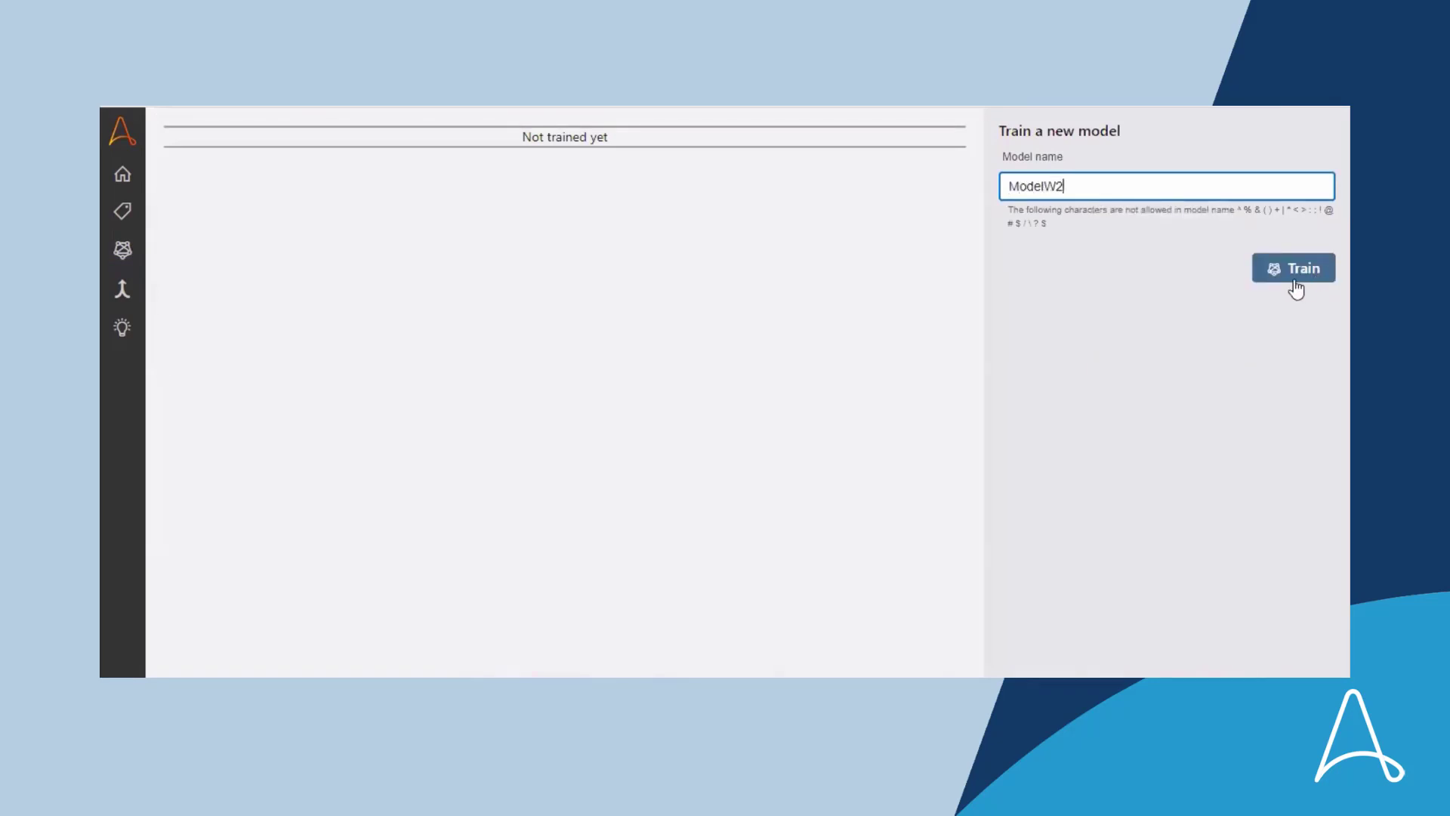
click(1294, 278)
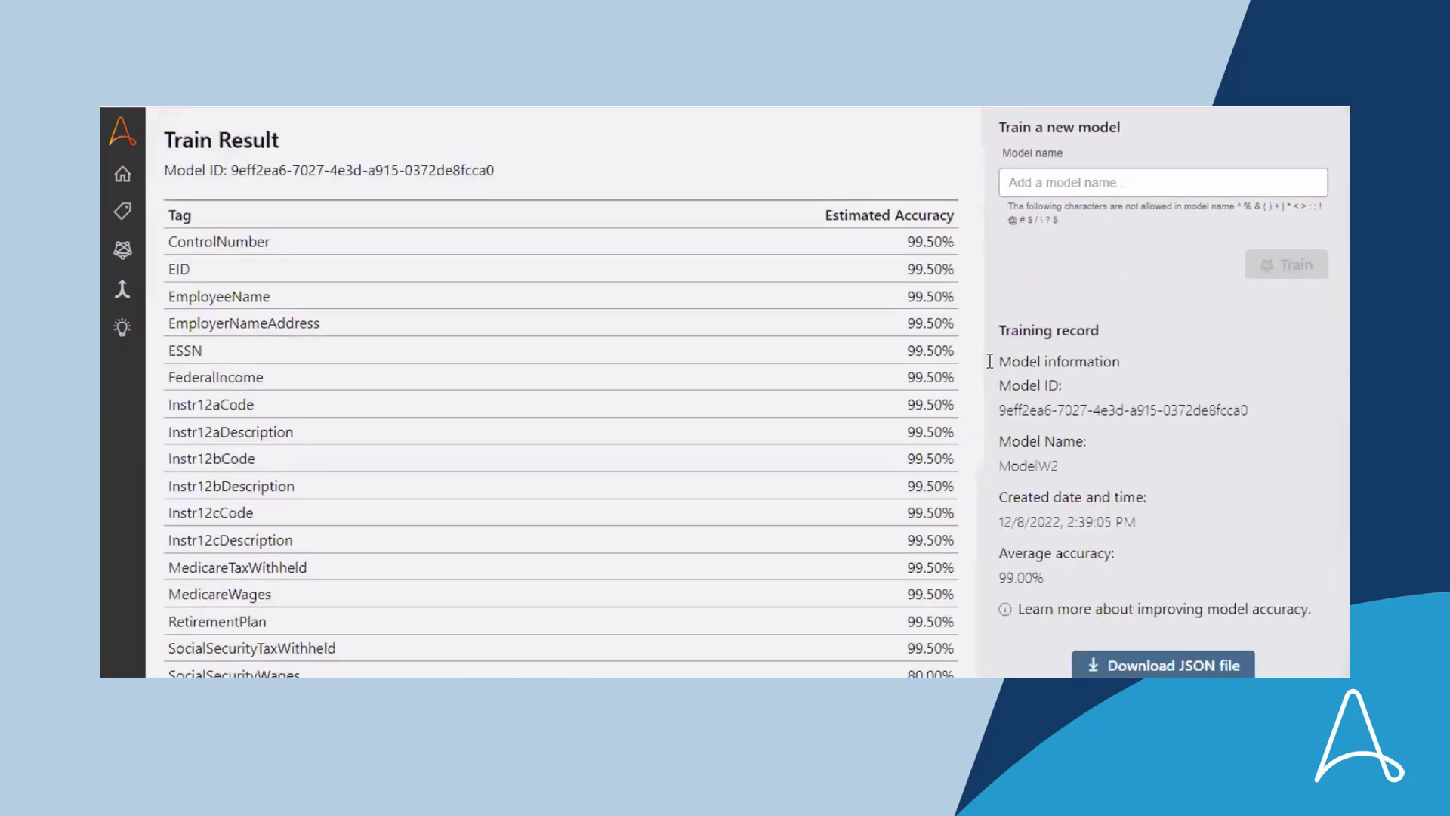
- Scroll through ModelW2's per-tag accuracies, mostly 99.50% with SocialSecurityWages at 80.00%
scroll(533, 370, down, 4)
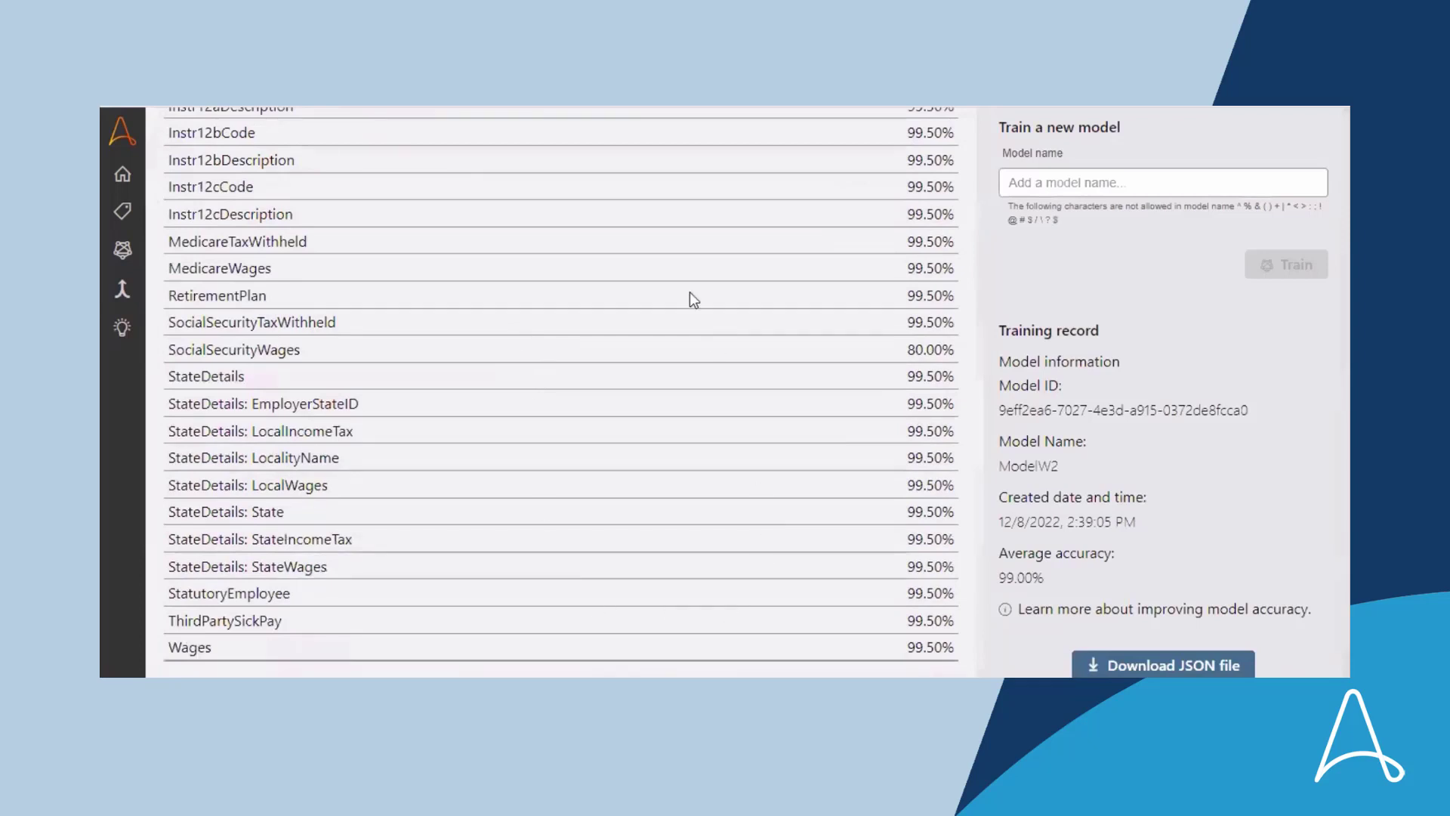
scroll(753, 370, up, 4)
scroll(919, 296, down, 4)
scroll(1263, 364, down, 1)
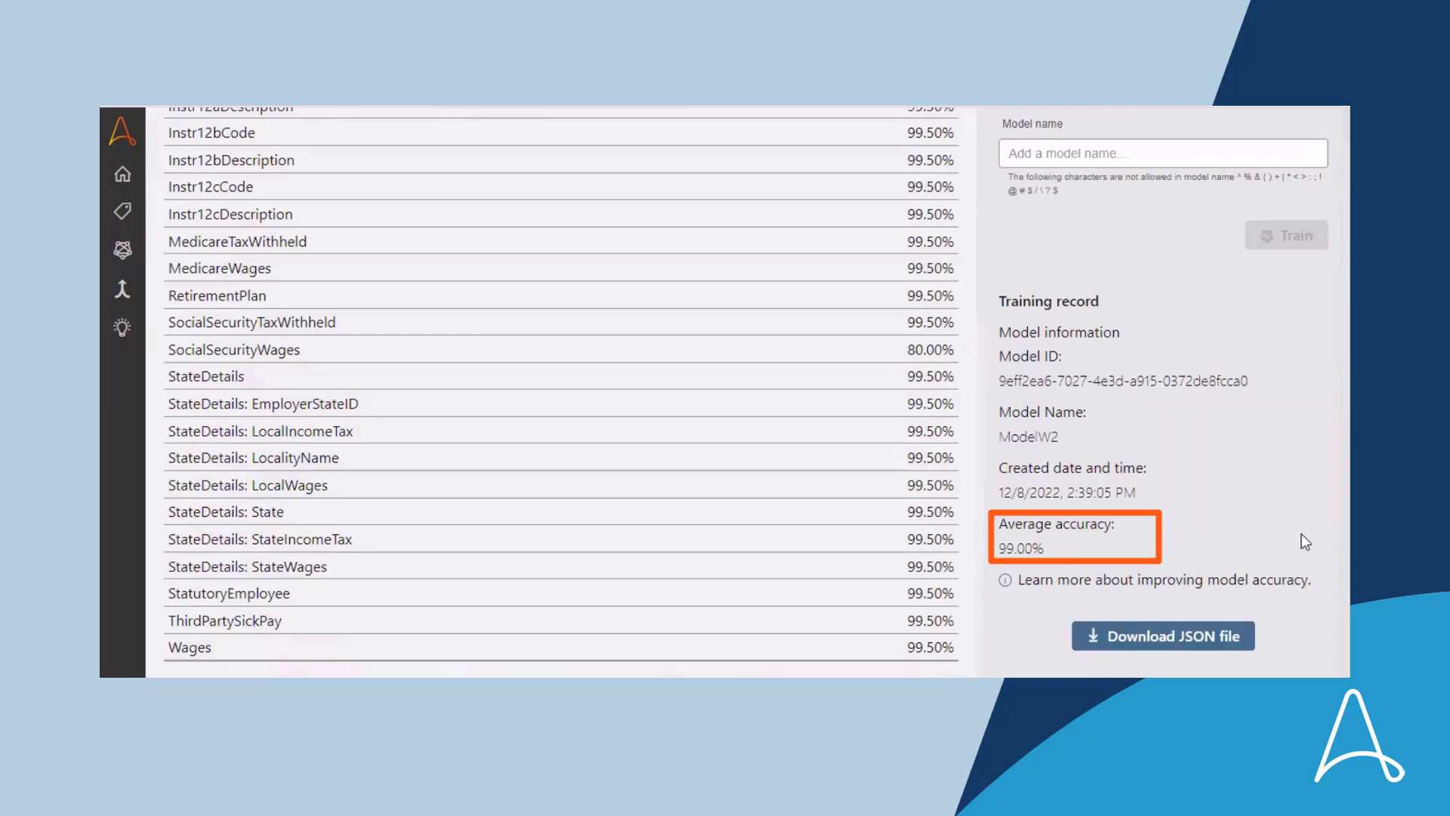
scroll(1253, 499, up, 1)
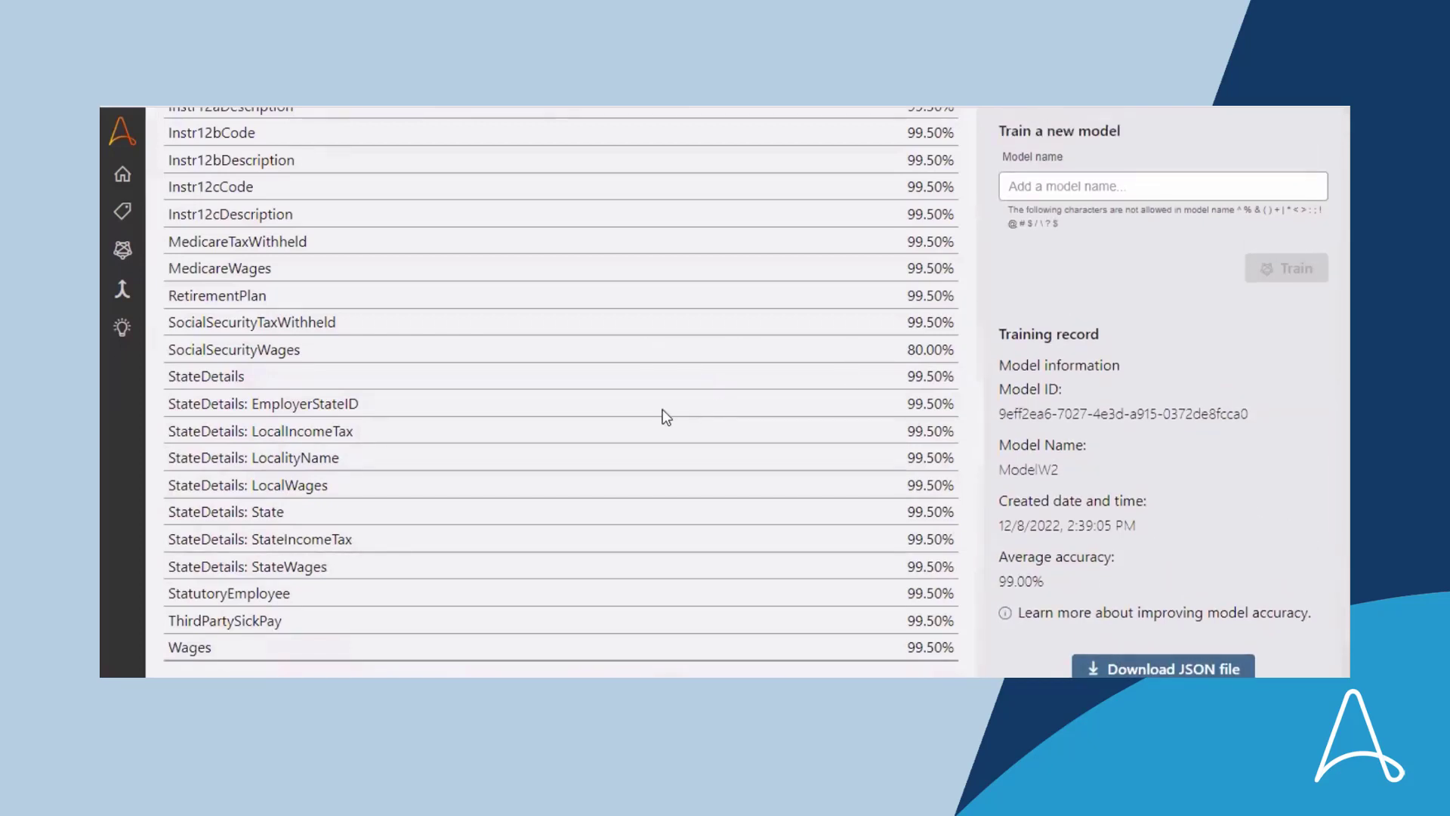
scroll(432, 330, up, 5)
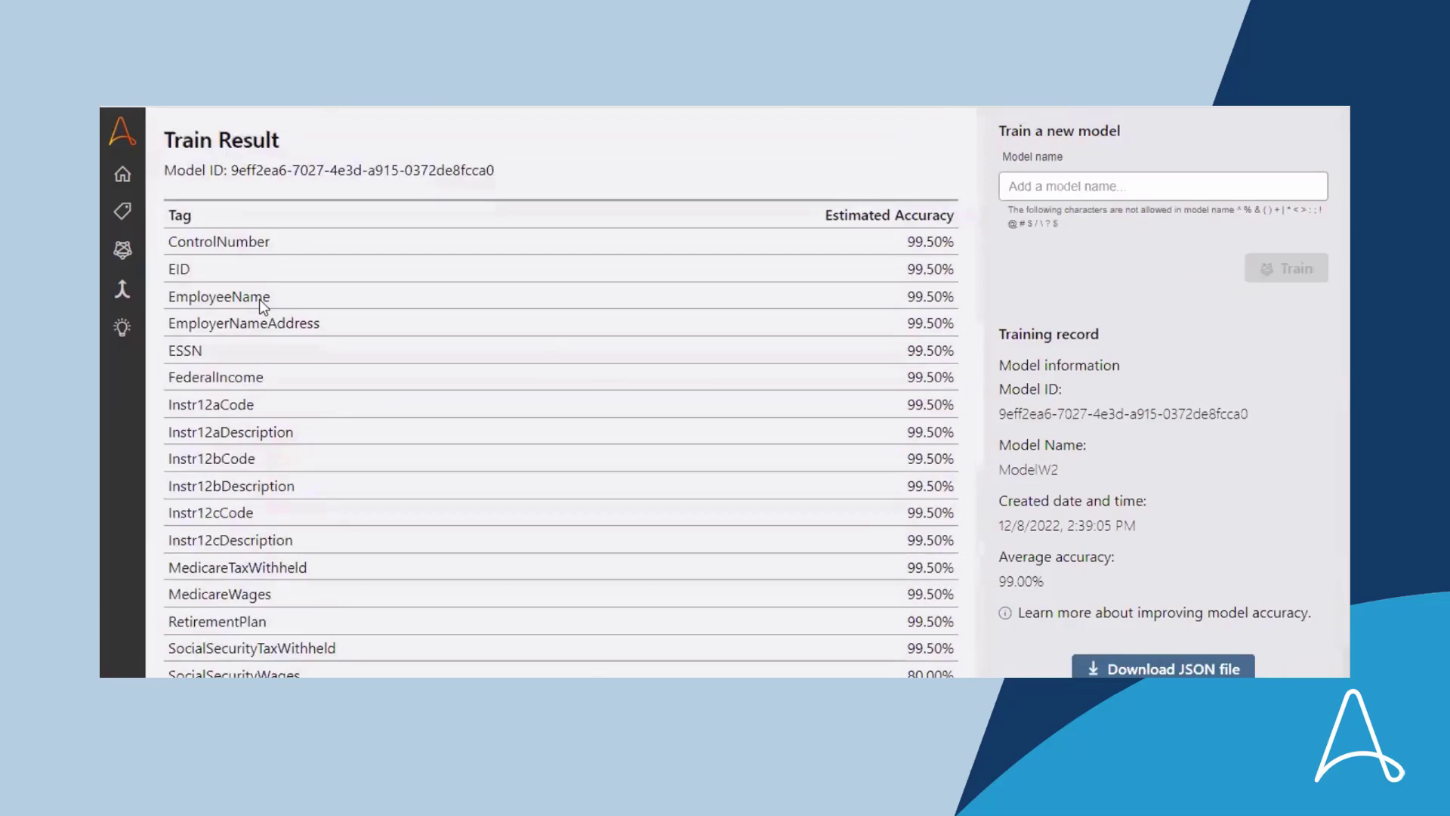
- Run ModelW2 analysis on W2.pdf from the Test folder
click(122, 326)
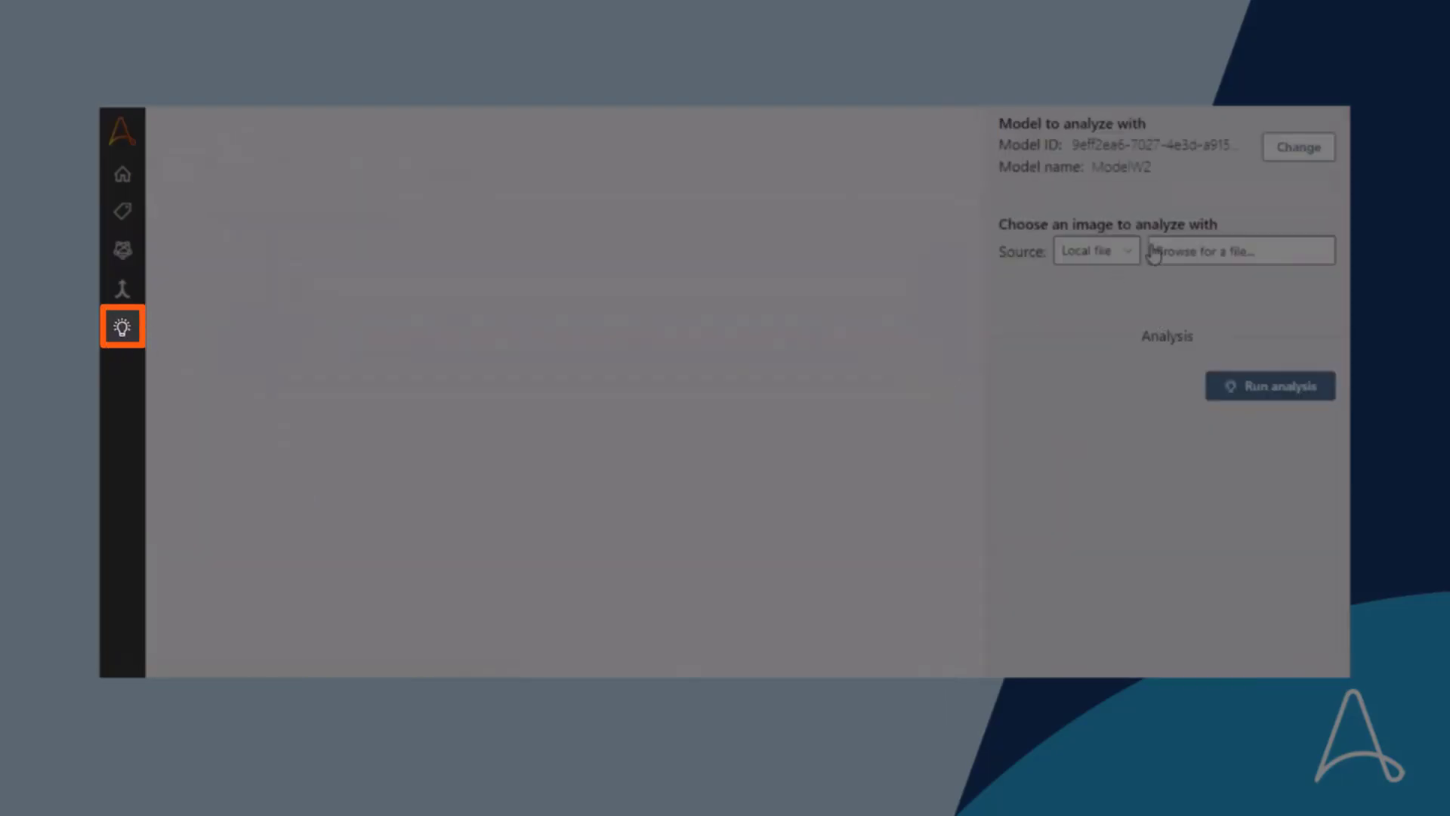
click(1188, 255)
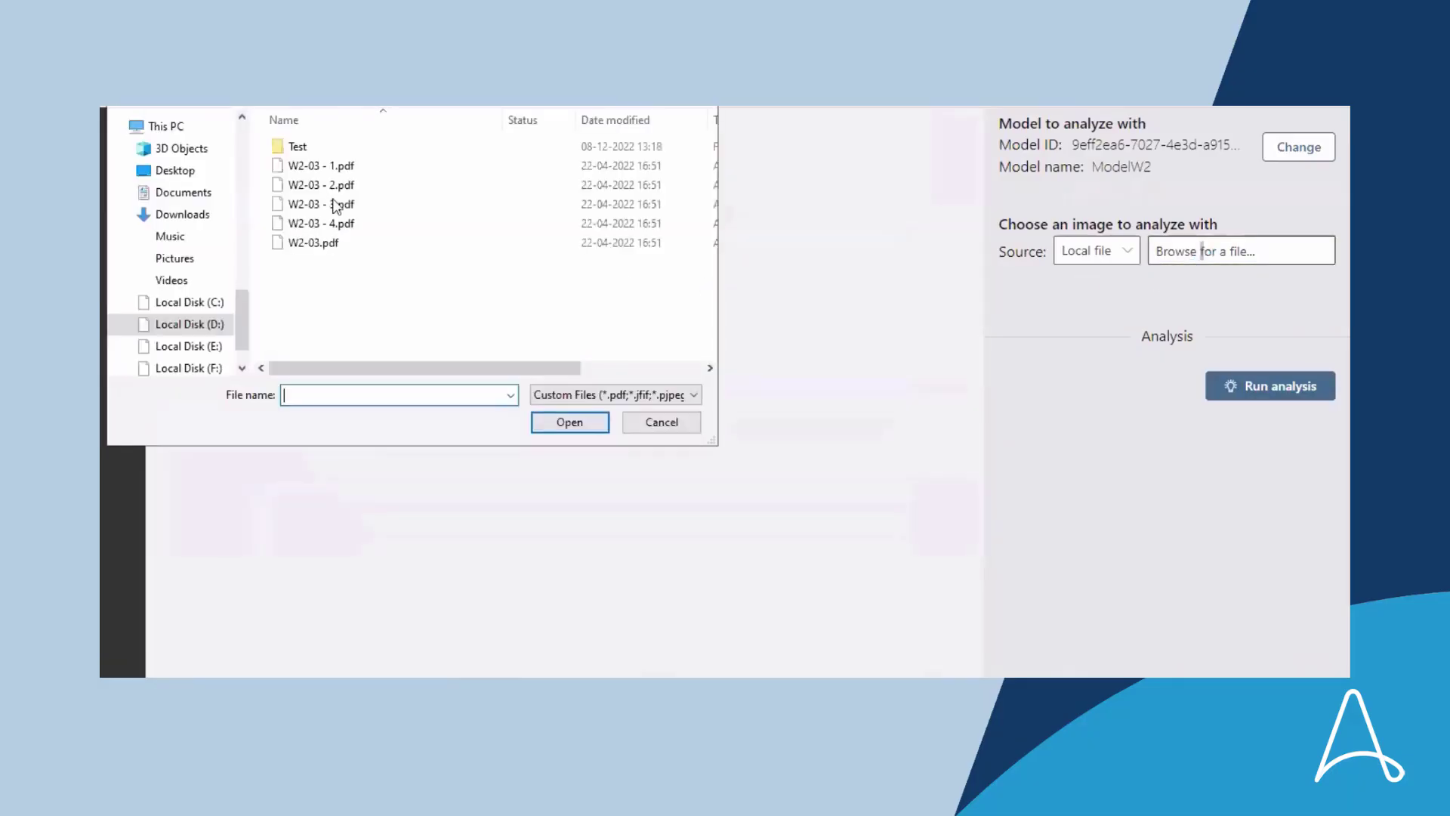
double_click(306, 148)
double_click(312, 147)
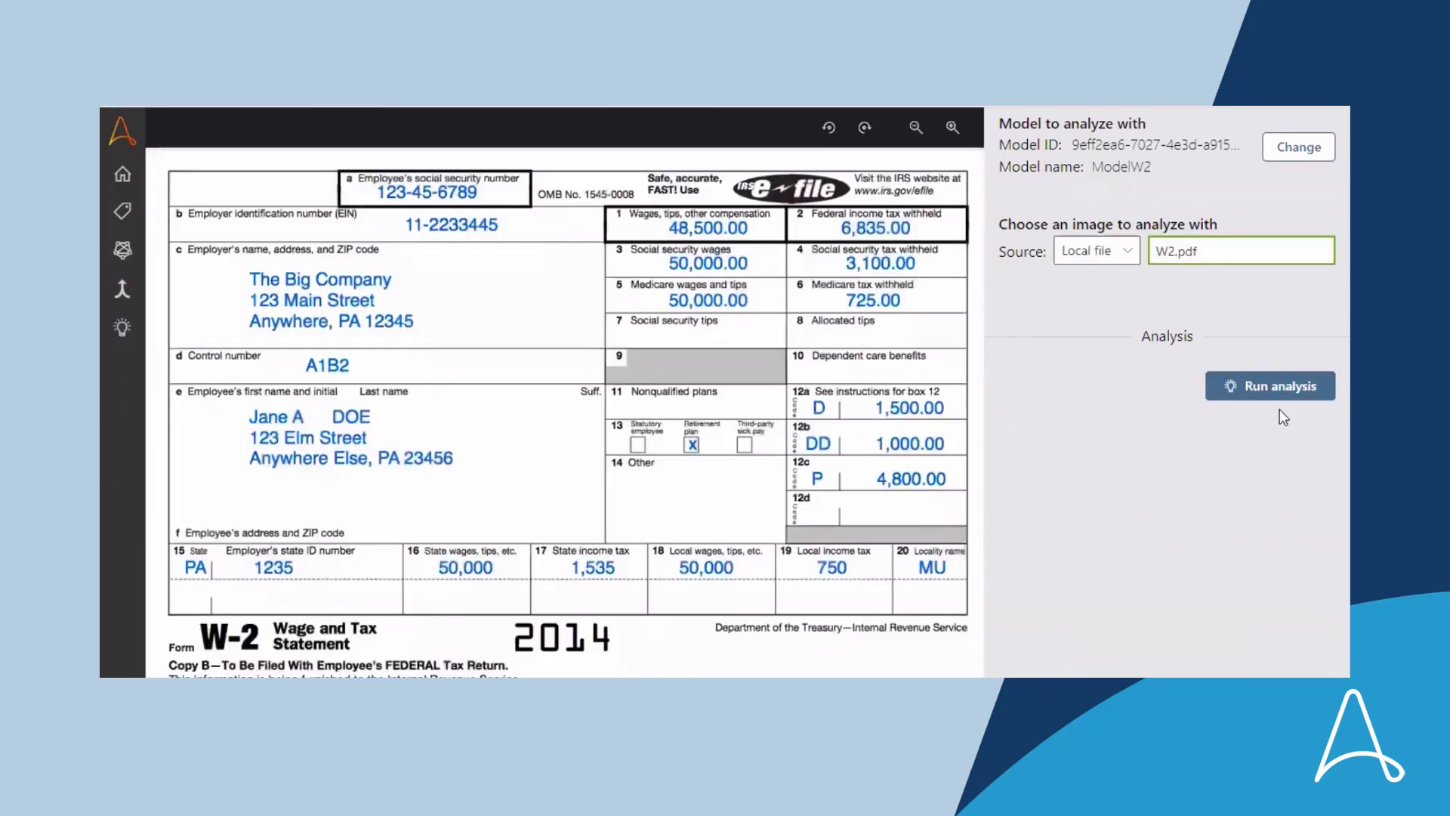
click(1263, 389)
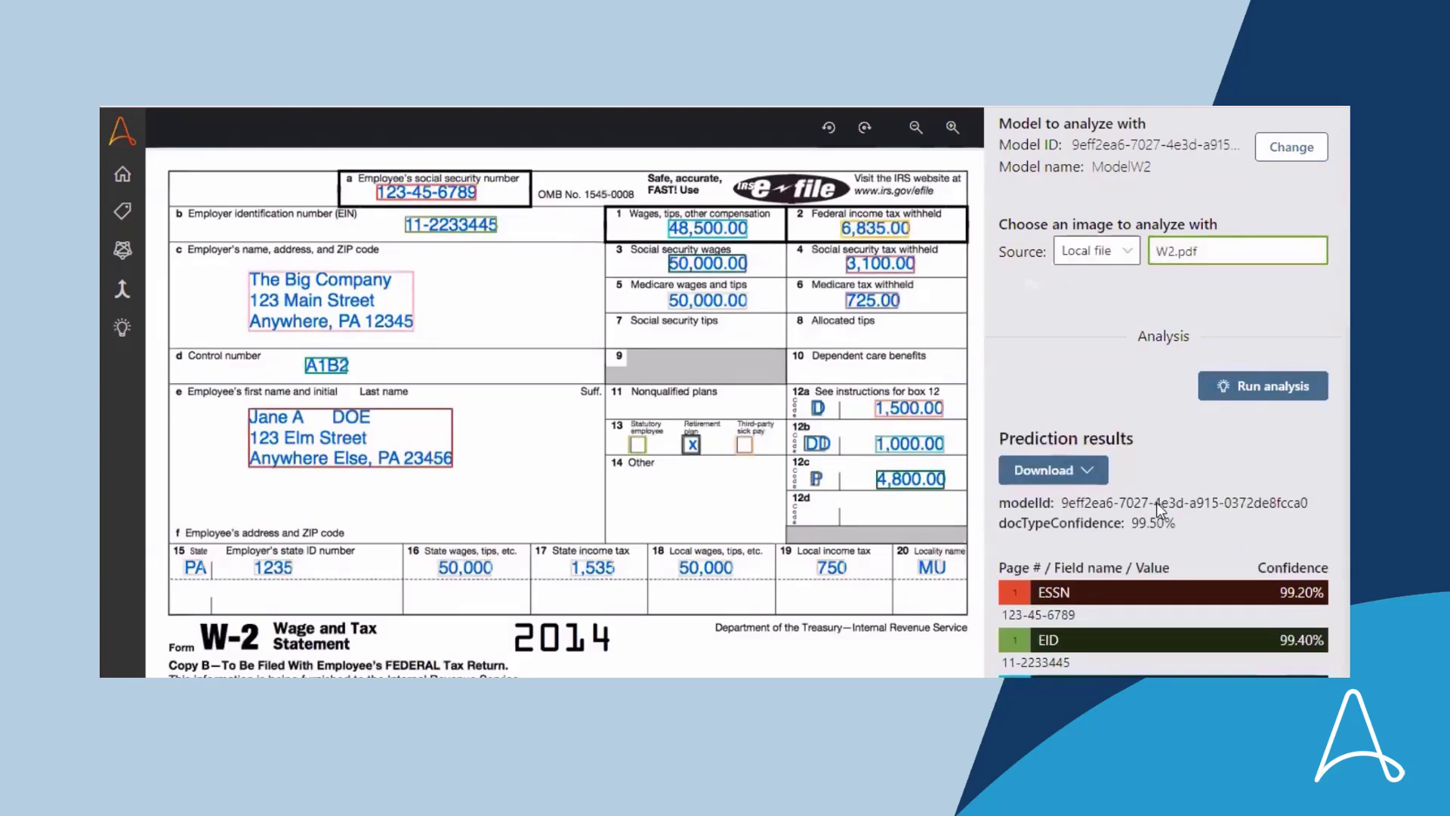
- Scroll the prediction results and view the analyzed StateDetails table before returning
scroll(1209, 537, down, 7)
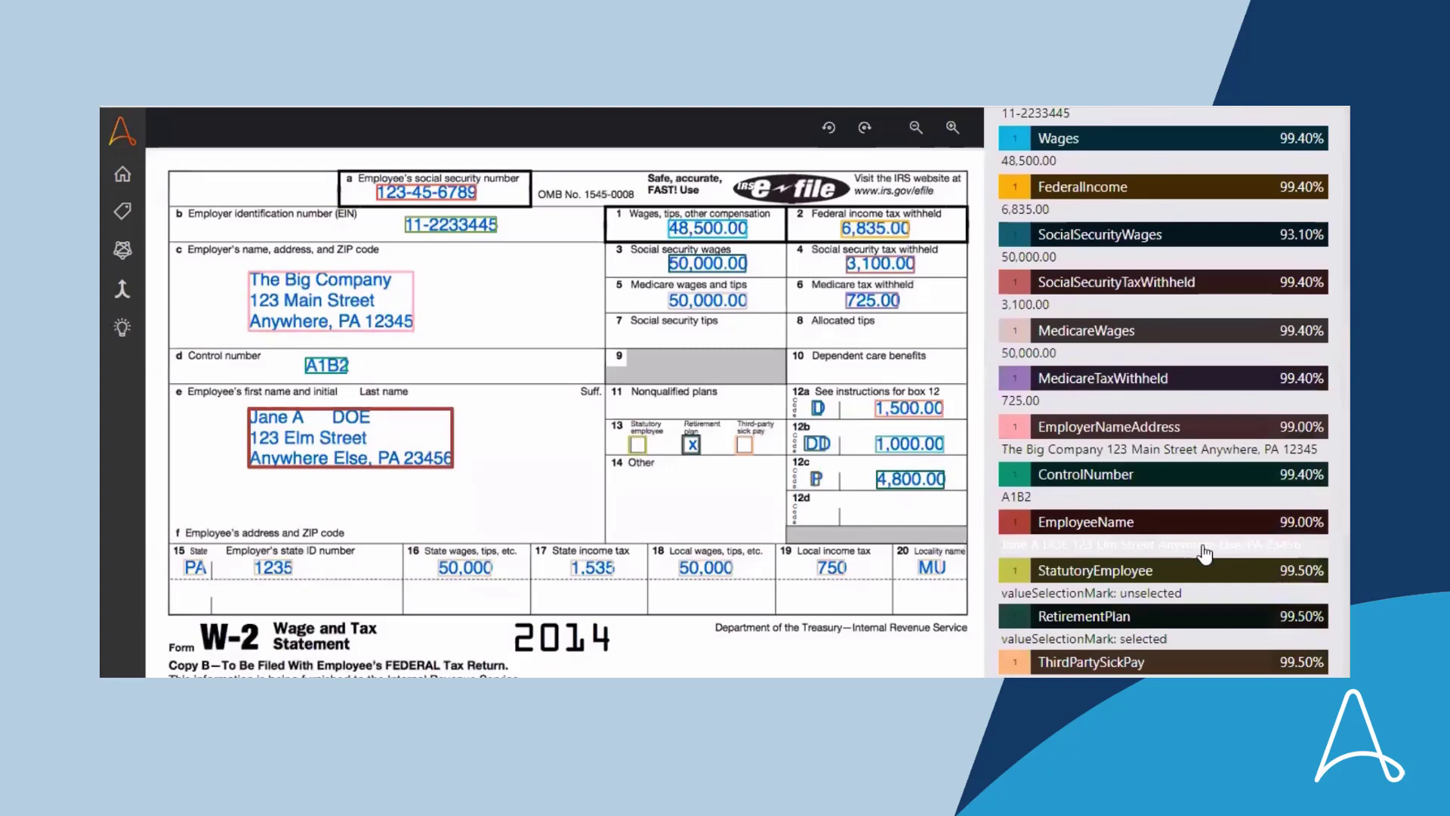
scroll(1205, 553, down, 5)
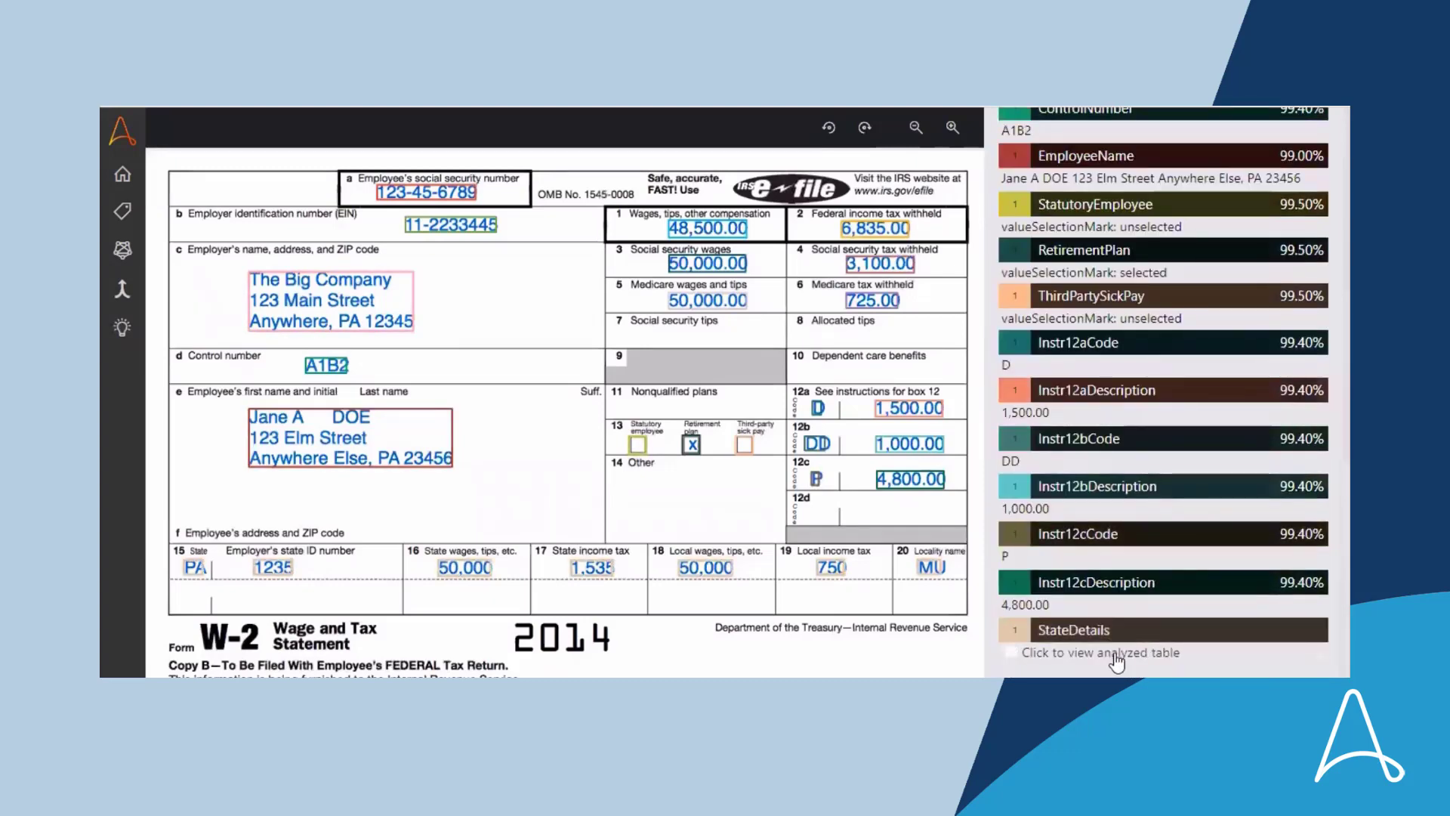
click(1113, 654)
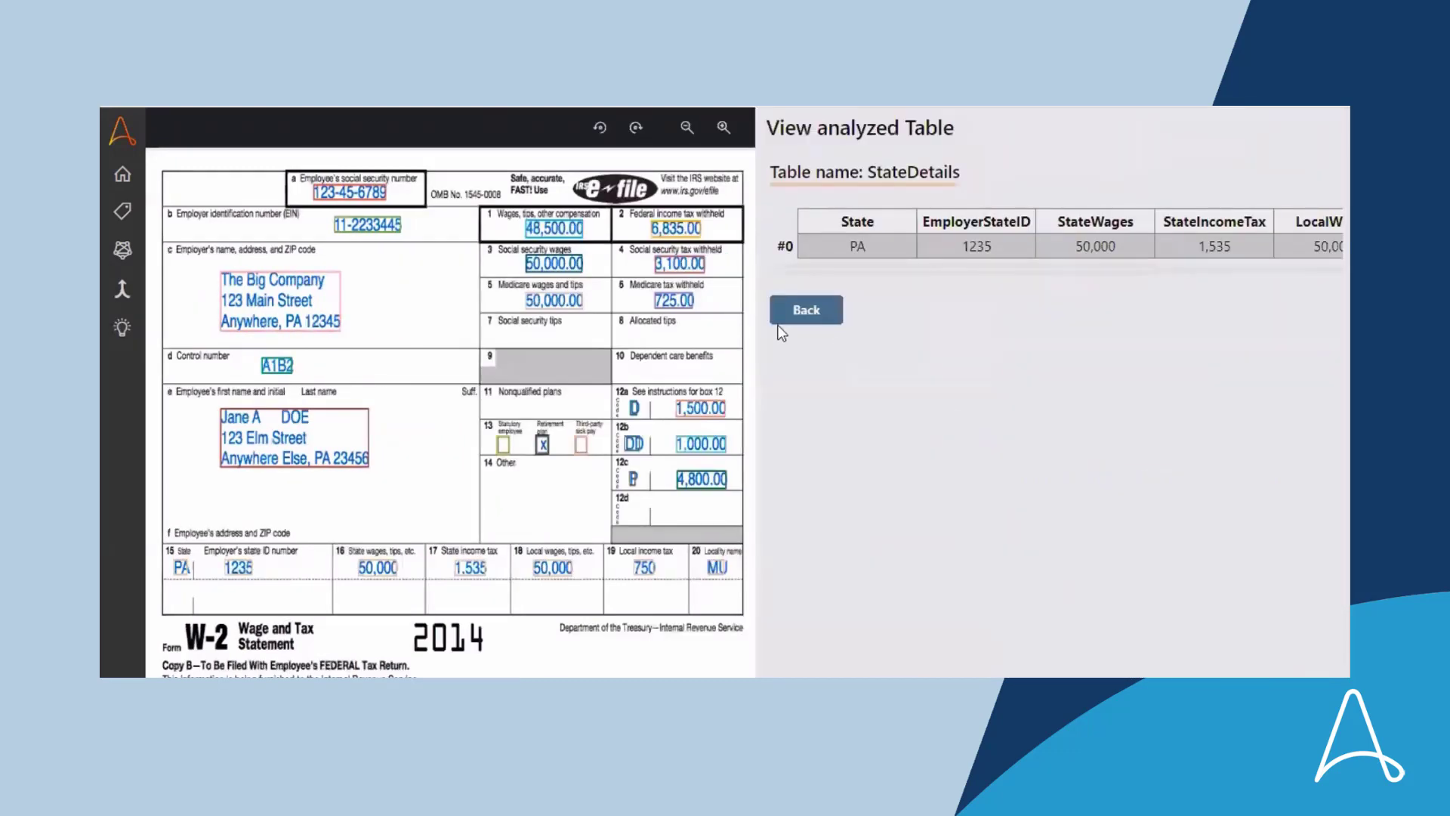
click(822, 316)
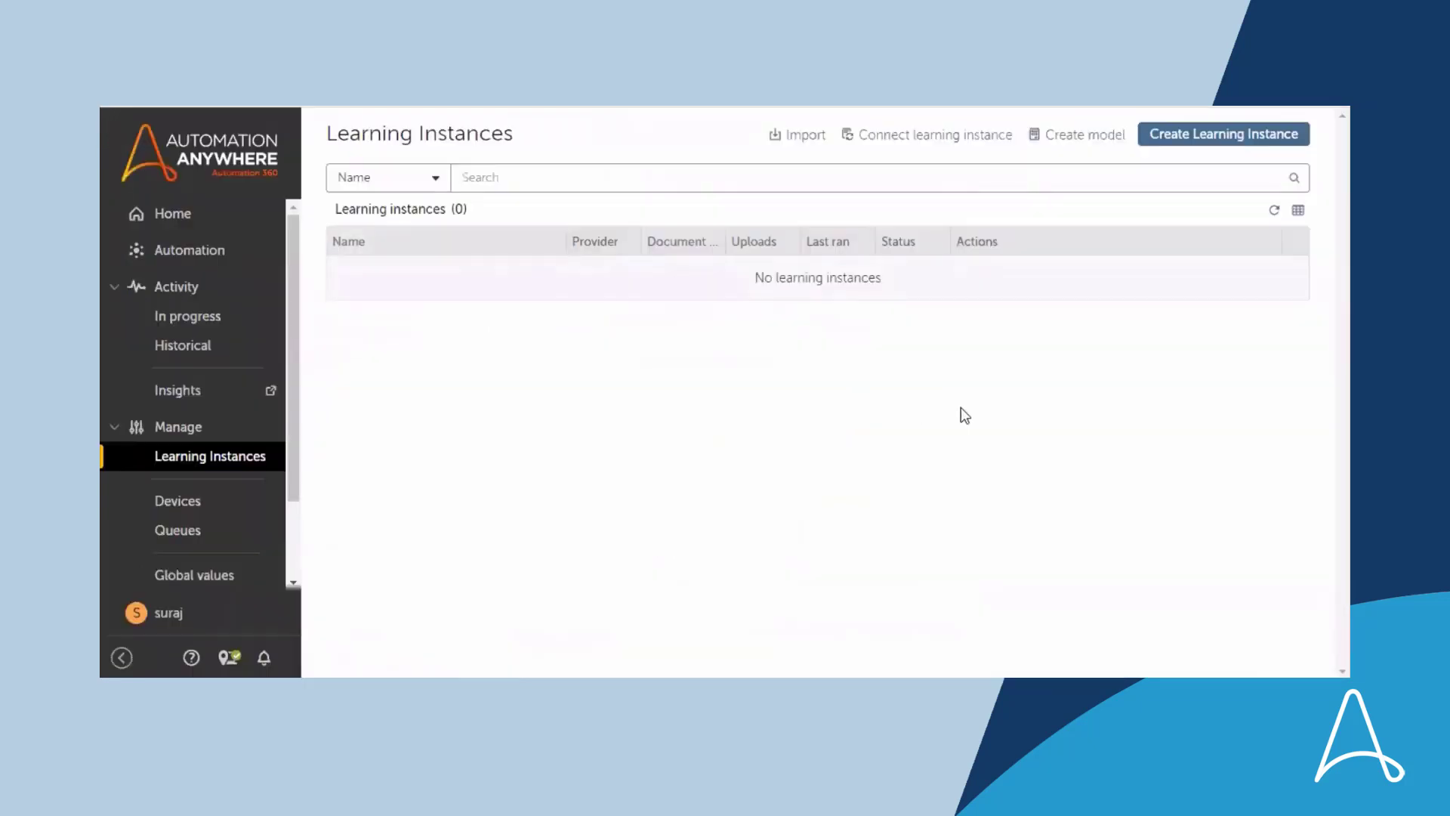
- Start a learning instance named W2LearningInstance, described 'Extraction for W2 2014 form', as Standard Forms
click(1207, 136)
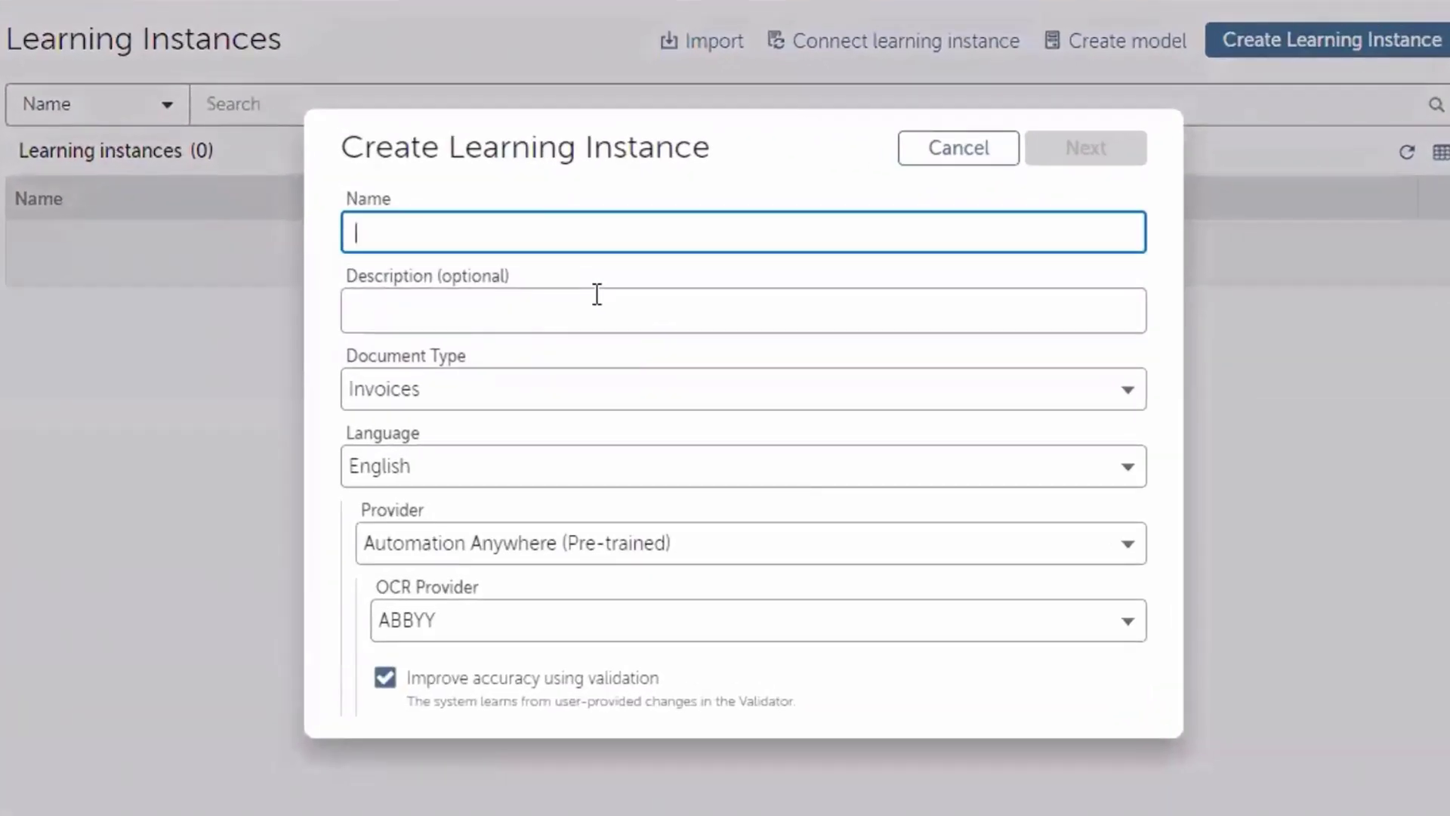
text(W2LearningInstance)
click(537, 310)
text(Extraction for W2 2014 form)
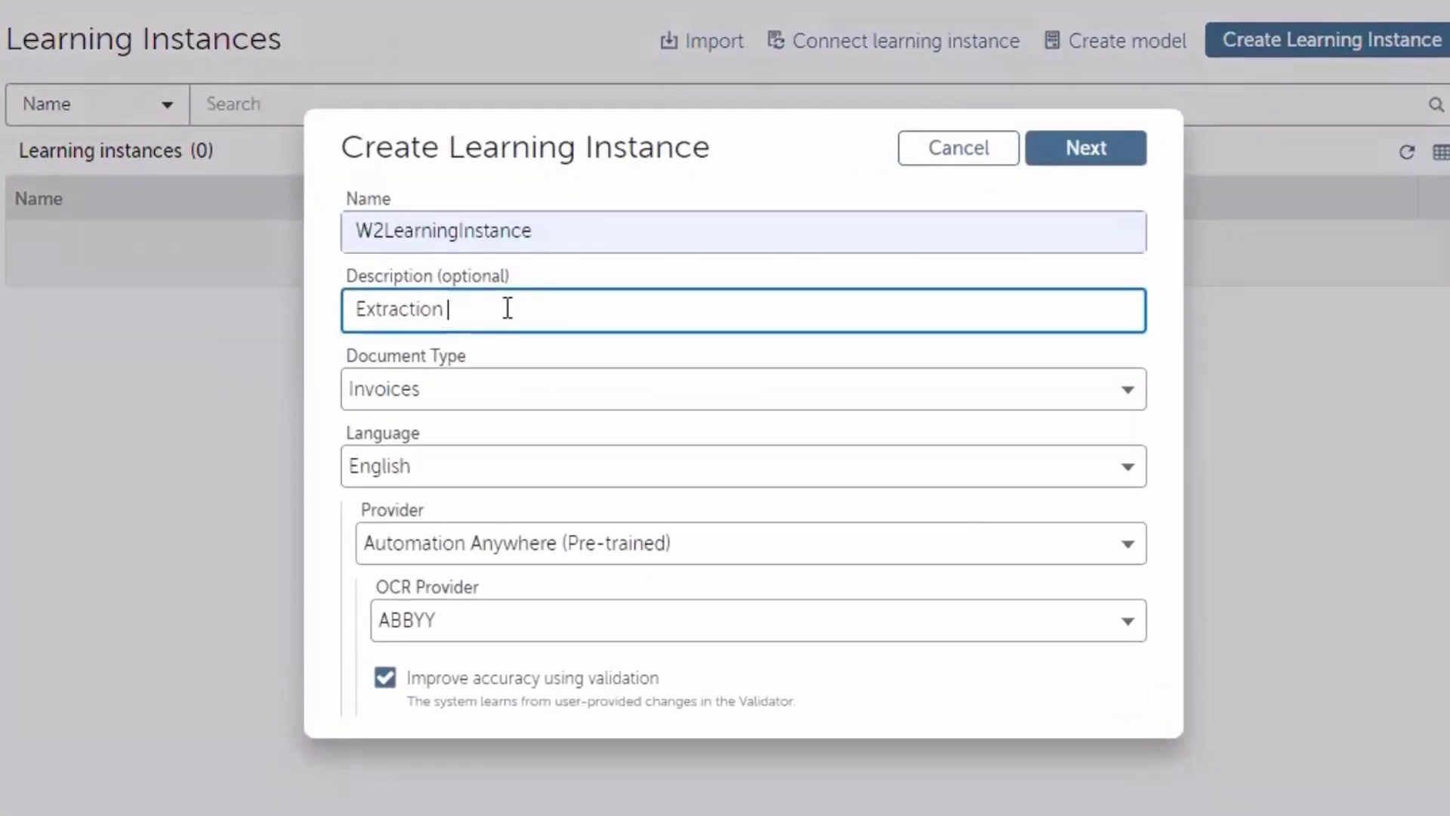
click(509, 396)
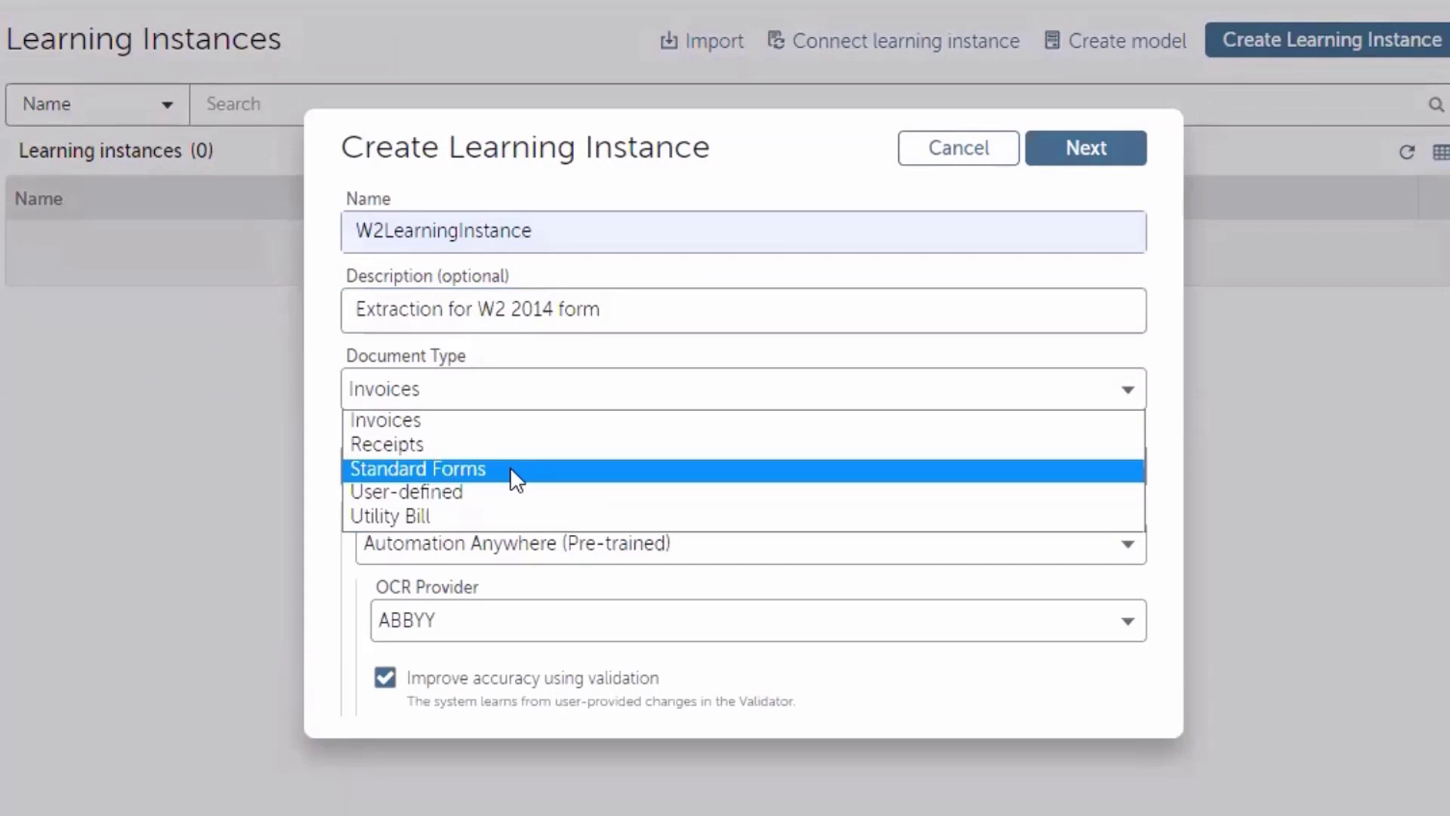
click(510, 467)
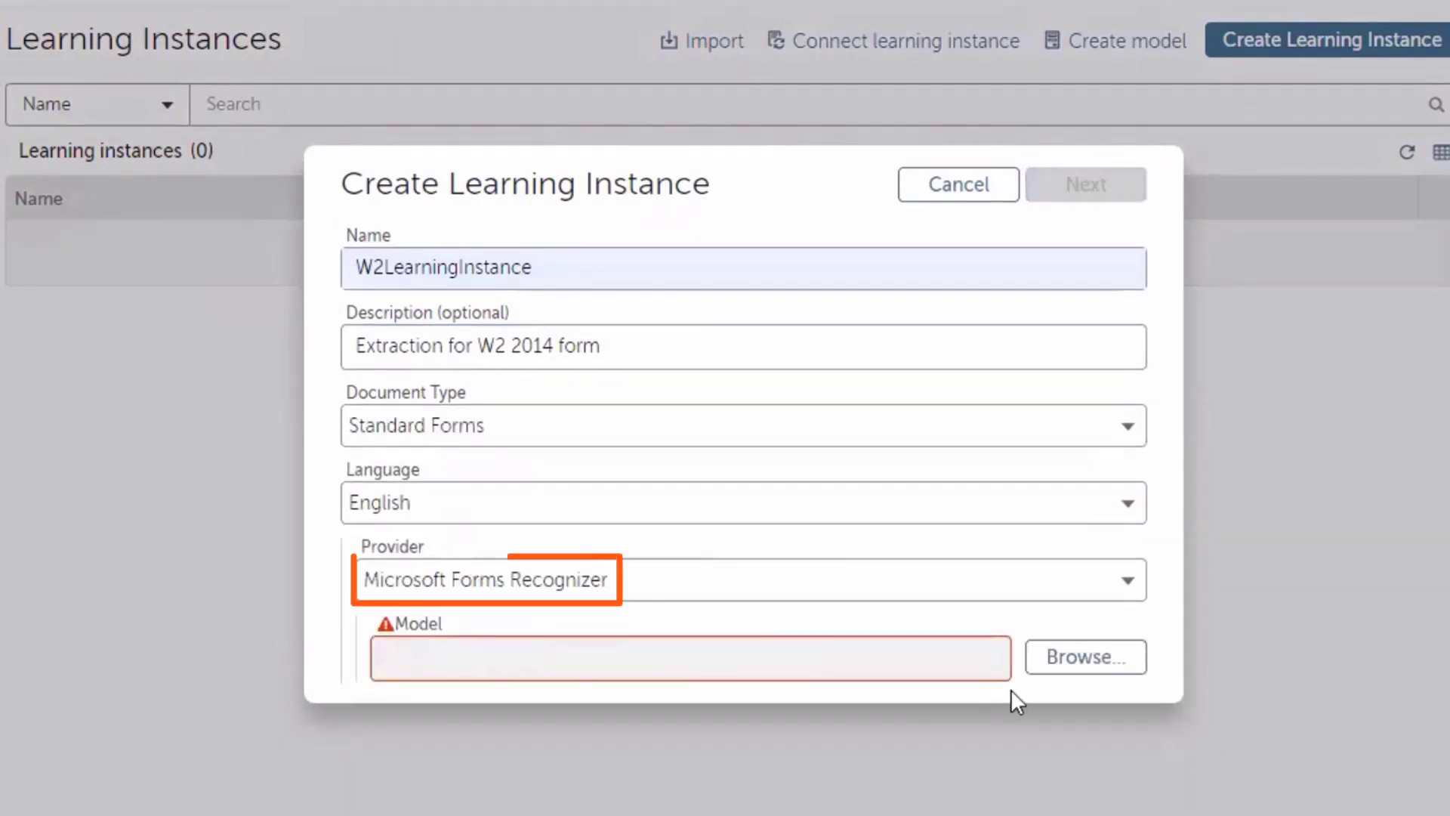
- Search models by description for W2, select ModelW2, and continue to field selection
click(1088, 670)
click(201, 313)
click(143, 372)
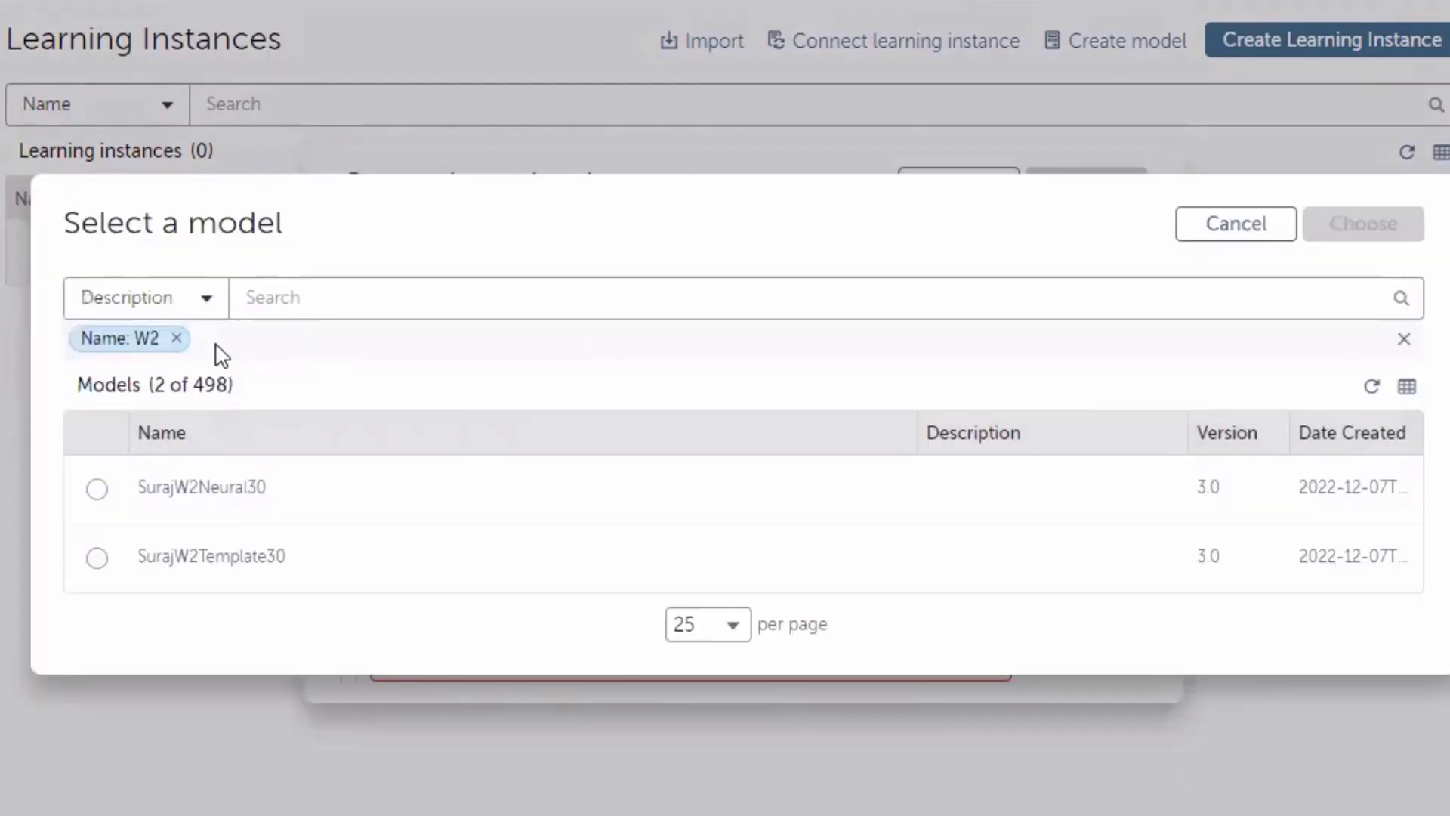
click(174, 333)
click(332, 144)
text(W2)
key(Return)
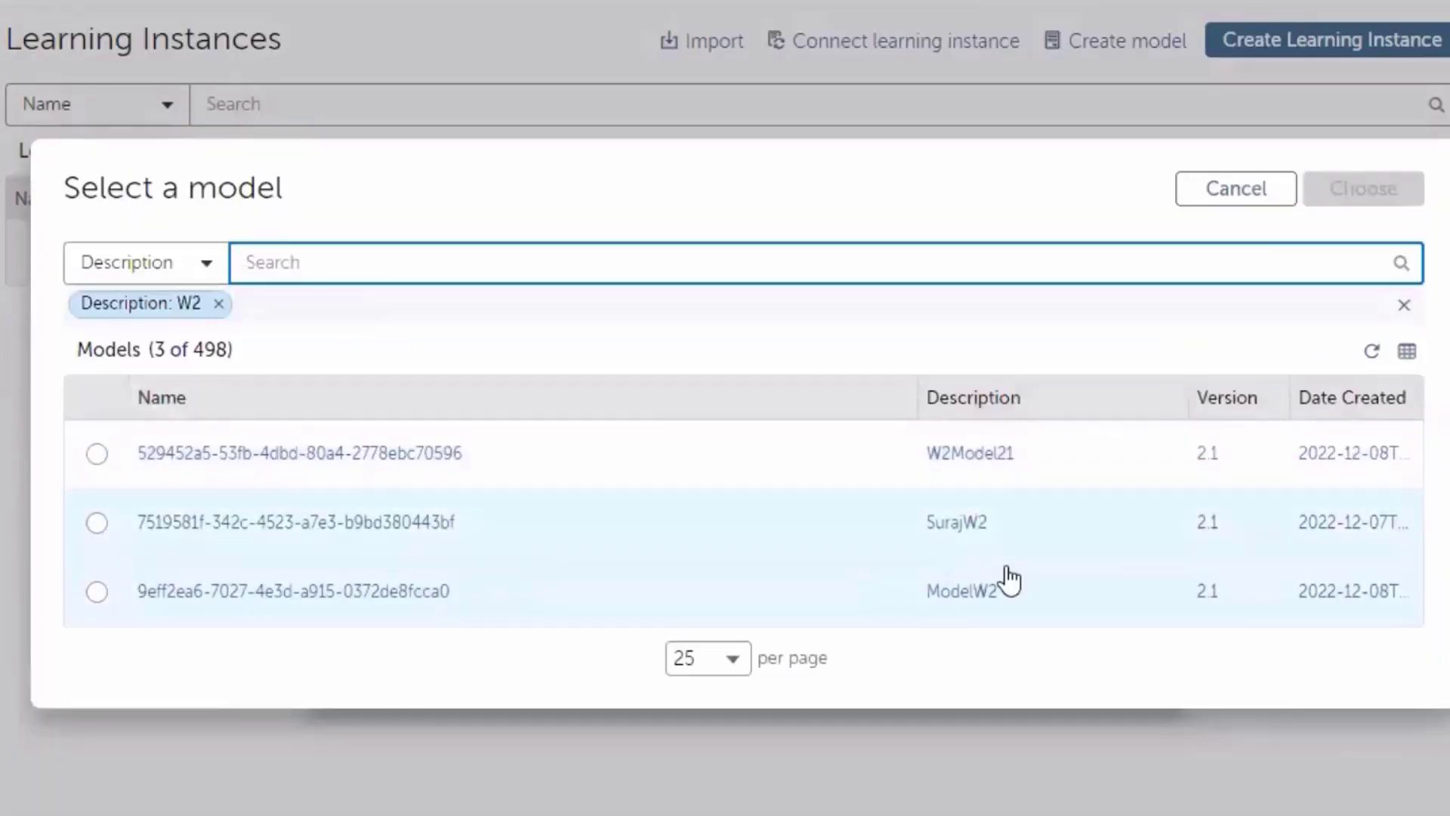
click(96, 592)
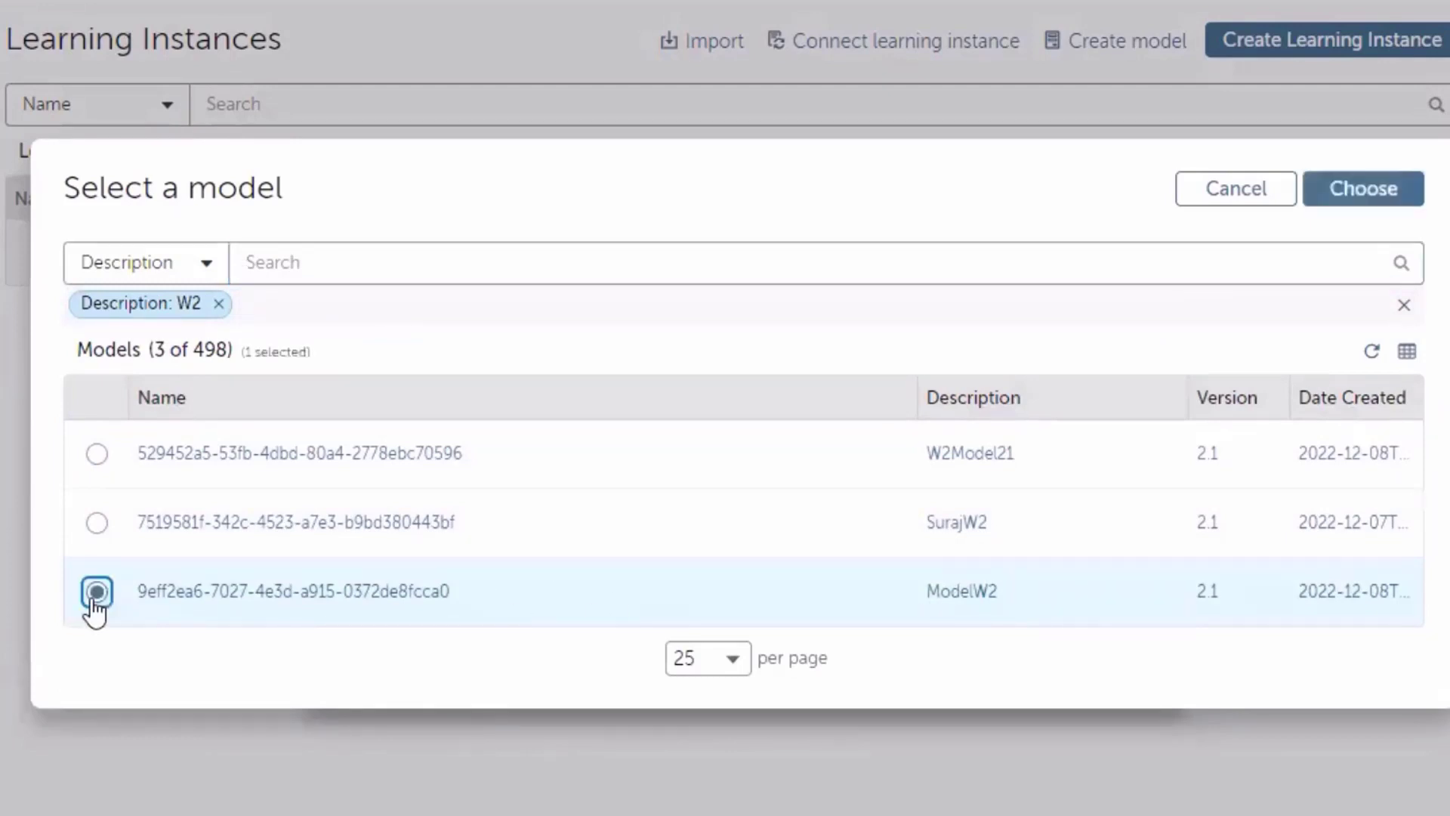
click(1363, 188)
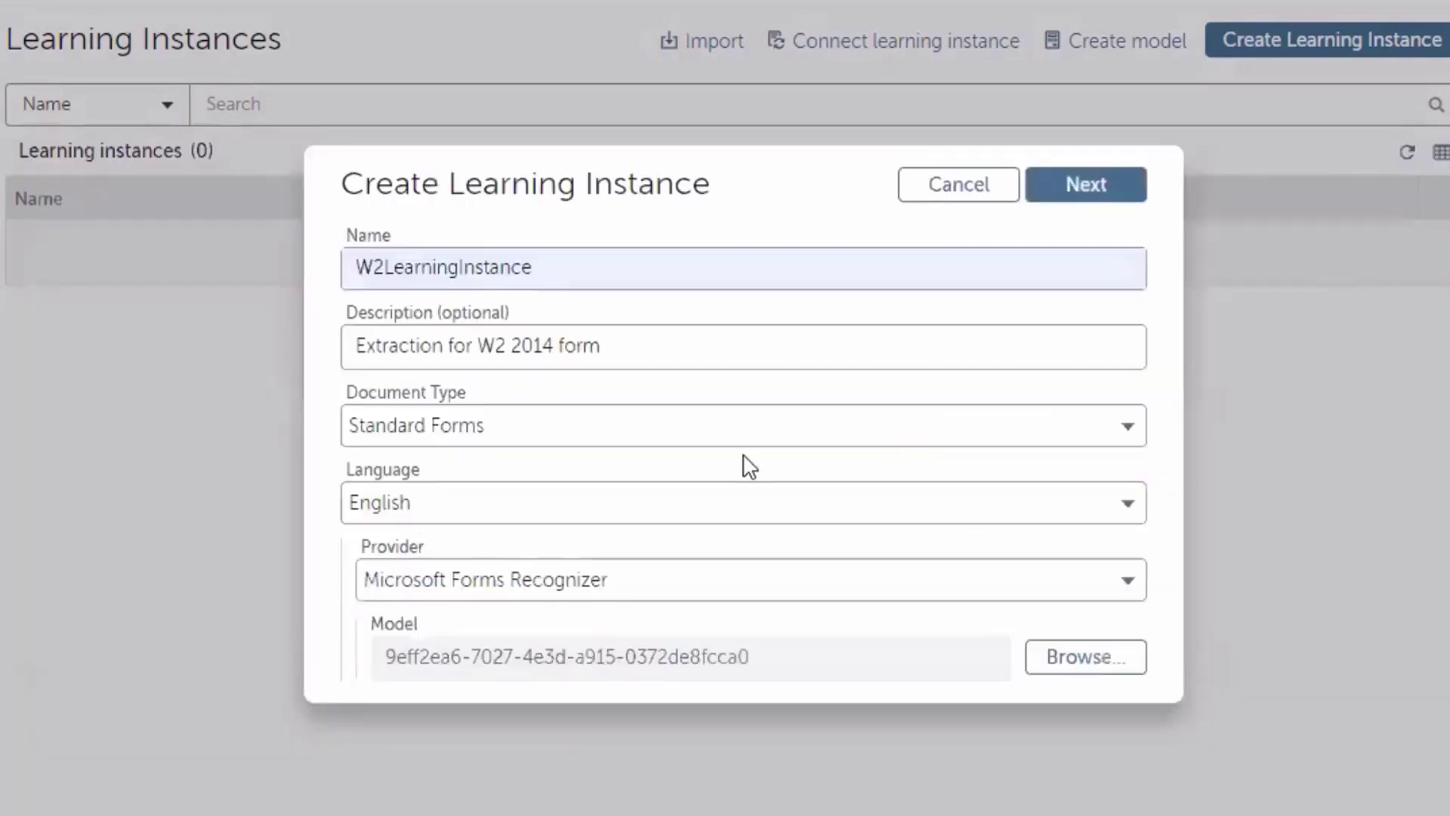
click(1091, 188)
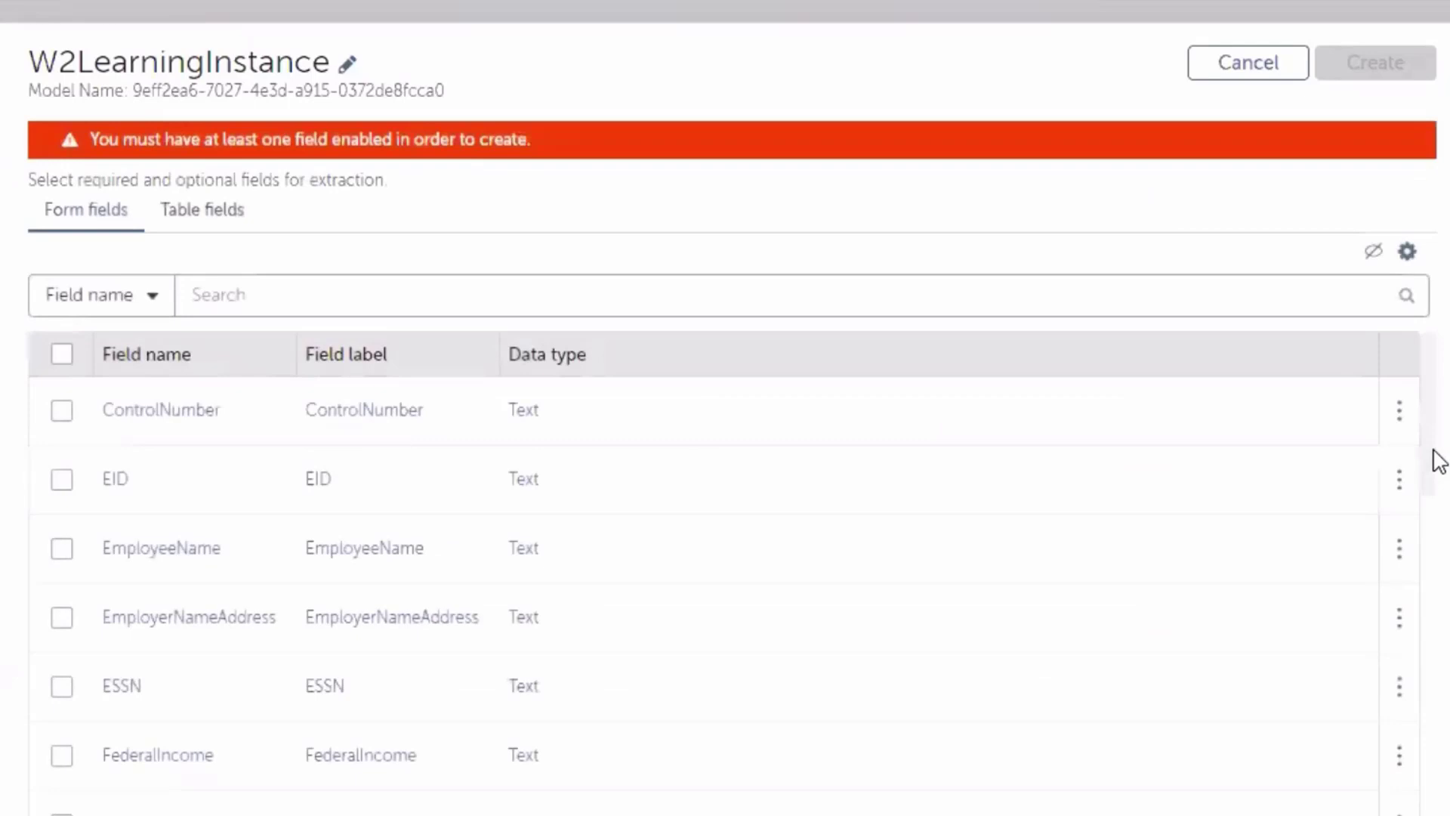
- Enable all form fields and all table fields, then create W2LearningInstance
click(63, 355)
click(198, 159)
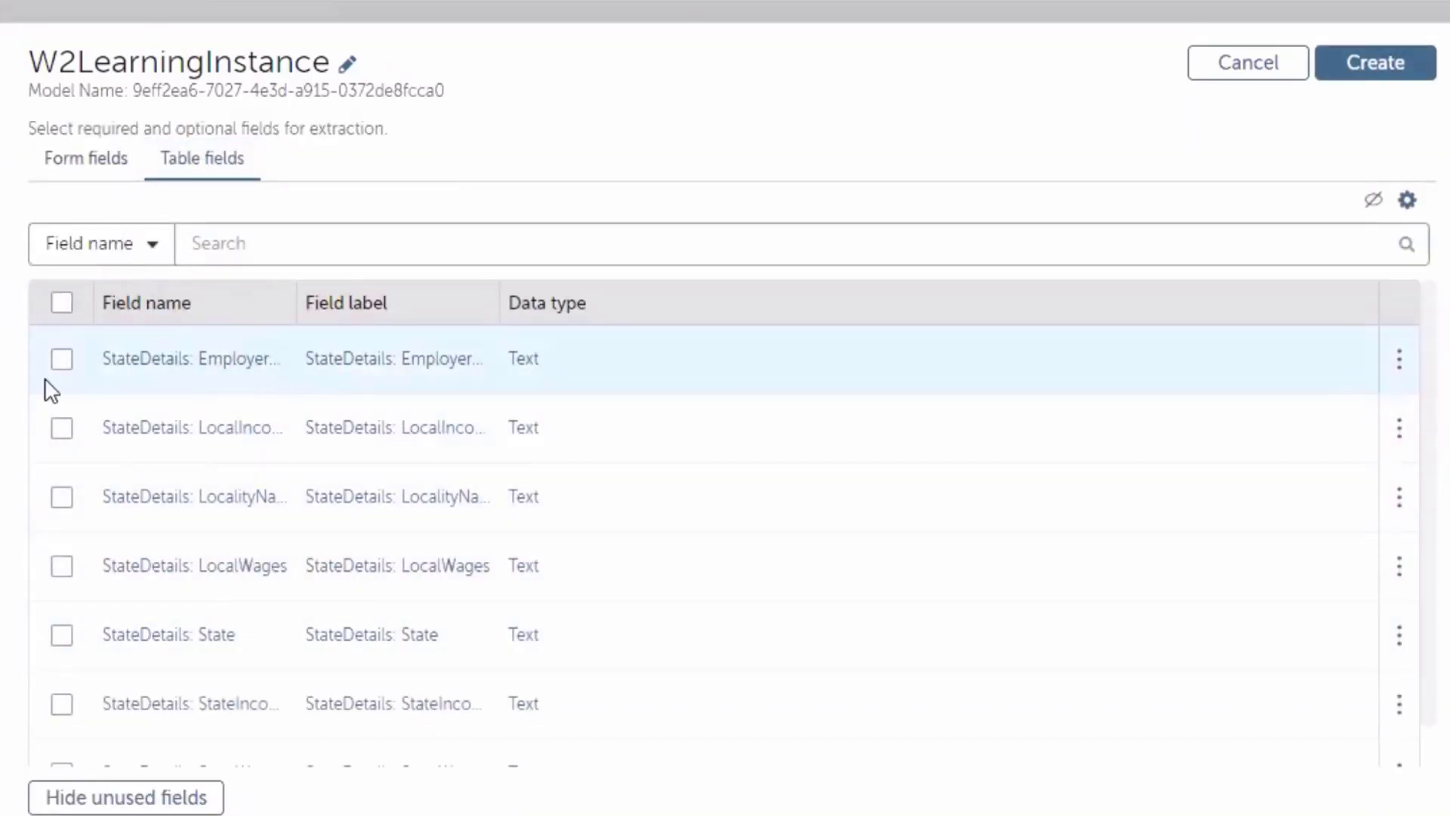
click(61, 303)
click(1374, 63)
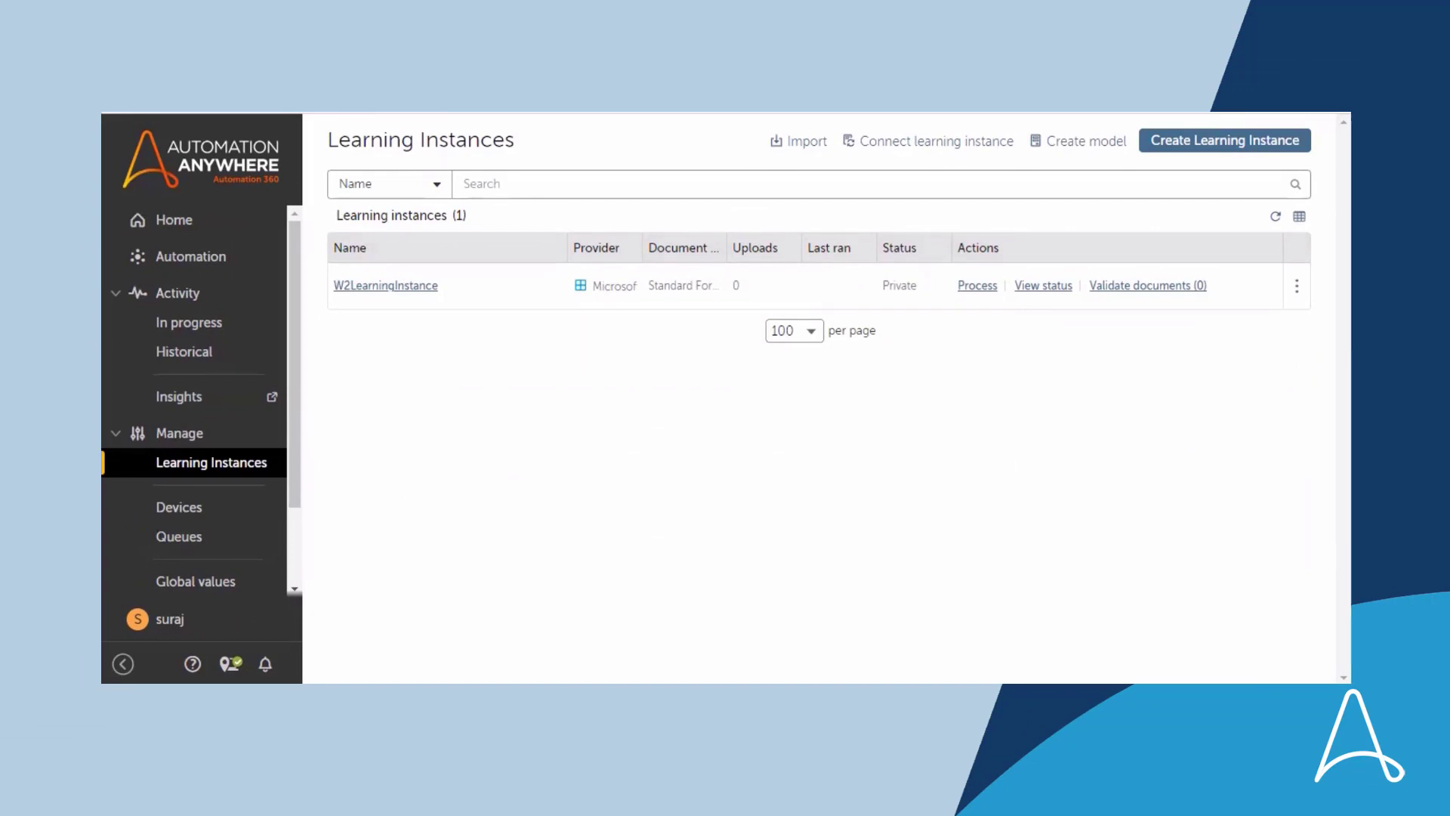
- Process the W-2 PDF with W2LearningInstance, downloading results to C:\Output
click(977, 286)
click(1068, 381)
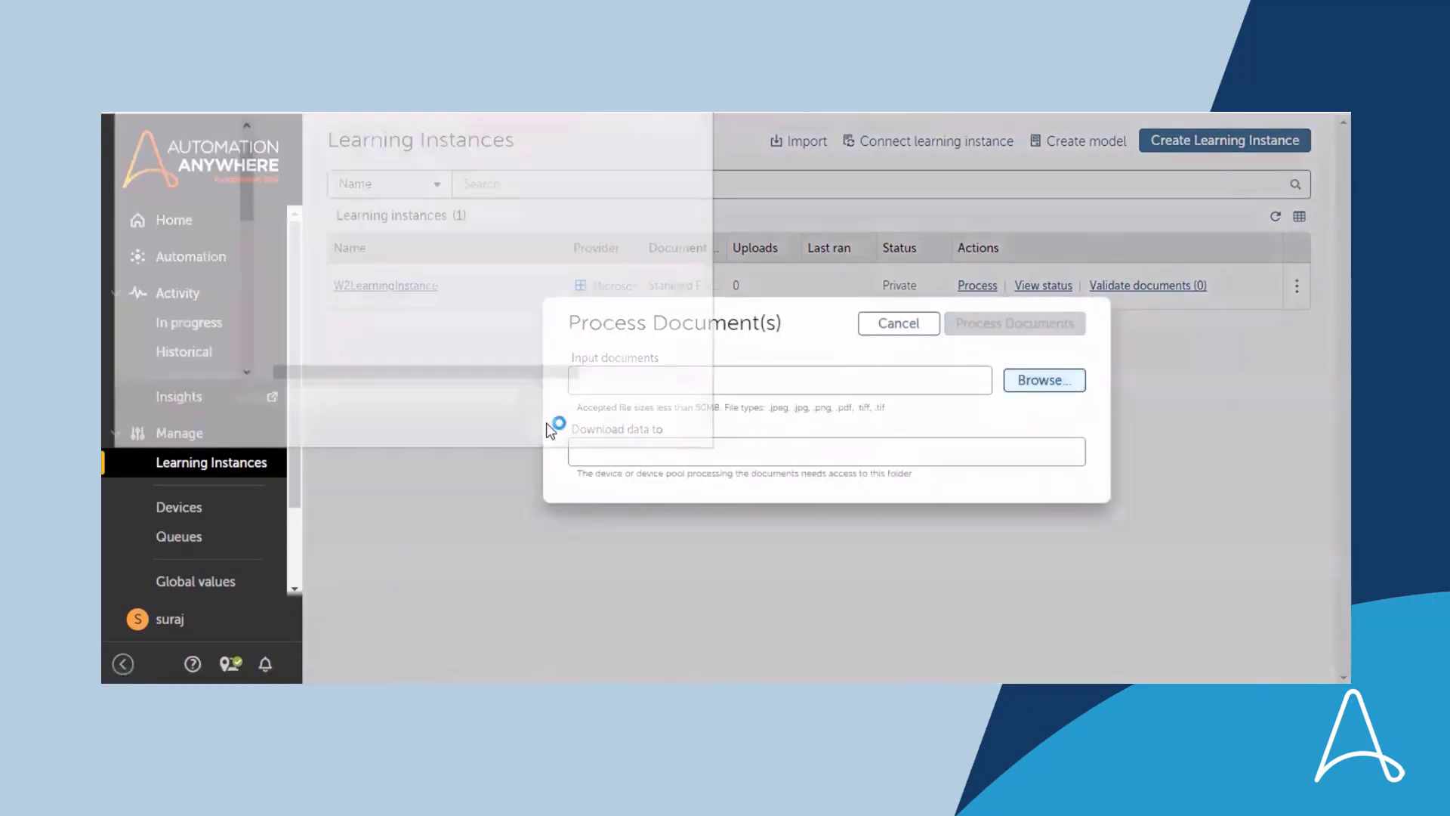
click(302, 149)
click(567, 427)
click(573, 452)
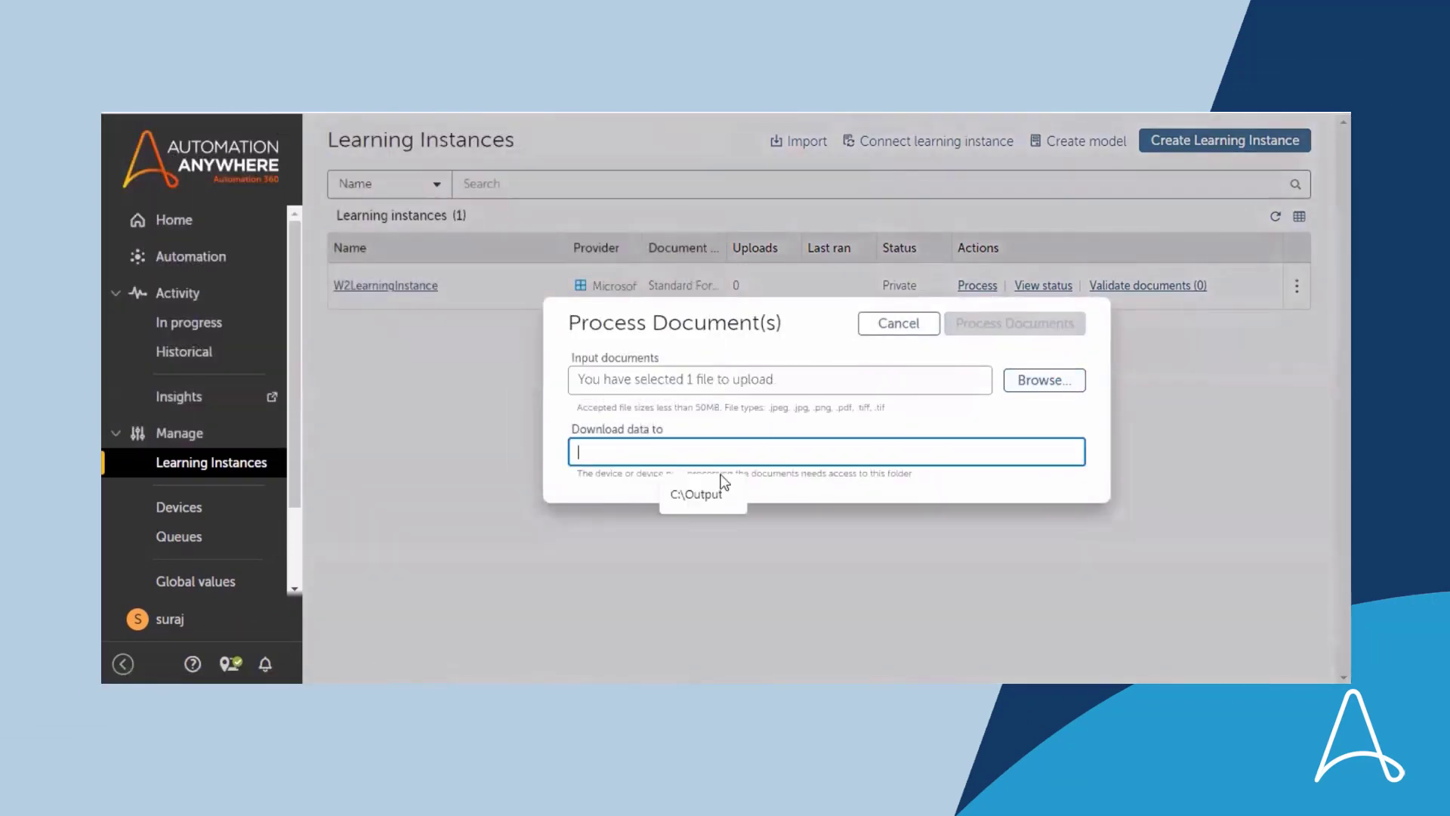
click(702, 495)
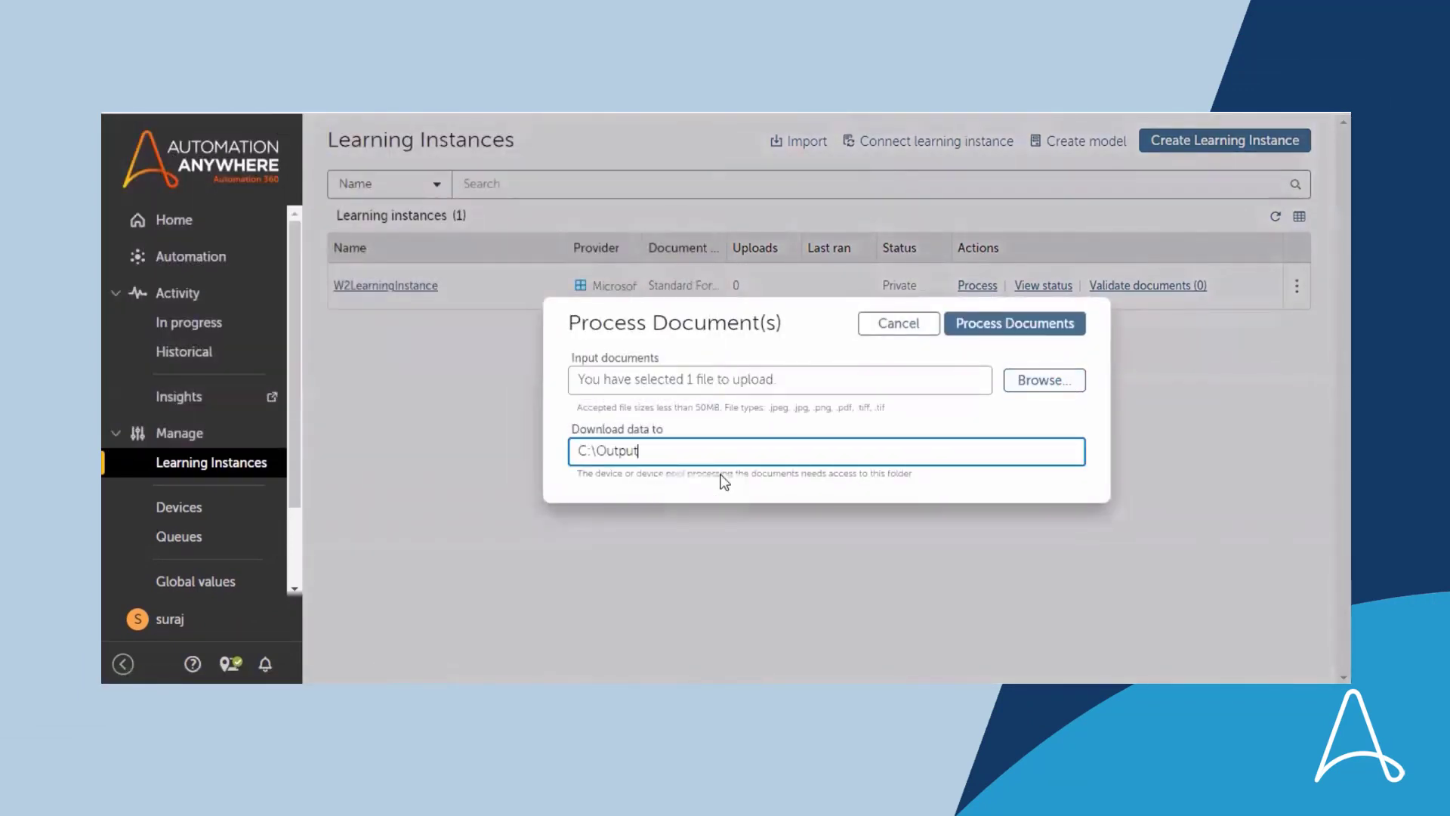
click(1036, 335)
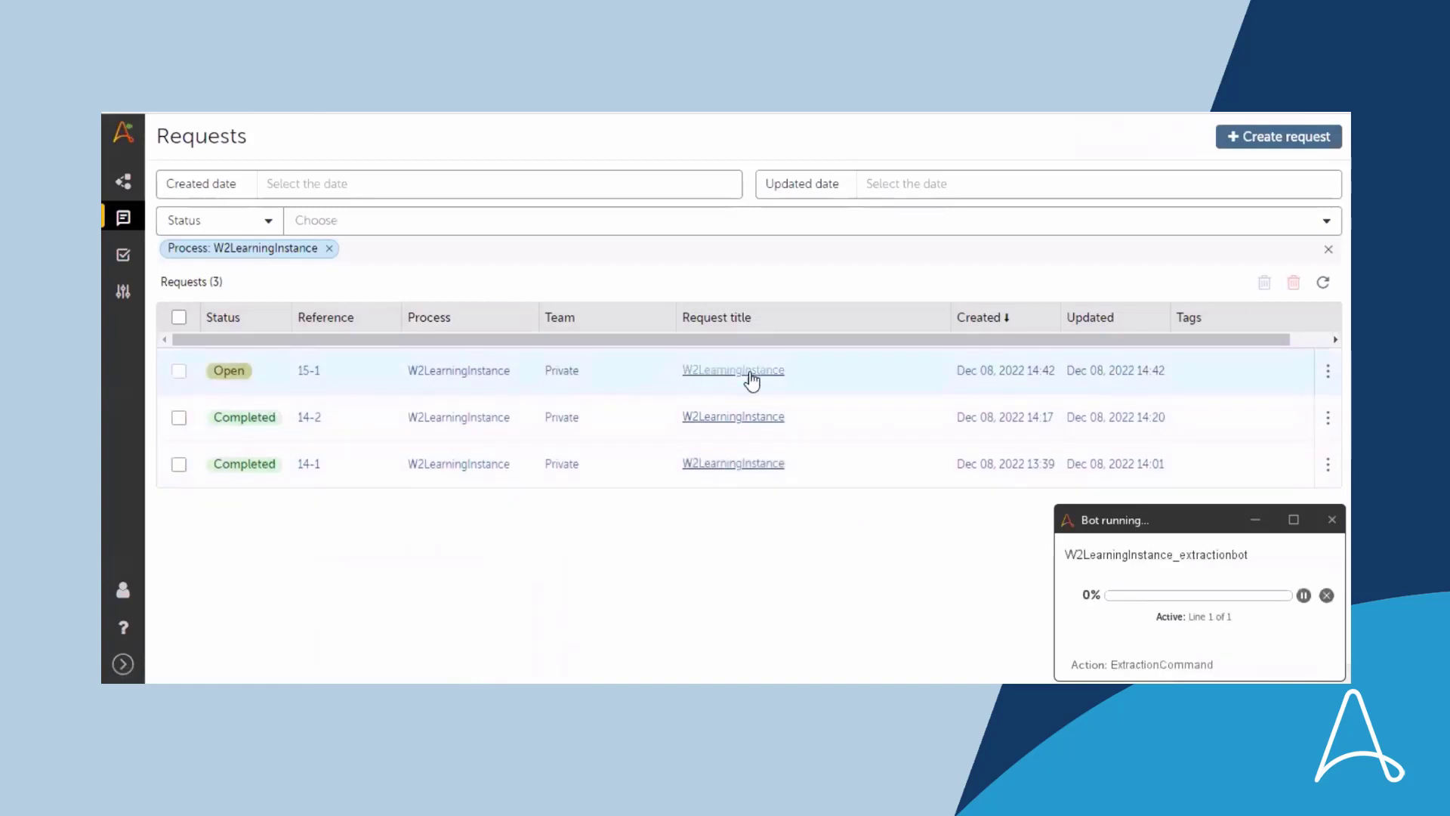
- Track the W2LearningInstance request in AARI until extraction completes, then view the empty C:\Output folder
click(746, 375)
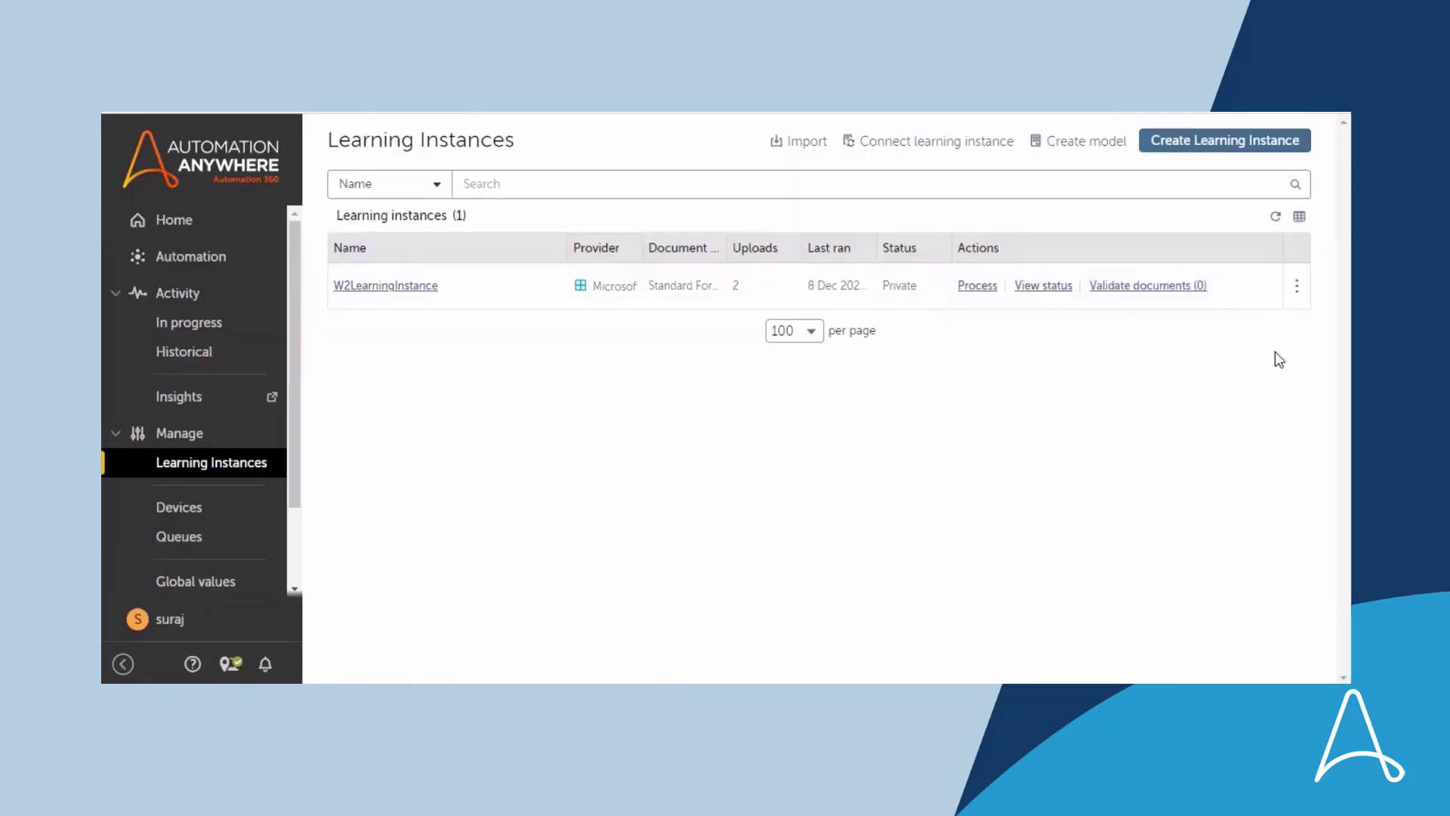
mouse_move(1303, 286)
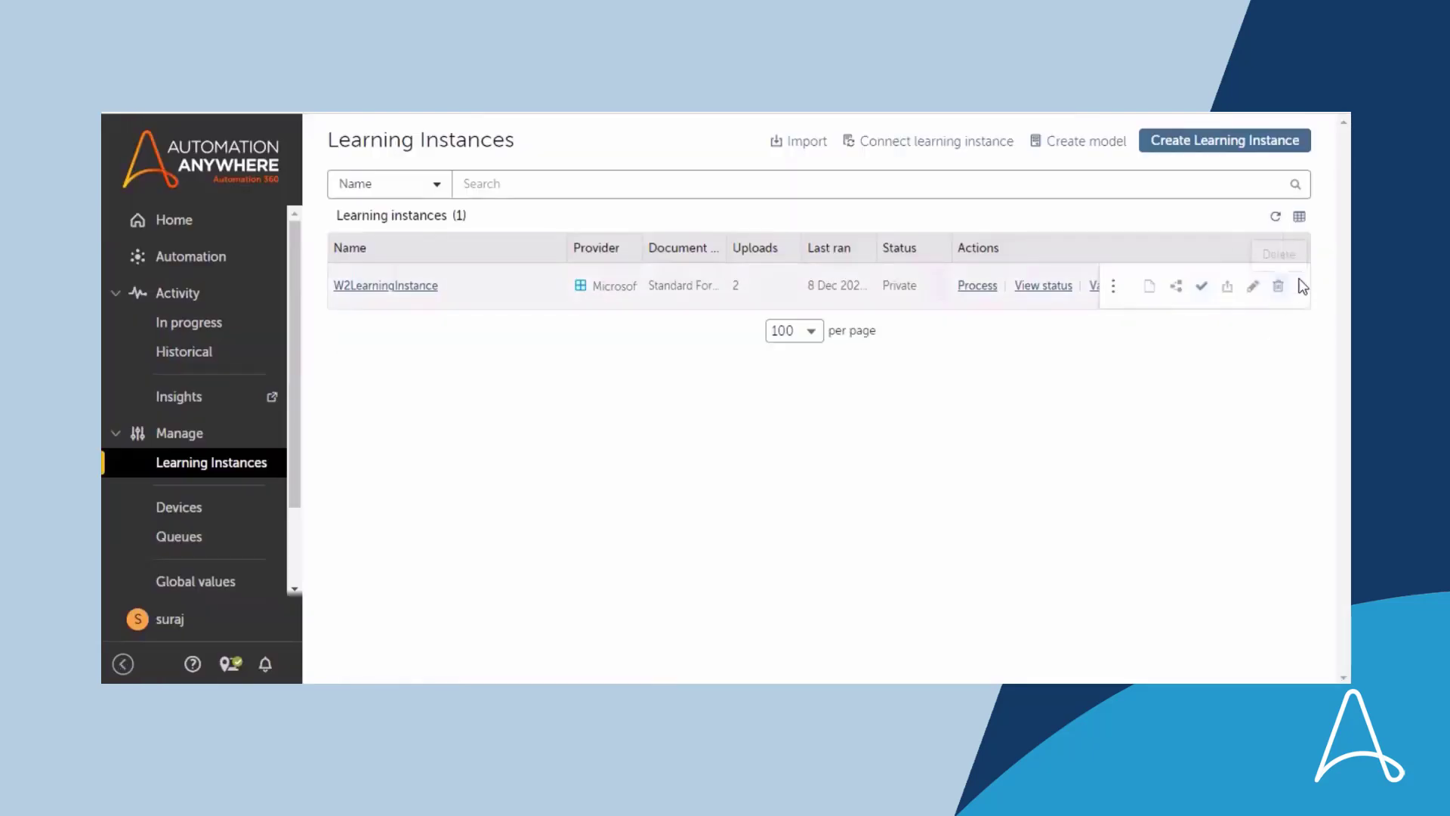
click(1176, 286)
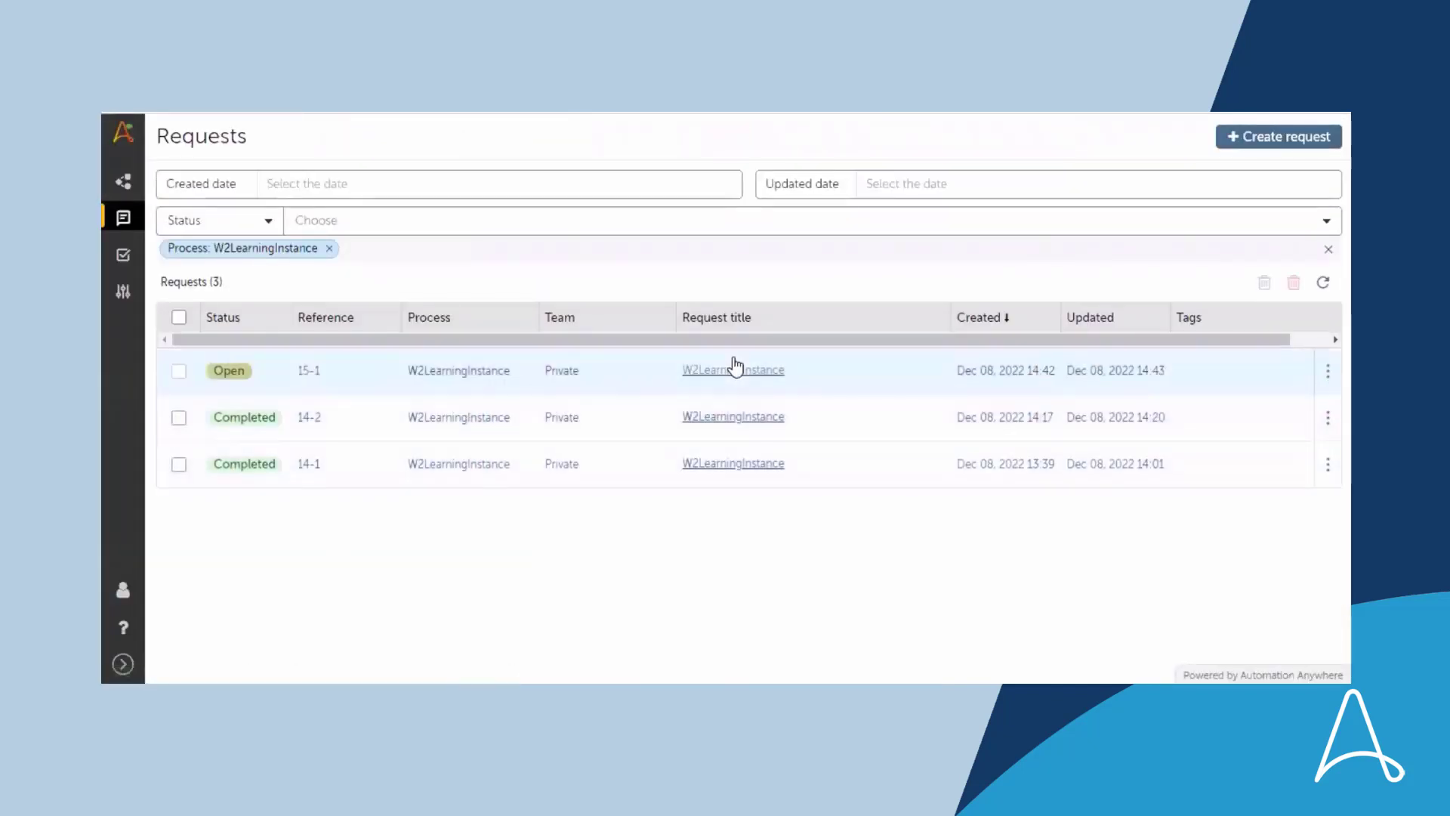
click(736, 370)
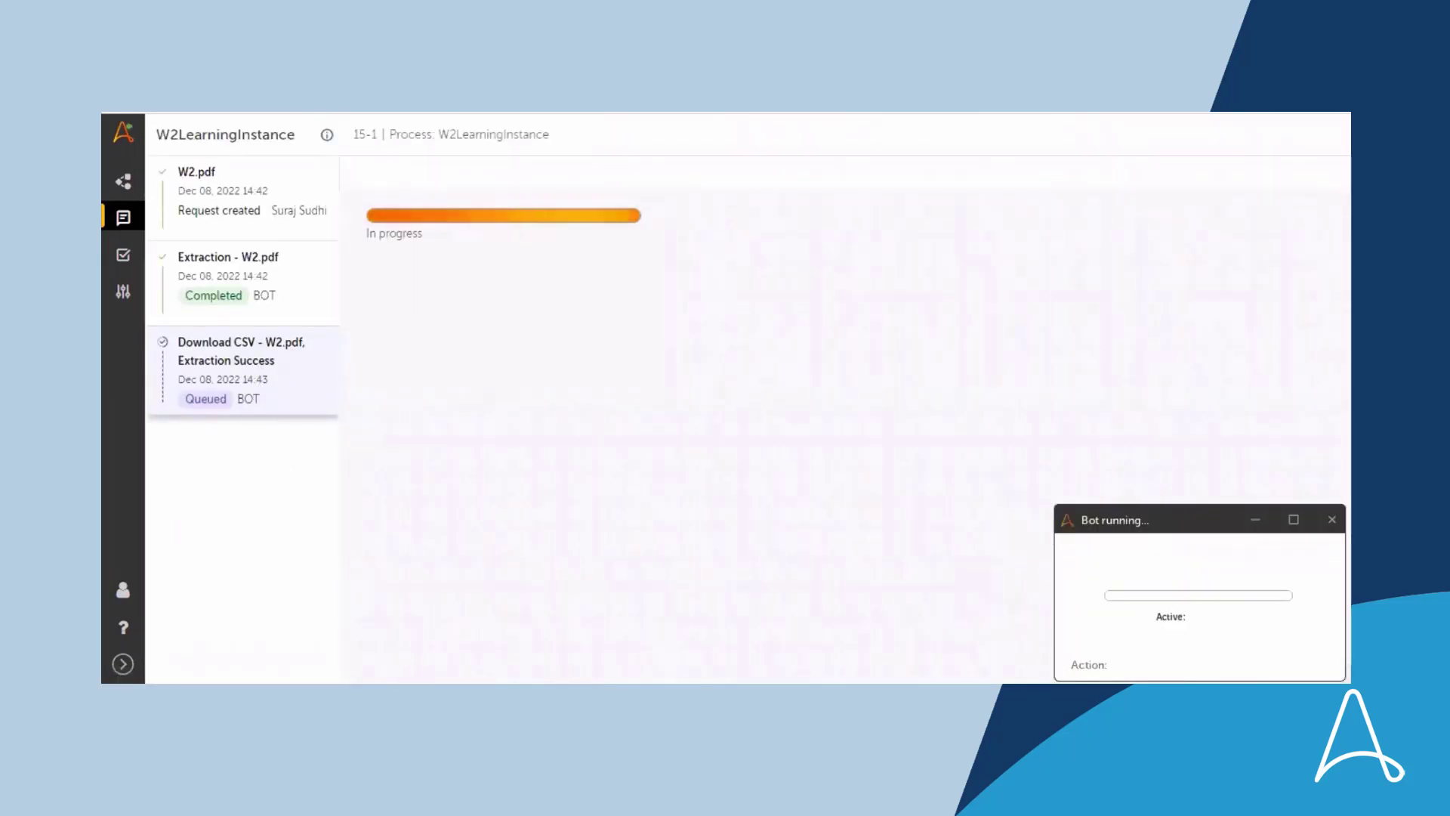
click(528, 646)
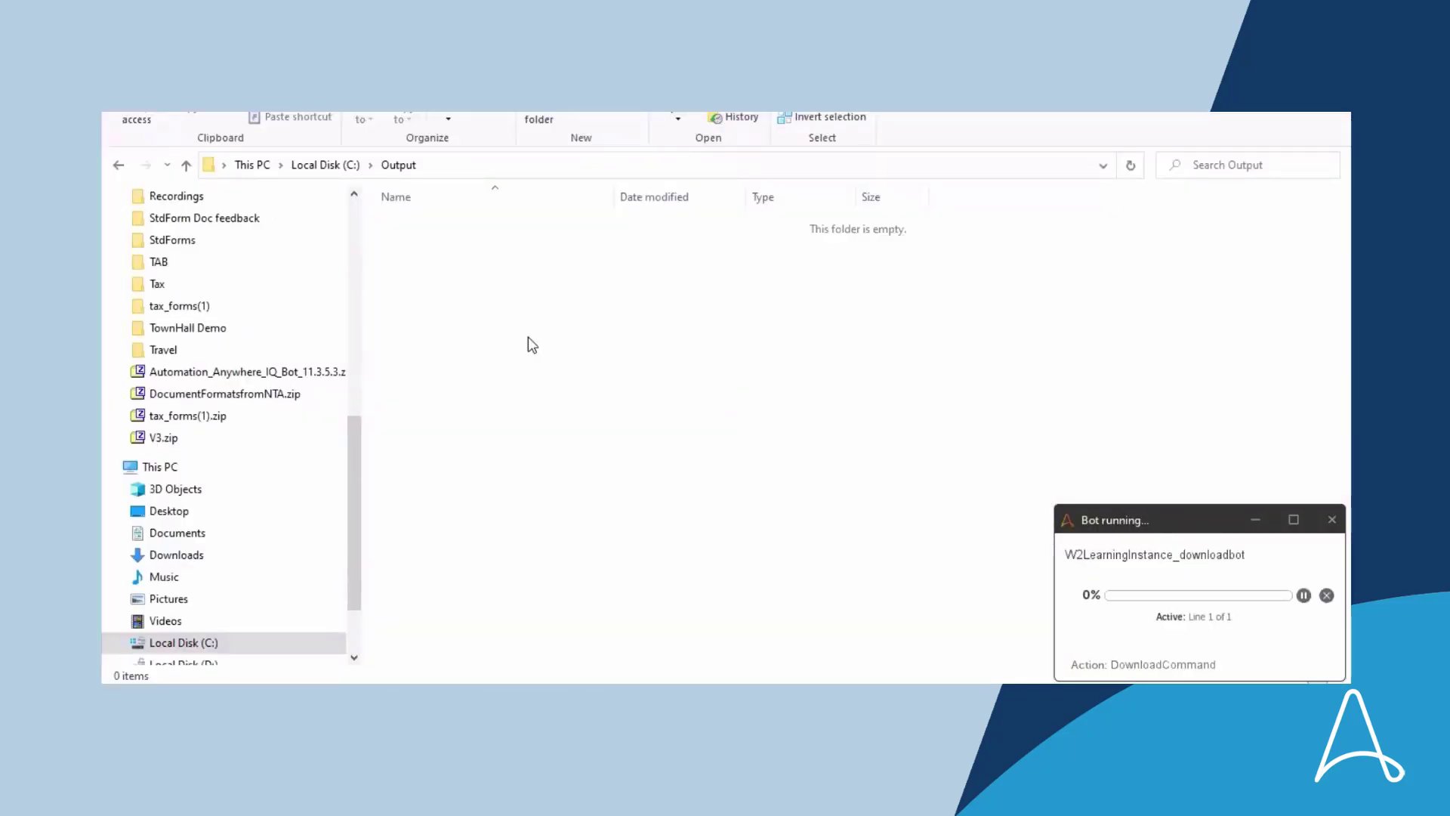
- Open the output CSV in Excel, check ControlNumber A1B2 and row 2 values, and close without saving
double_click(421, 223)
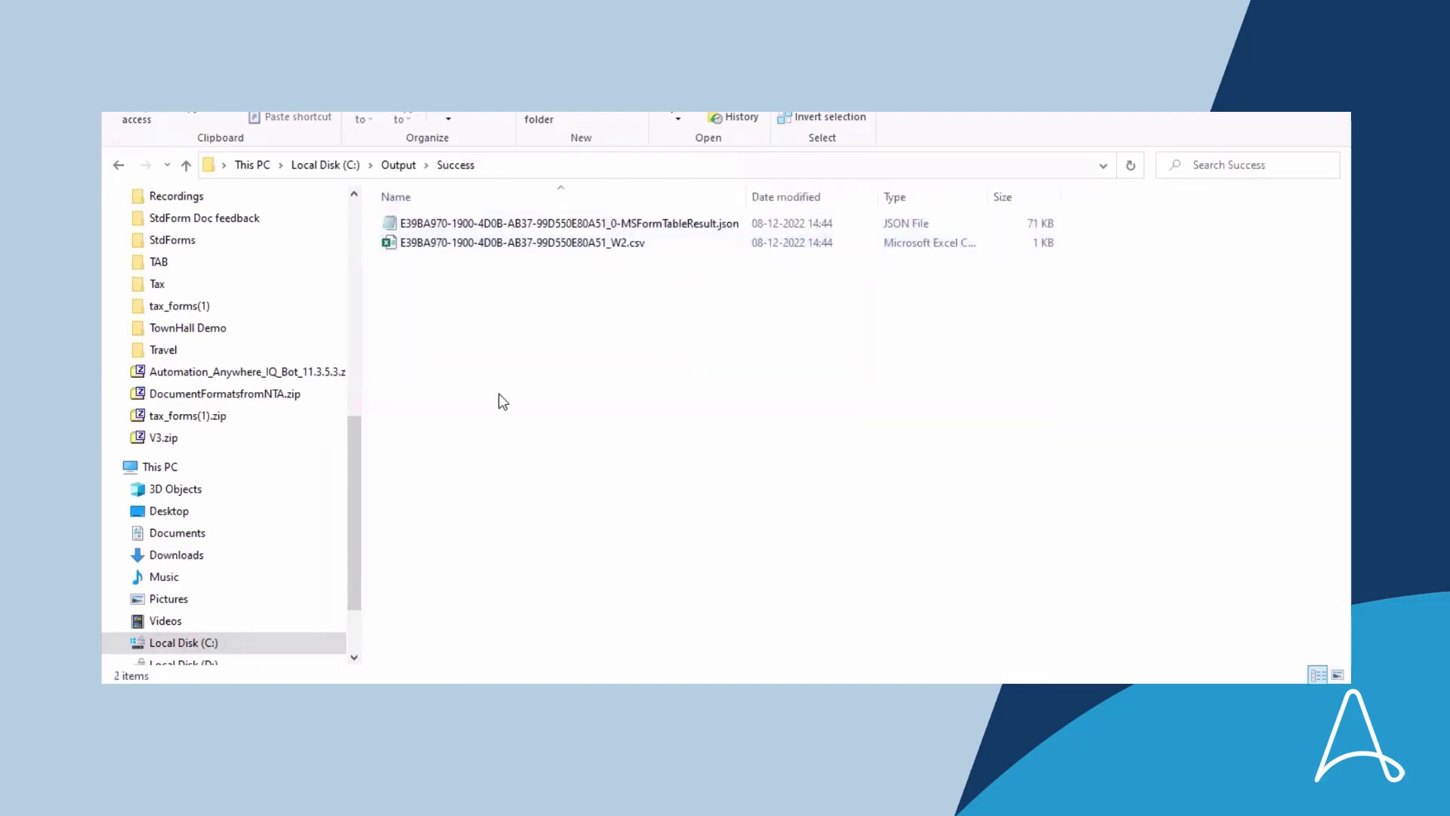
double_click(528, 245)
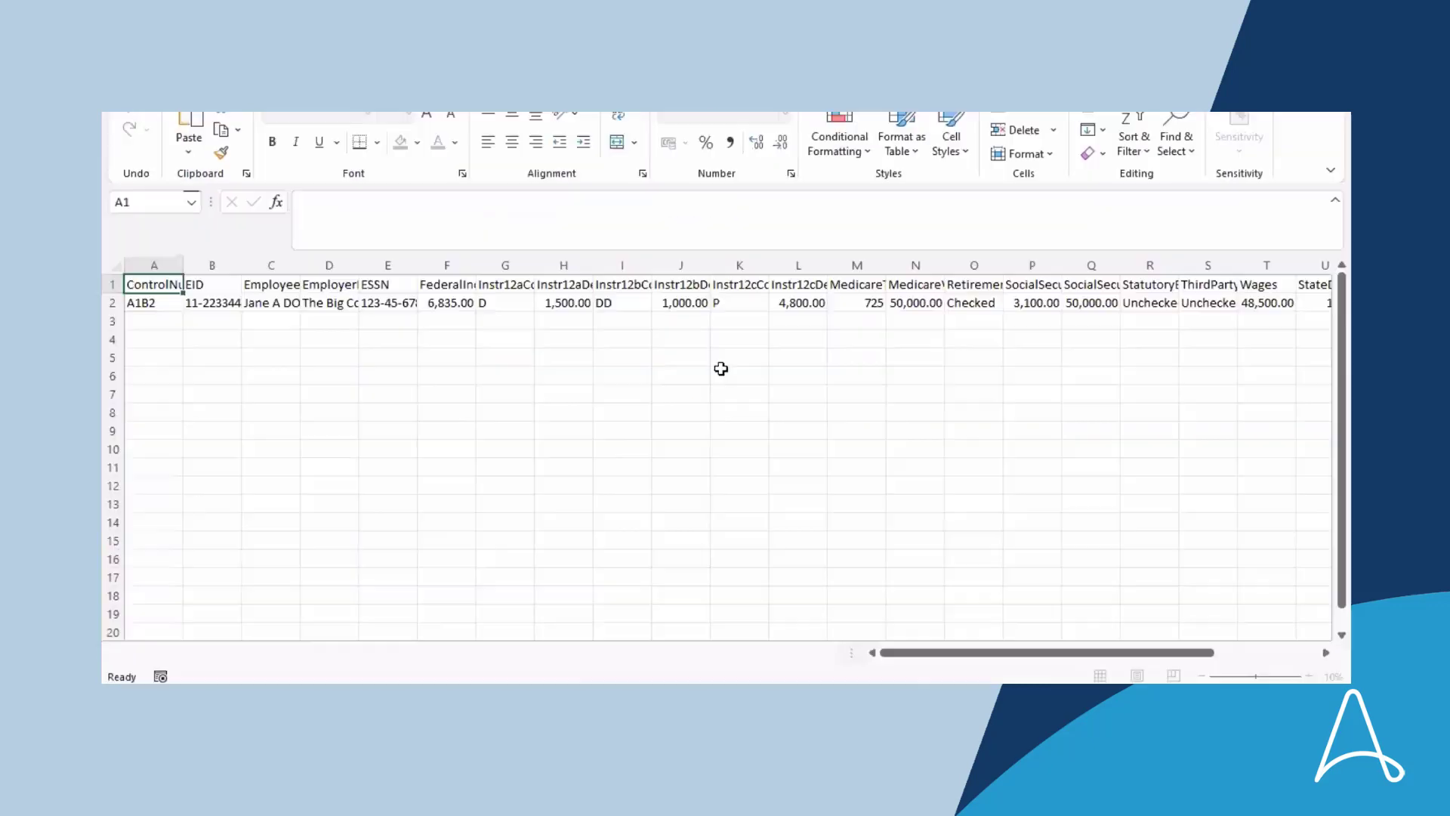
click(155, 303)
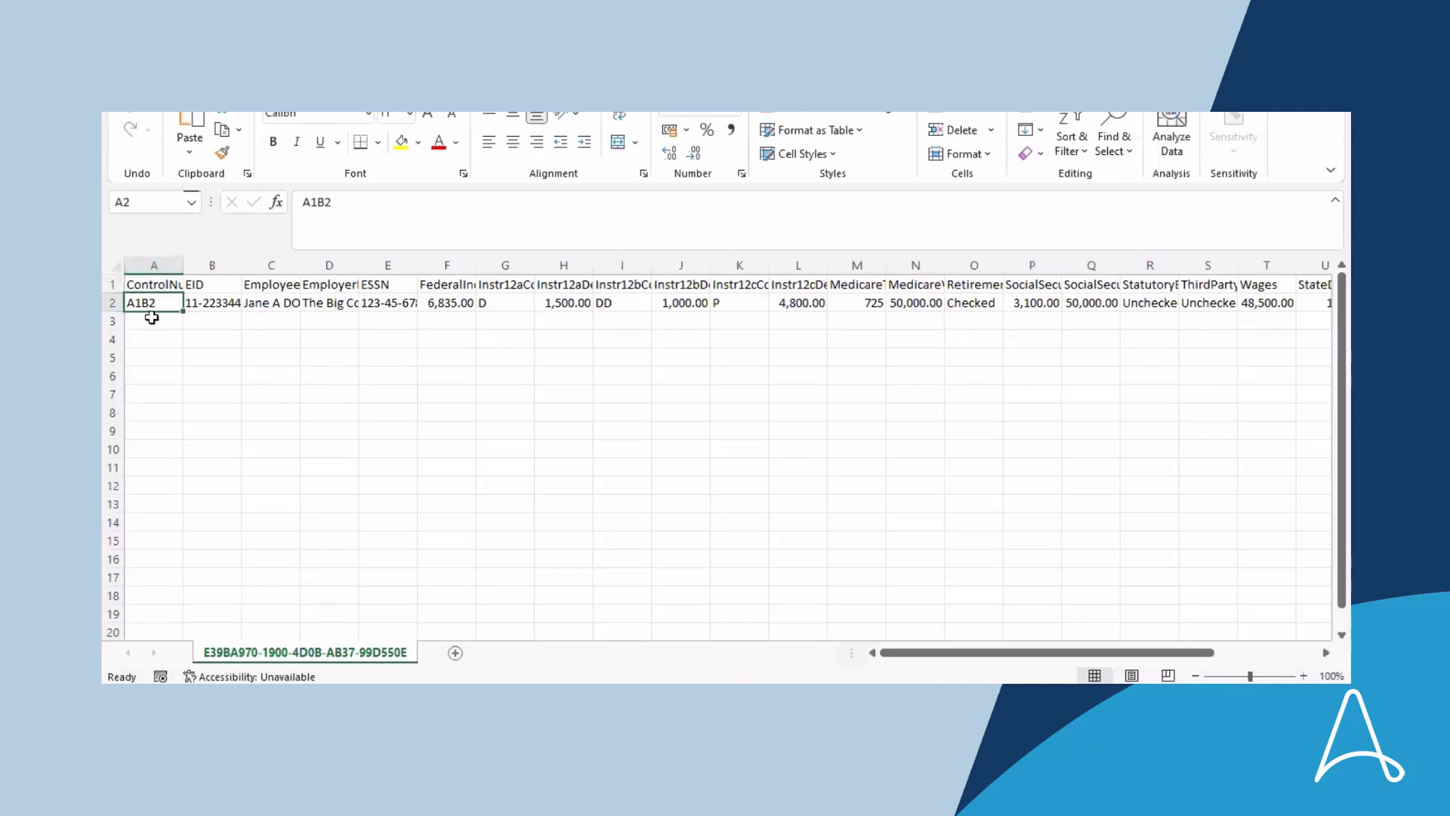
click(221, 310)
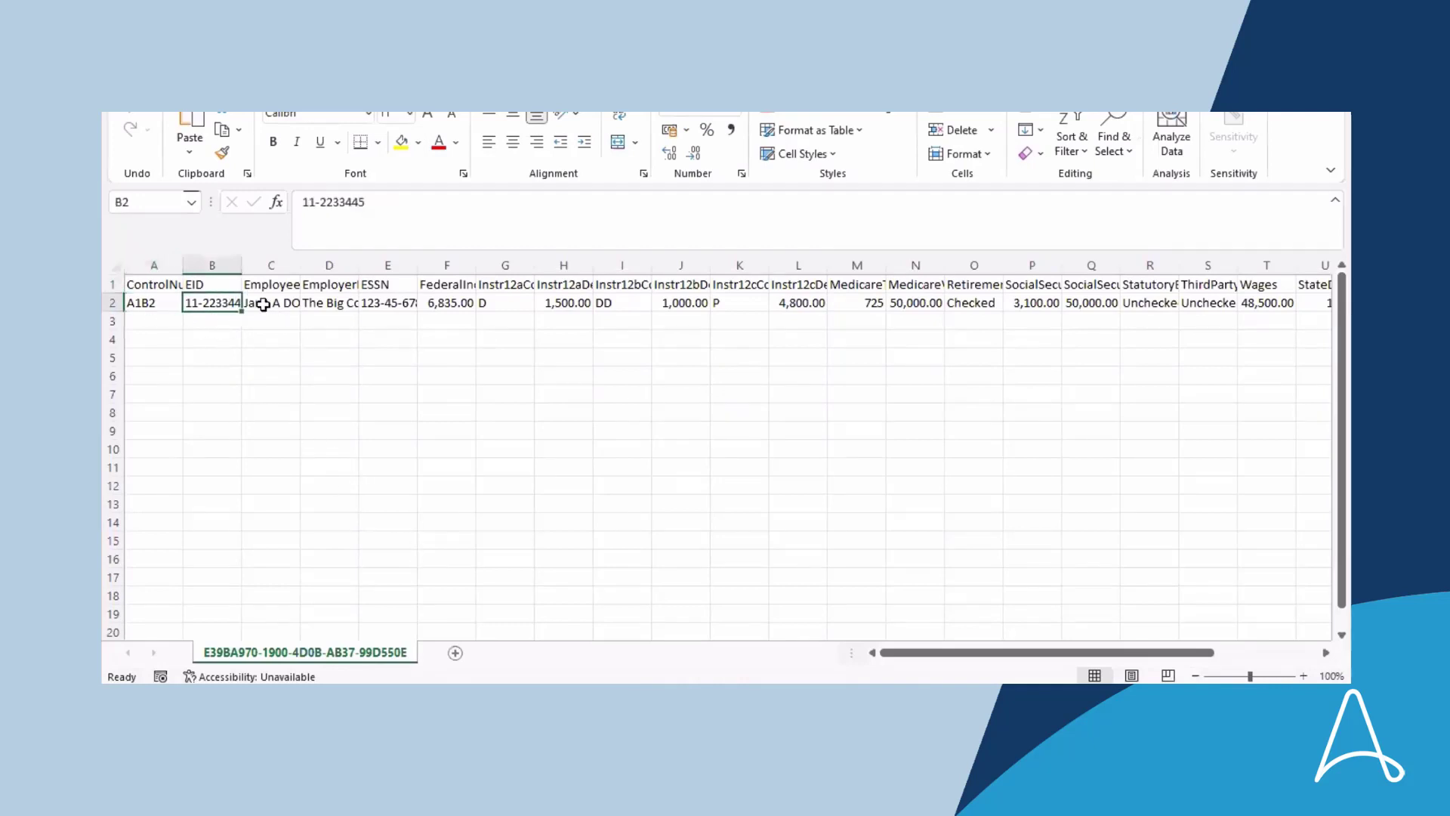
click(260, 305)
drag(303, 265, 427, 268)
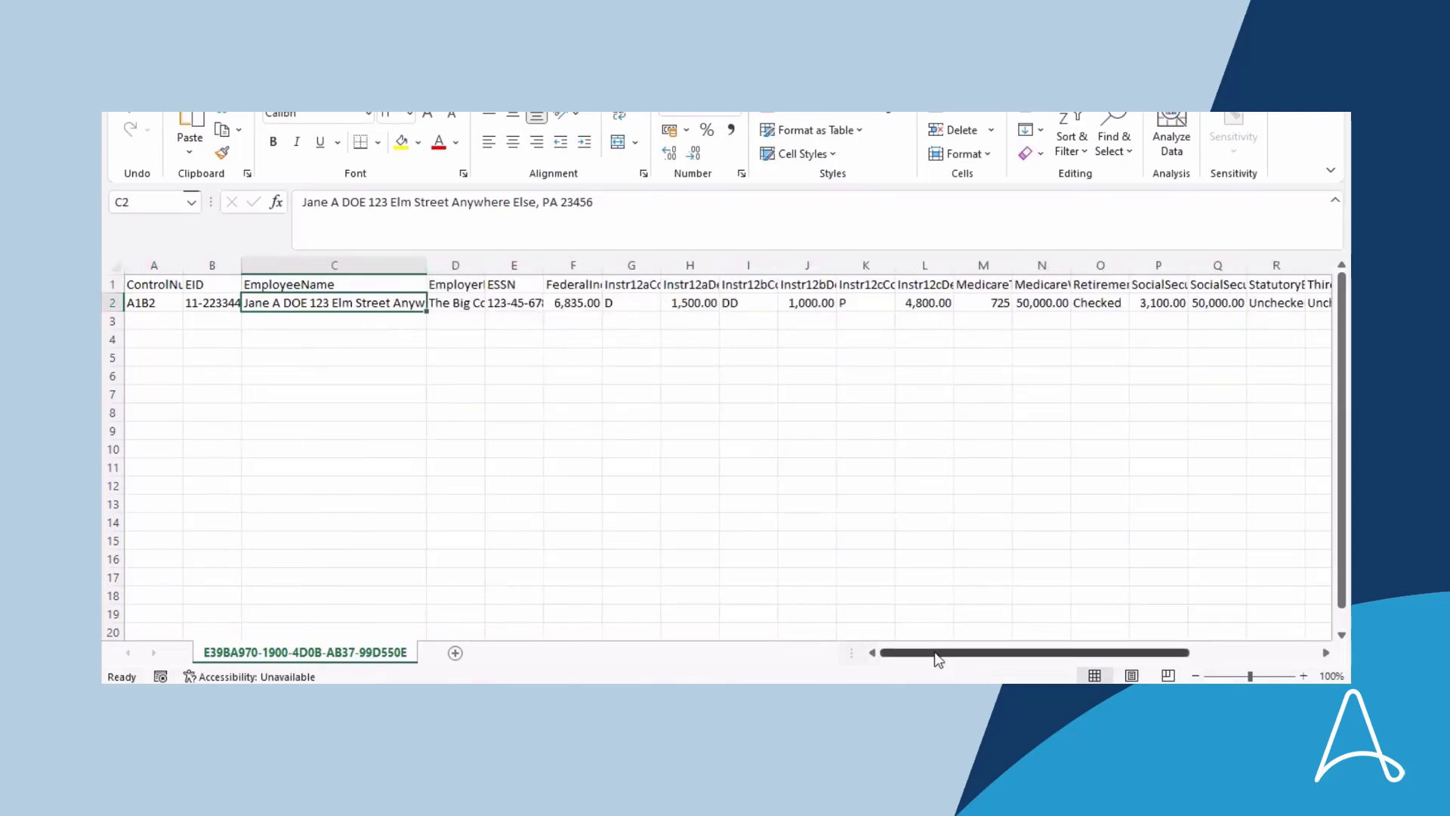
drag(944, 659, 1073, 659)
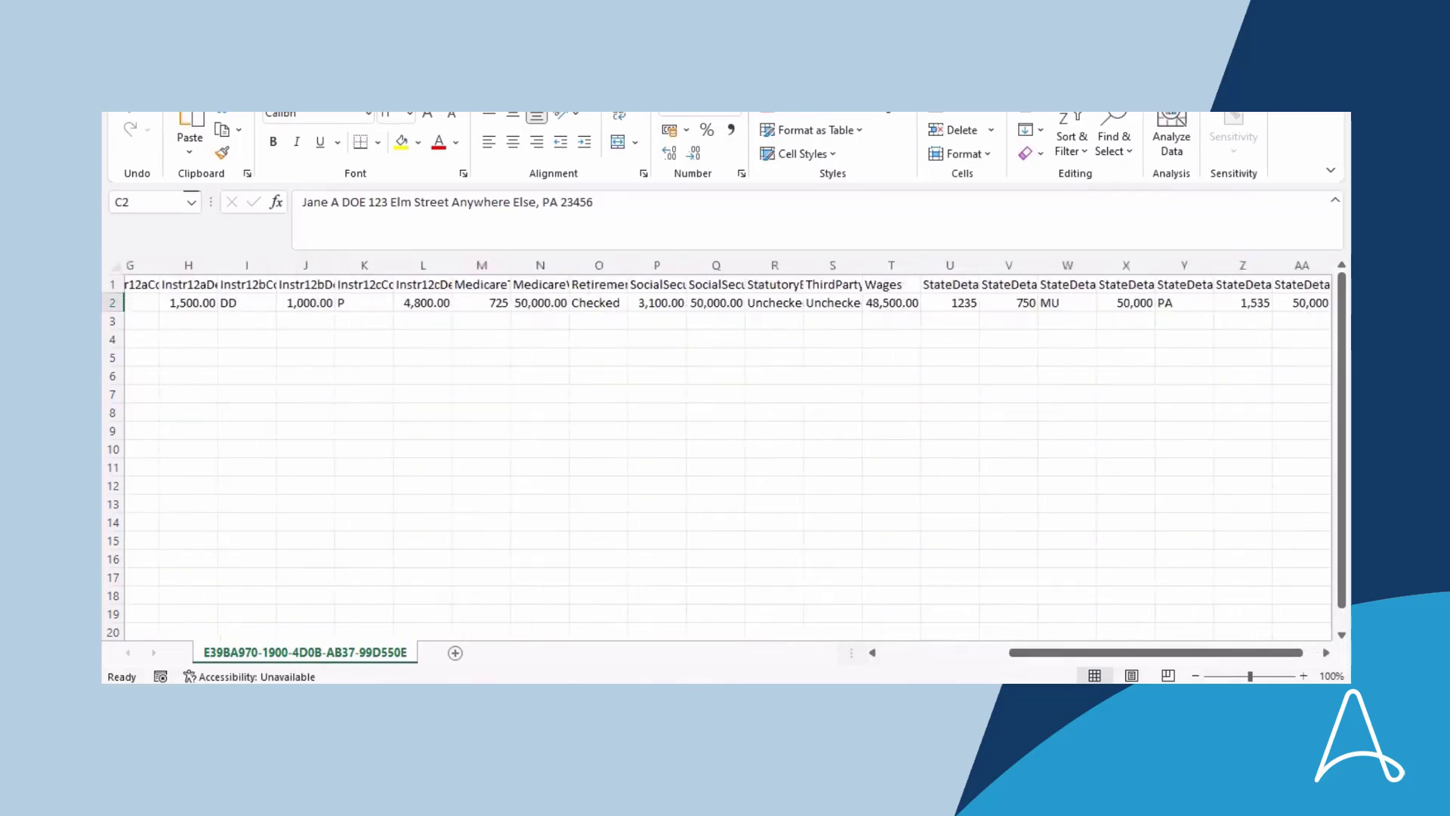
key(ctrl+w)
click(723, 386)
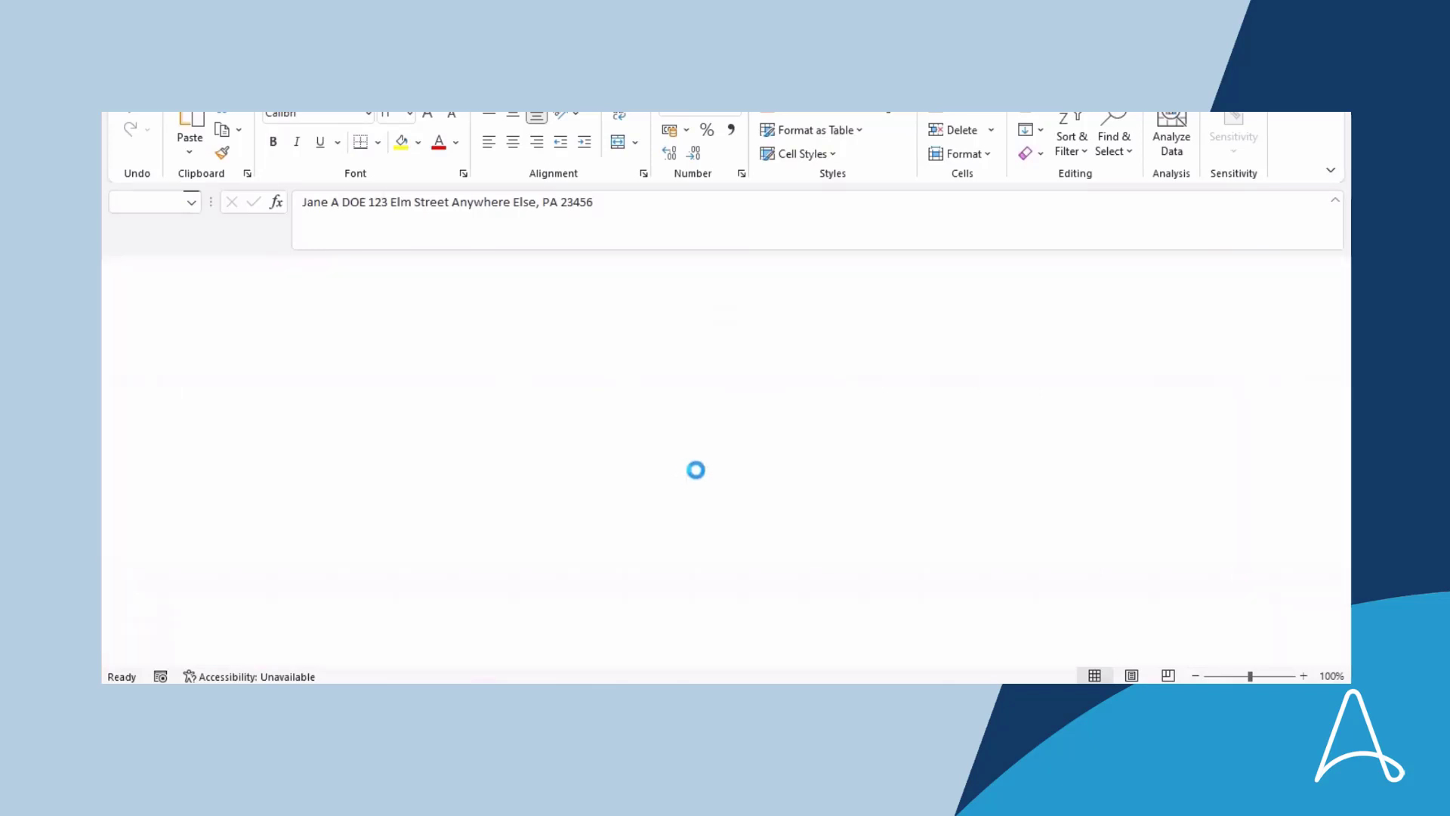
- Delete the Success folder from C:\Output
click(396, 167)
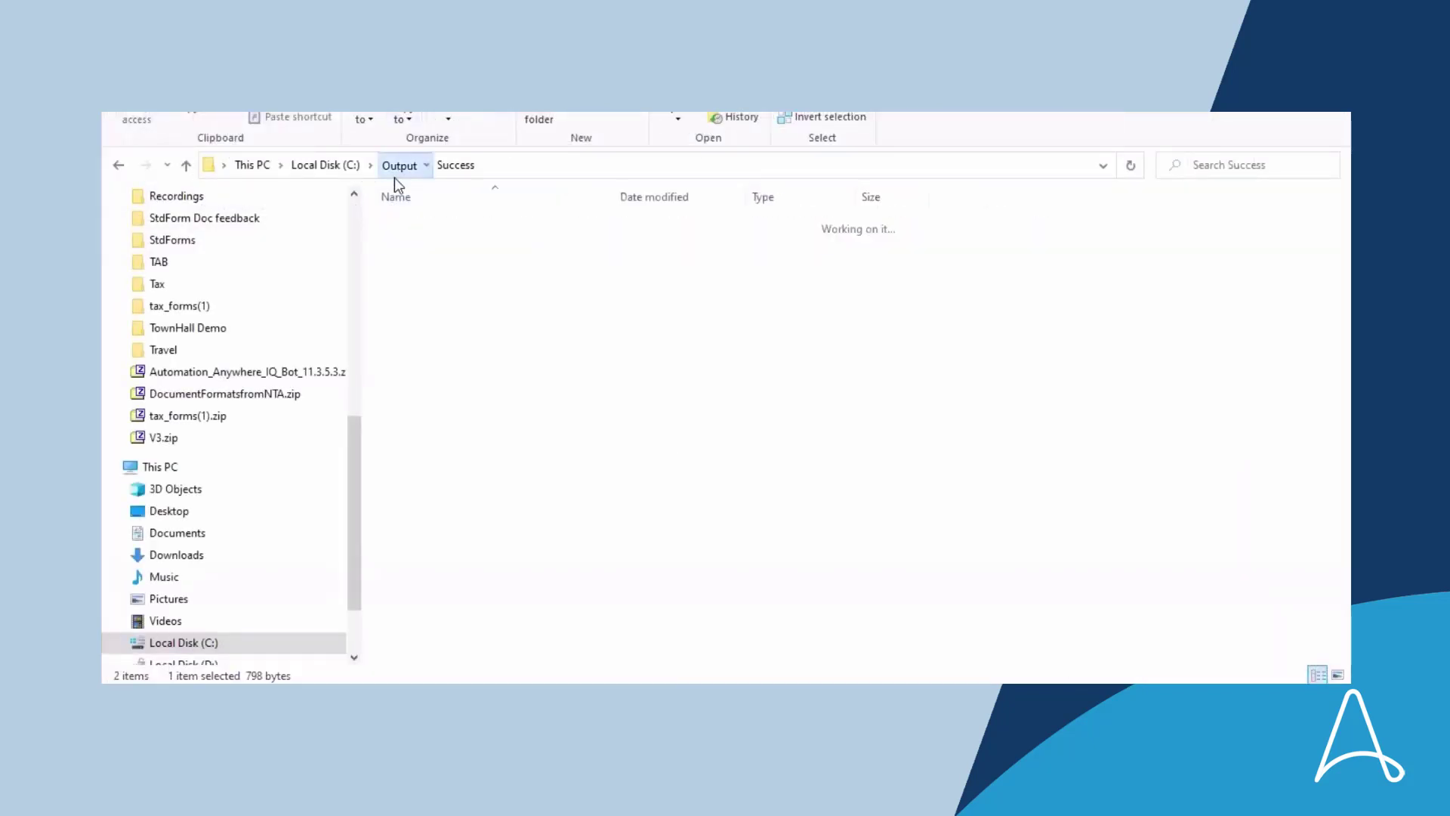
right_click(430, 228)
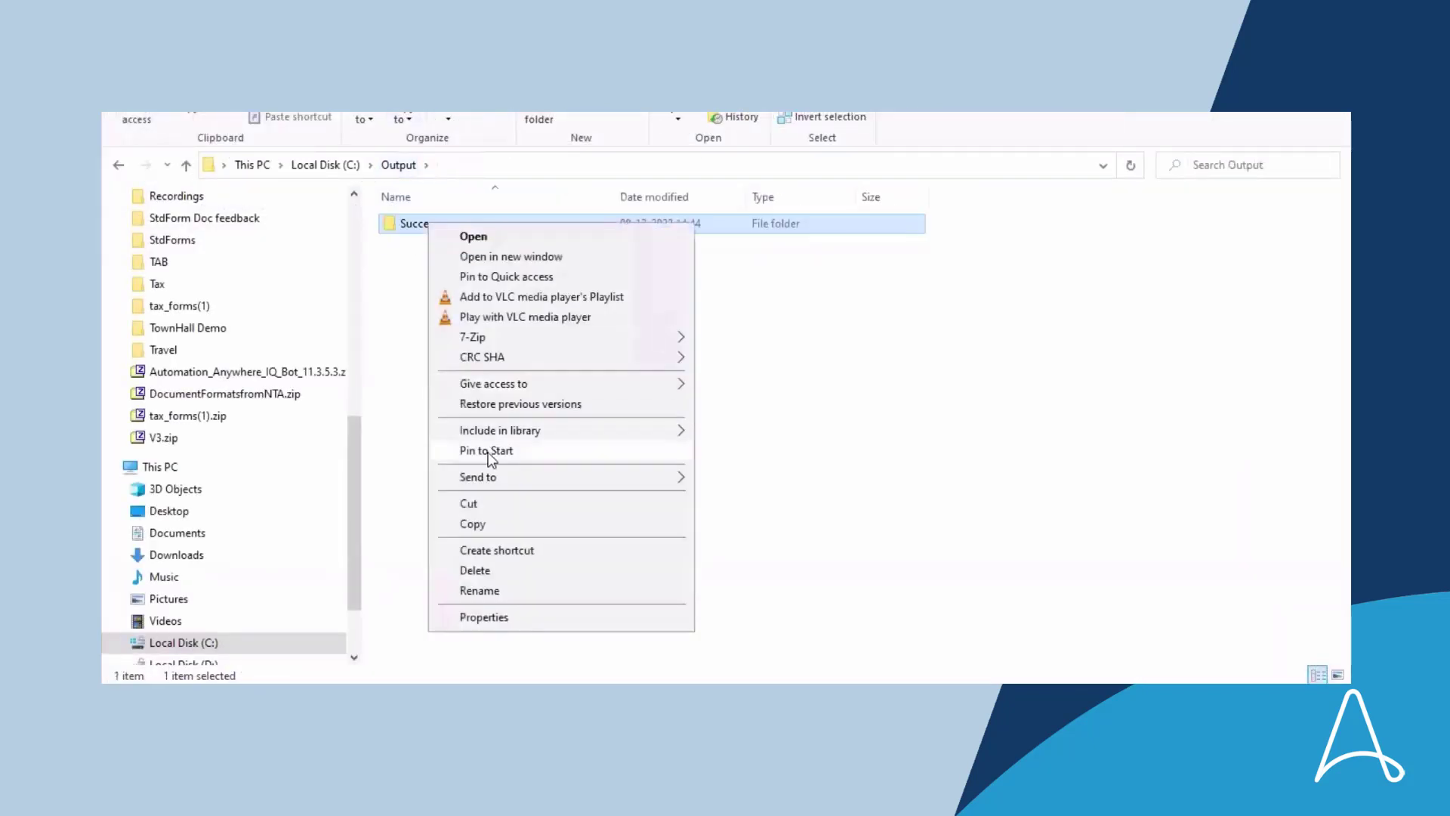
click(487, 570)
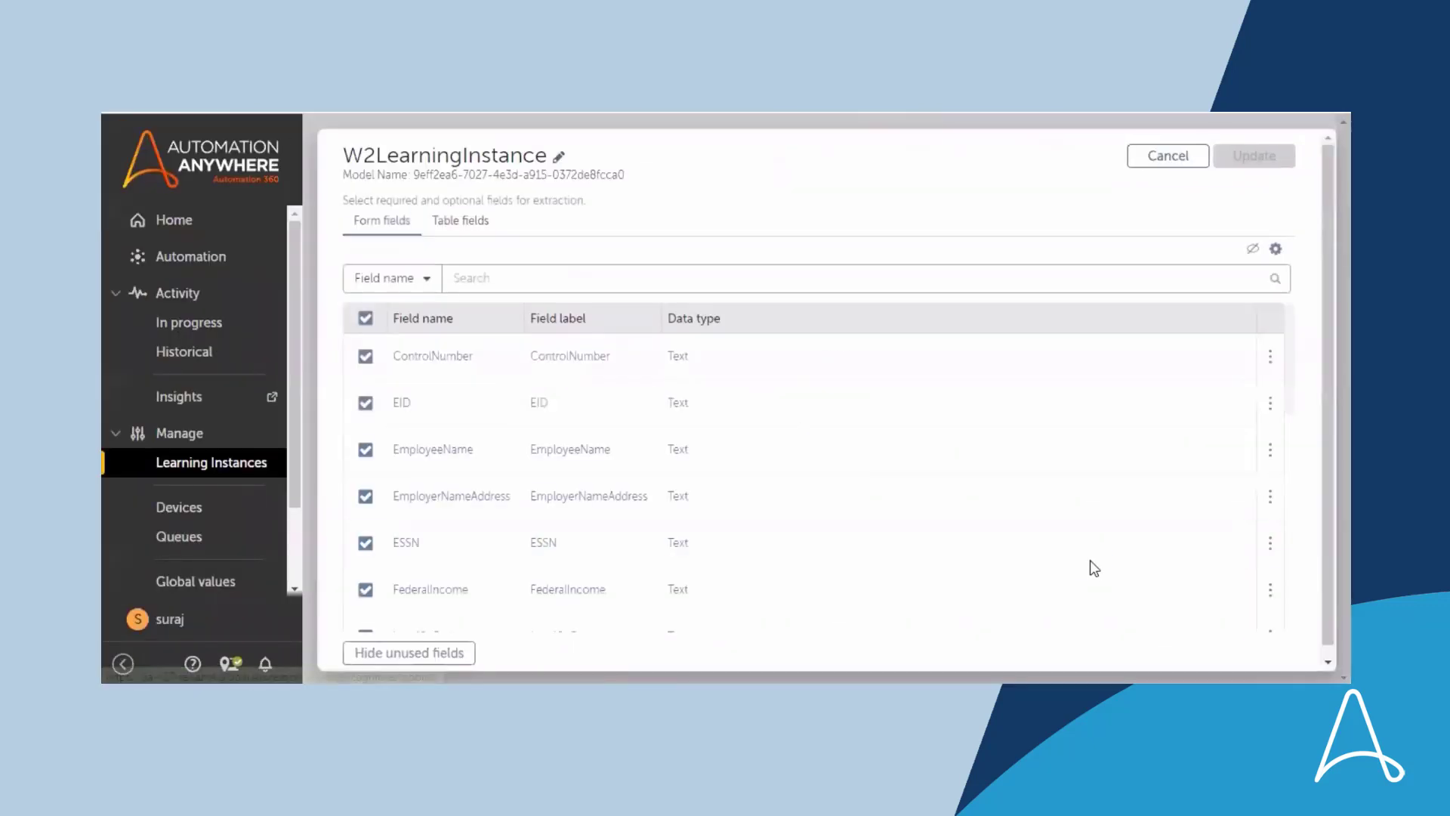
- Change the ControlNumber field's data type to Number and update W2LearningInstance
mouse_move(1191, 377)
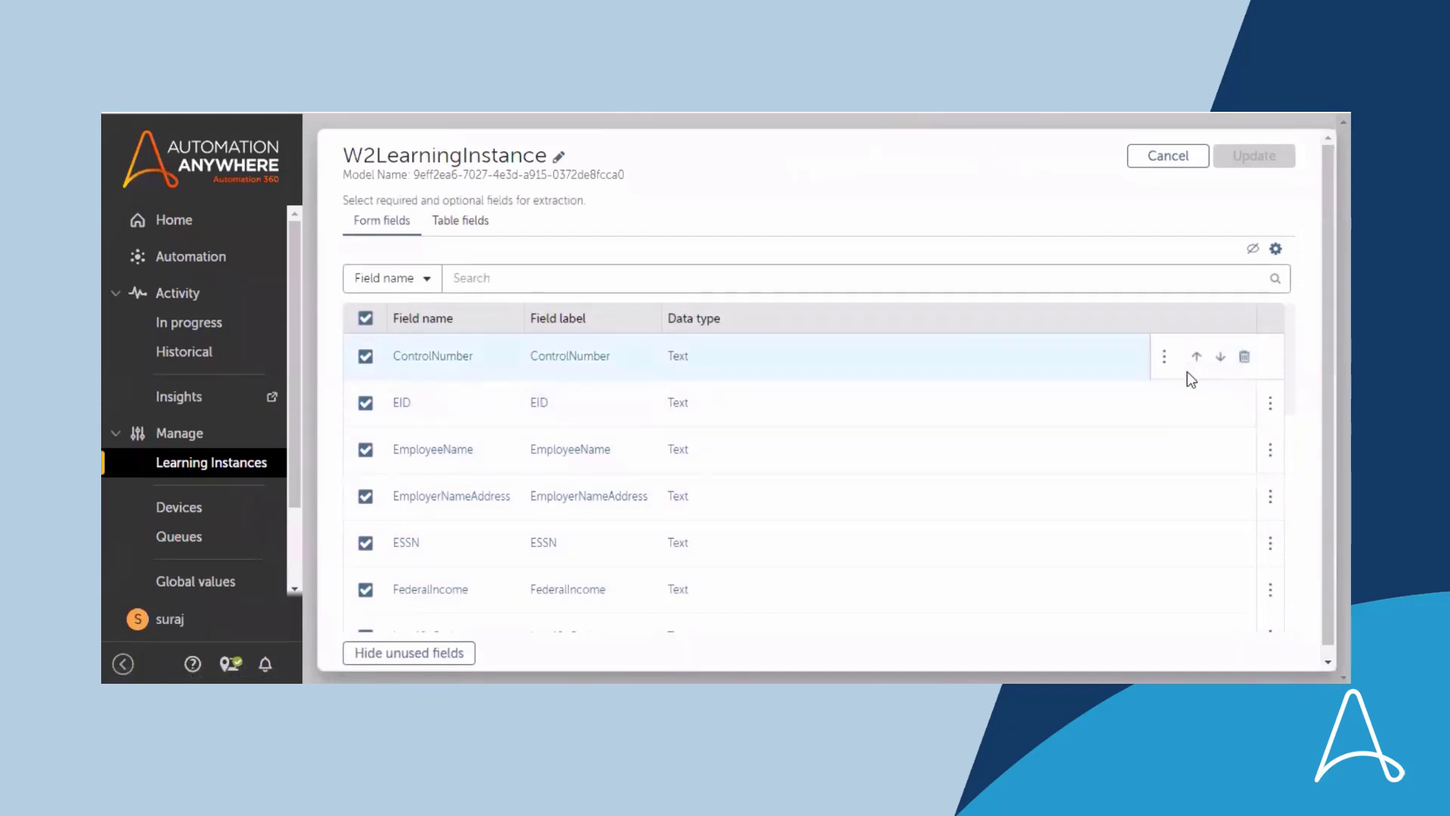
click(457, 361)
click(1266, 351)
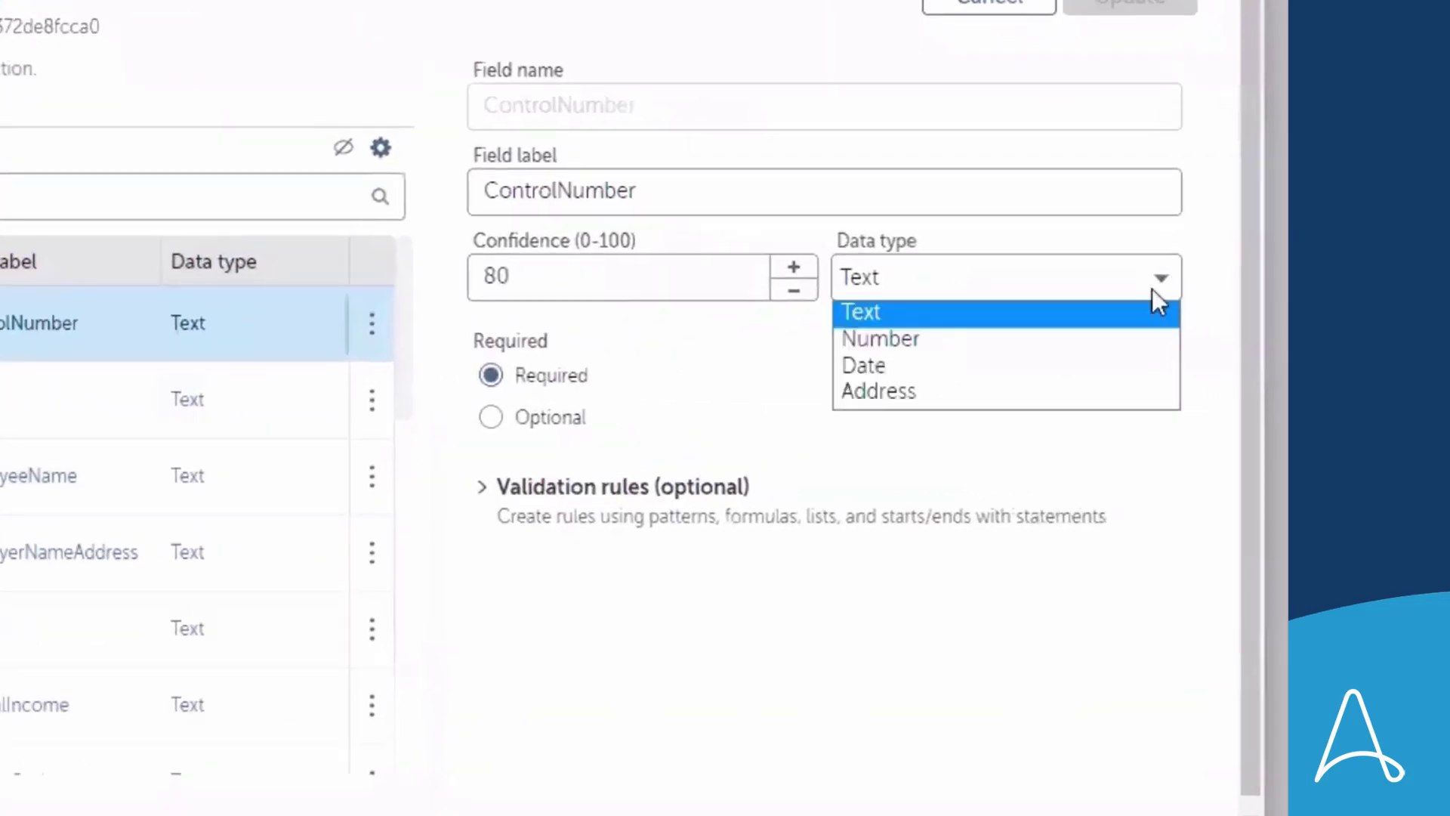
click(1031, 341)
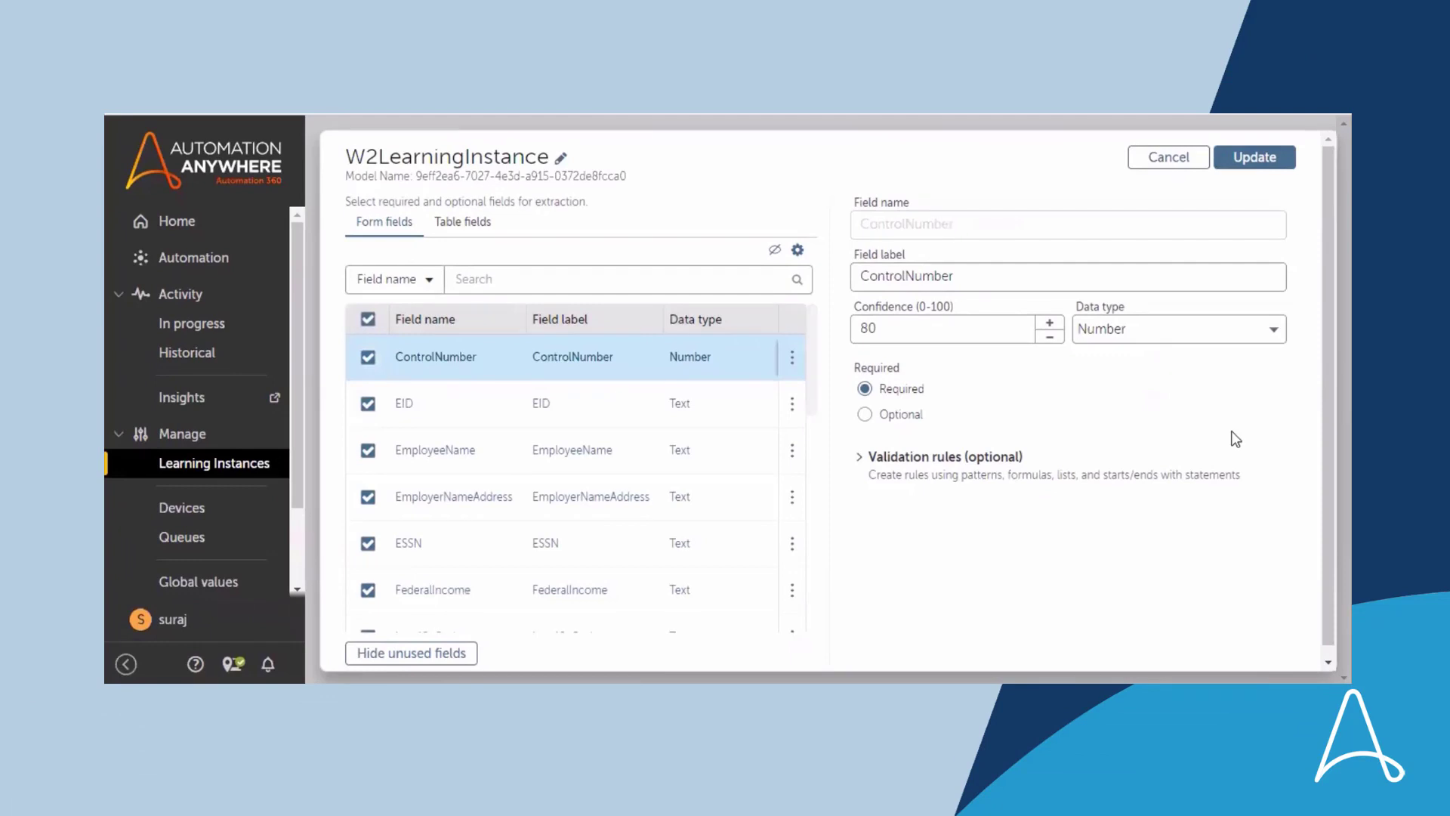
click(1260, 161)
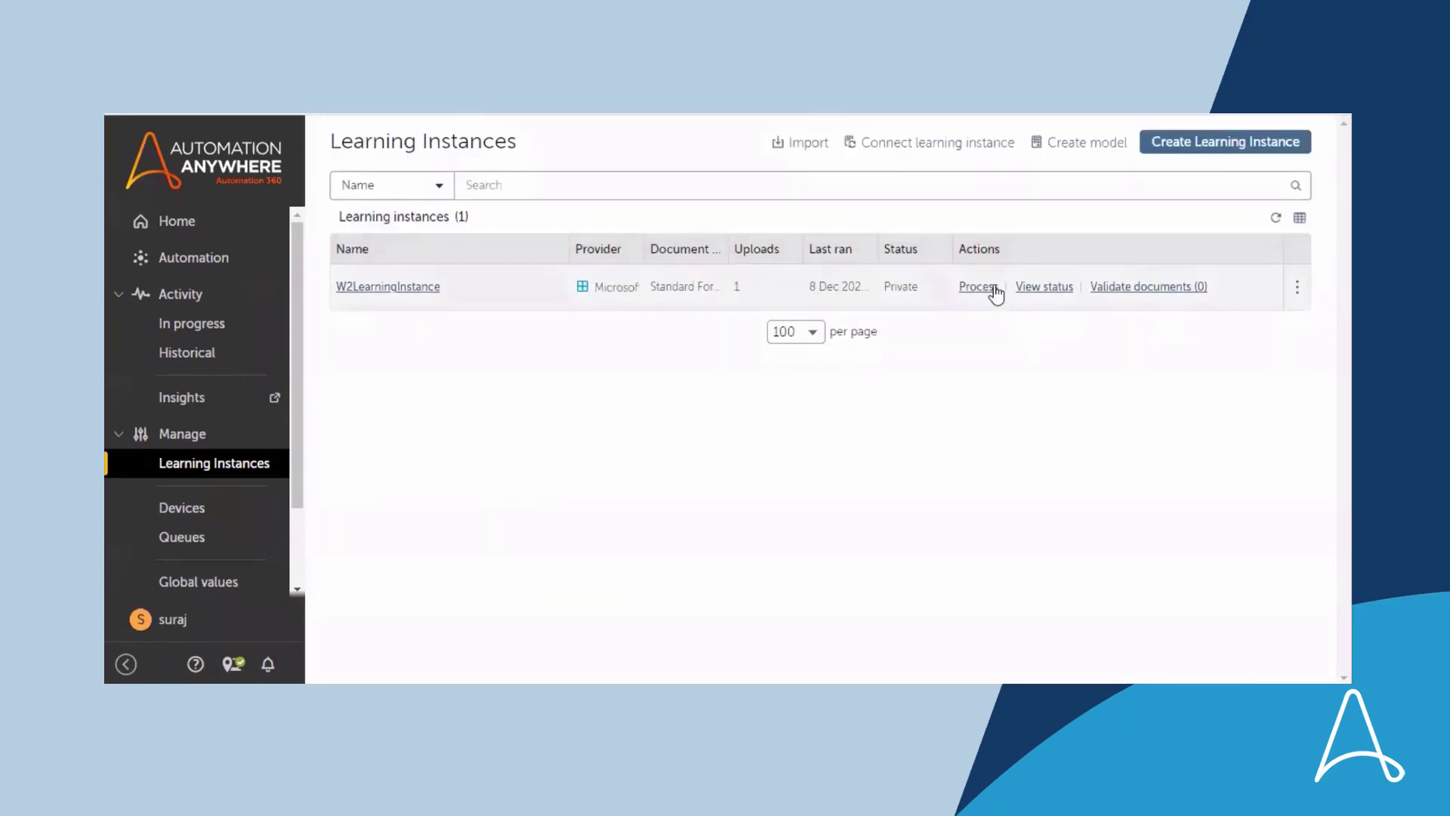
- Submit W2.pdf to W2LearningInstance again, with results downloading to C:\Output
click(990, 289)
click(1045, 380)
click(360, 159)
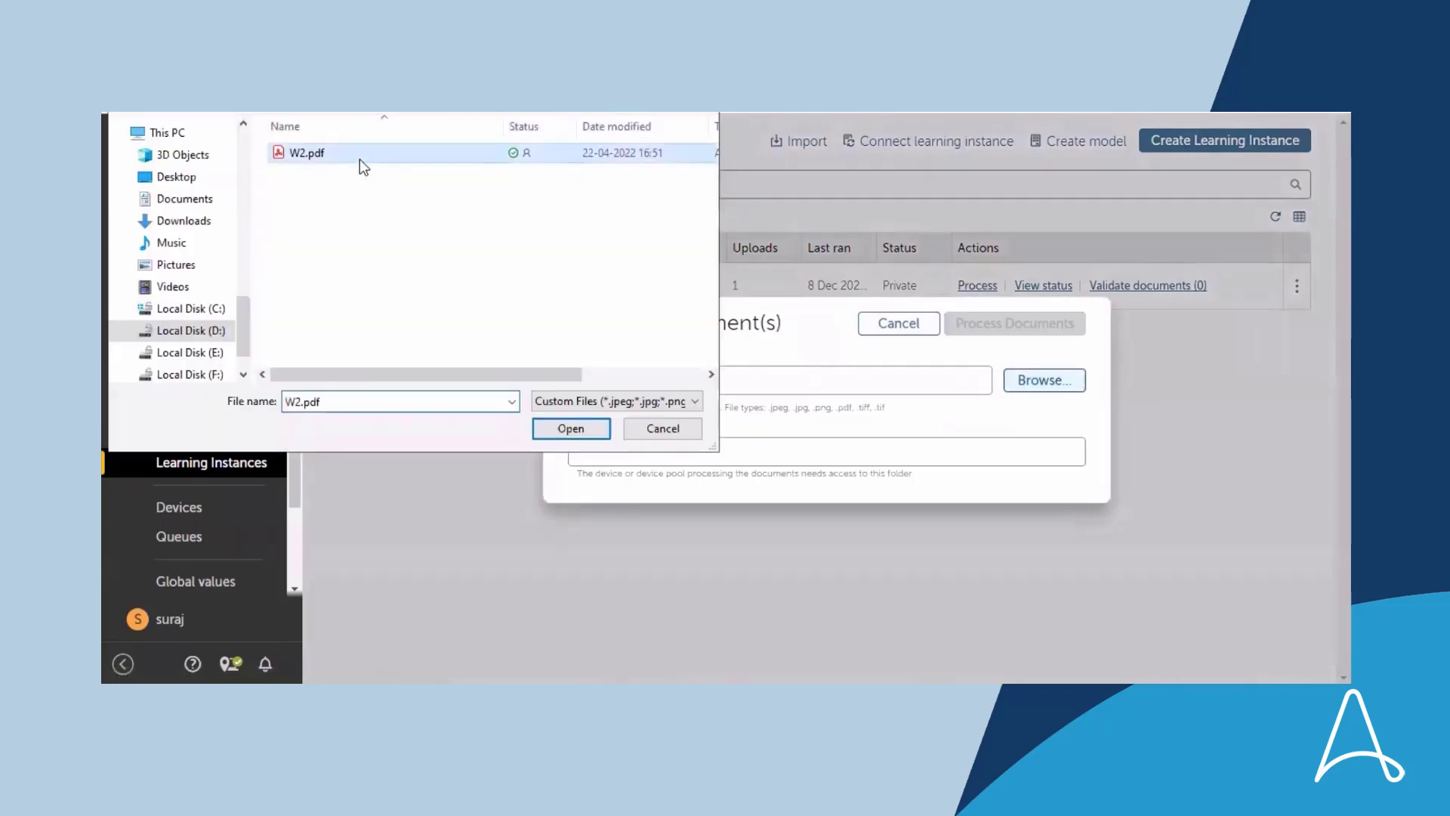
click(586, 430)
click(694, 456)
click(696, 491)
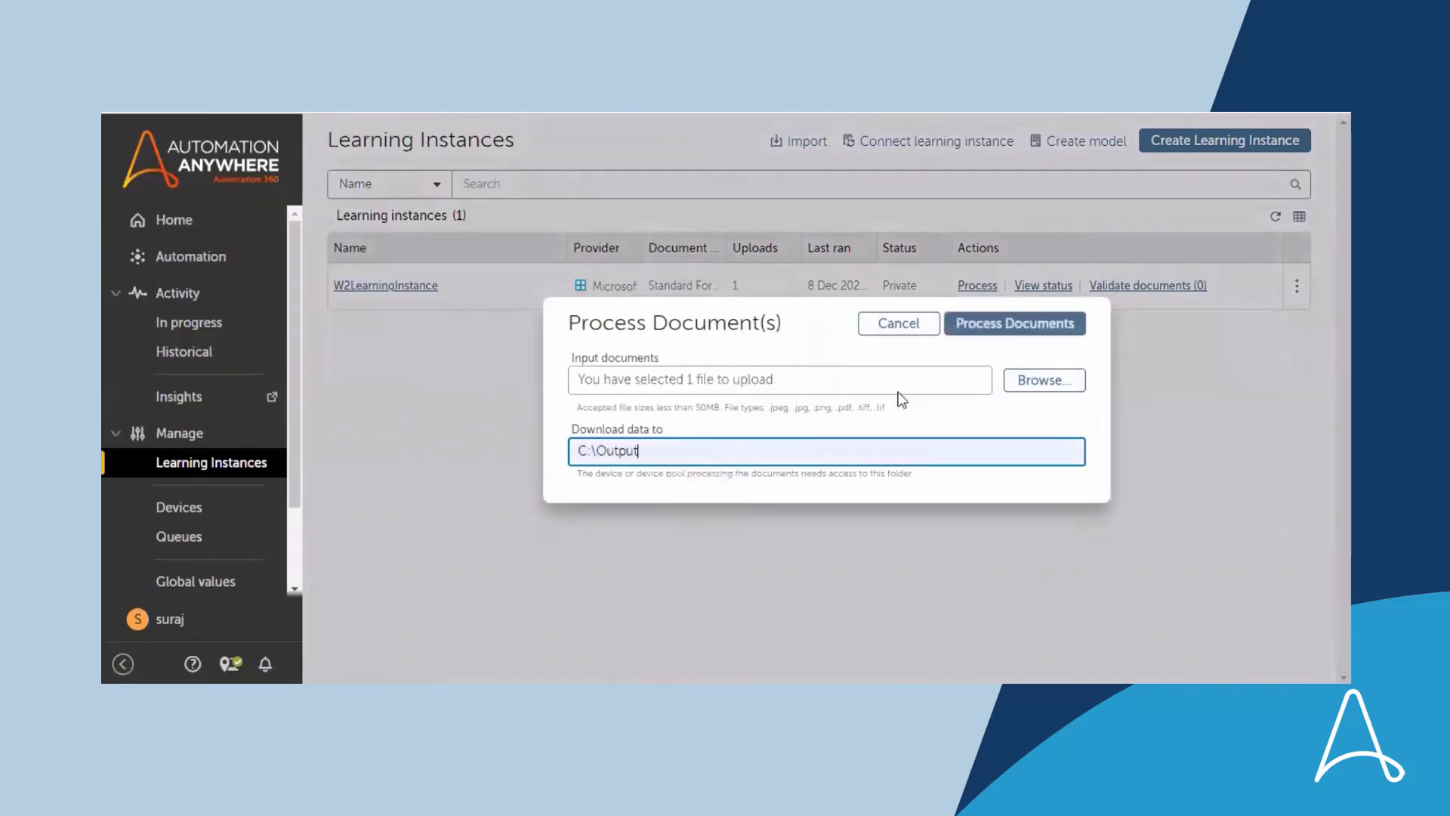
click(1045, 325)
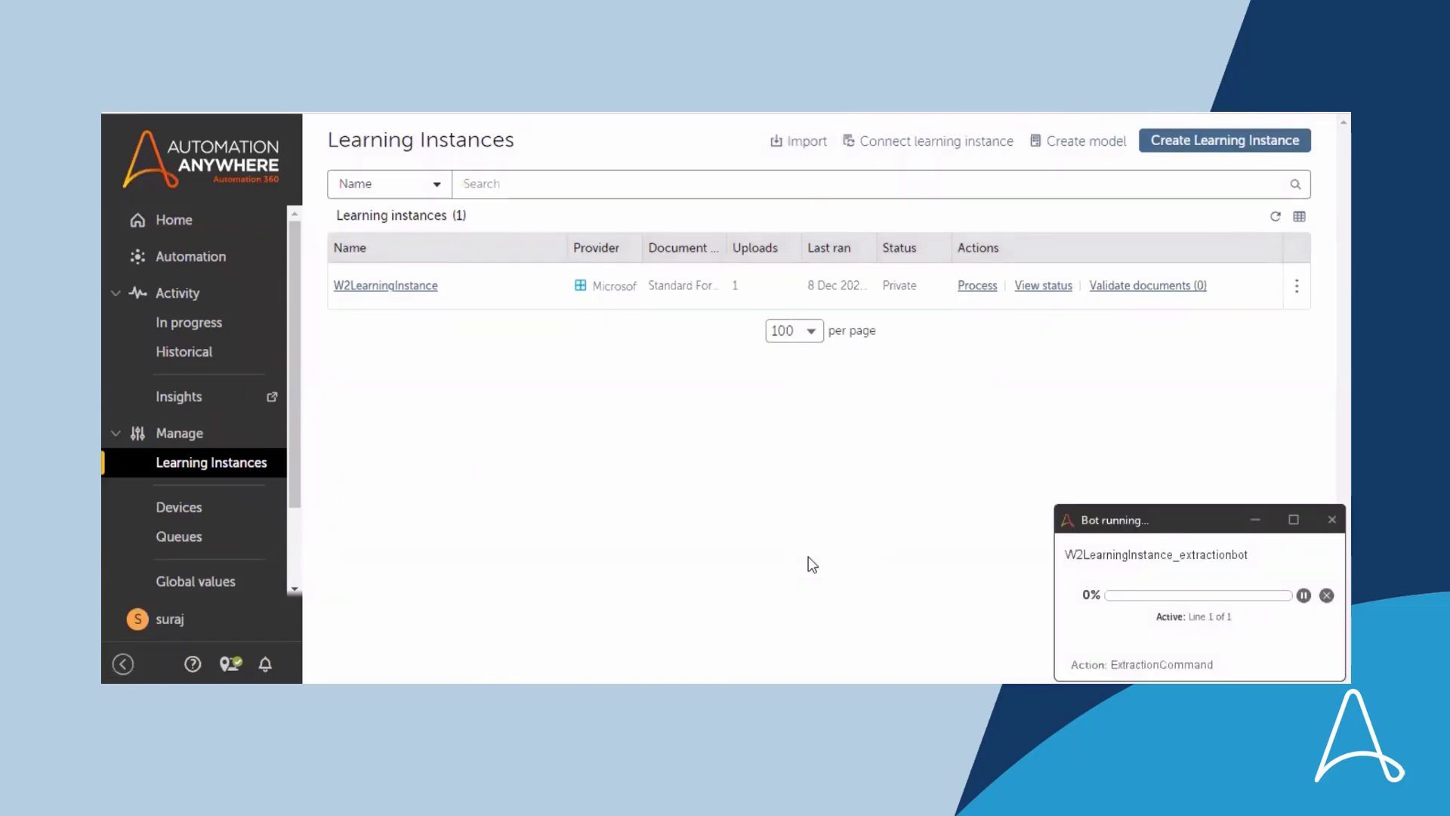
- Refresh, replace ControlNumber A1B2 with 1111 in the W2.pdf validation task, and submit it
click(1275, 218)
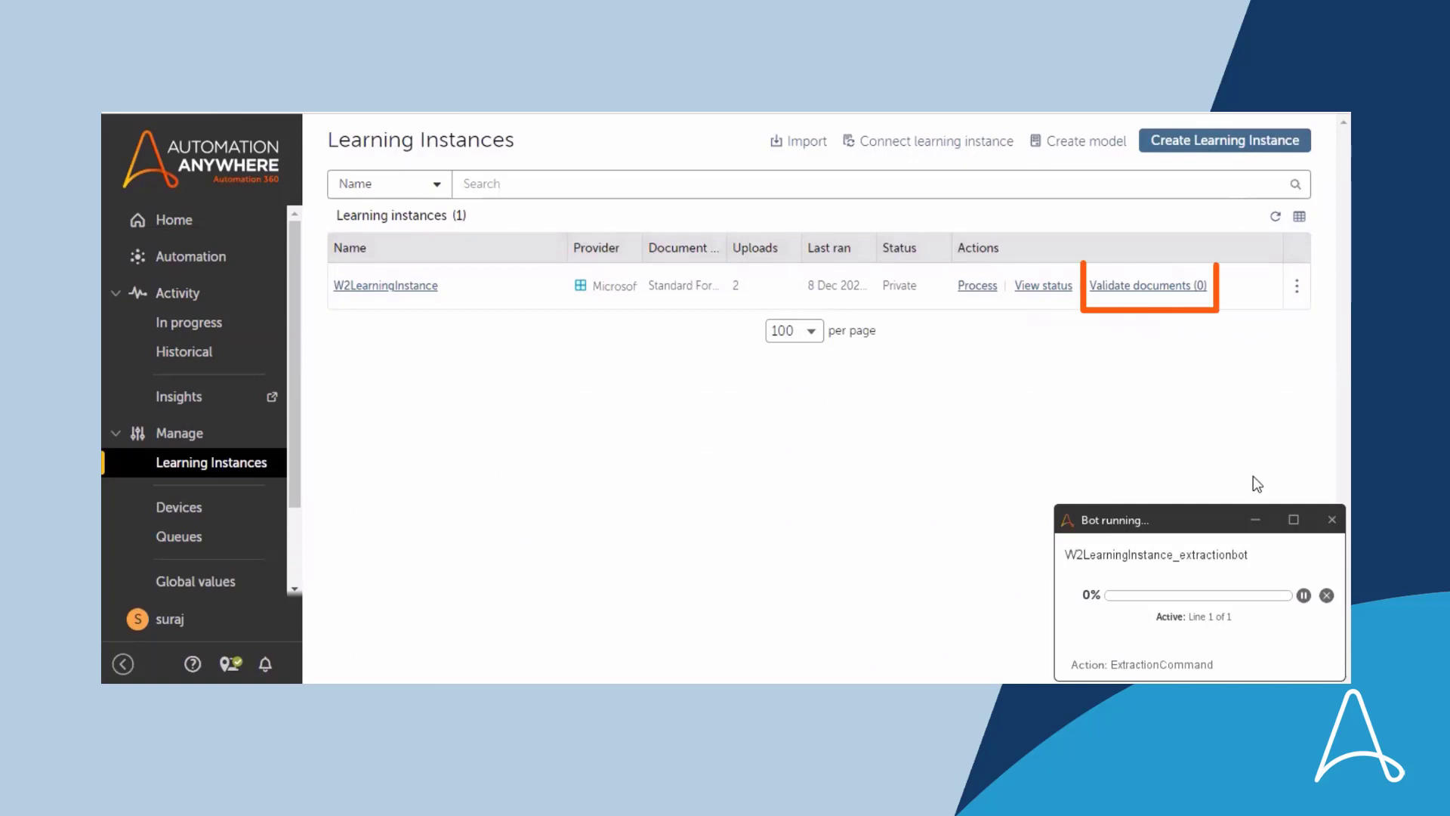
click(1274, 218)
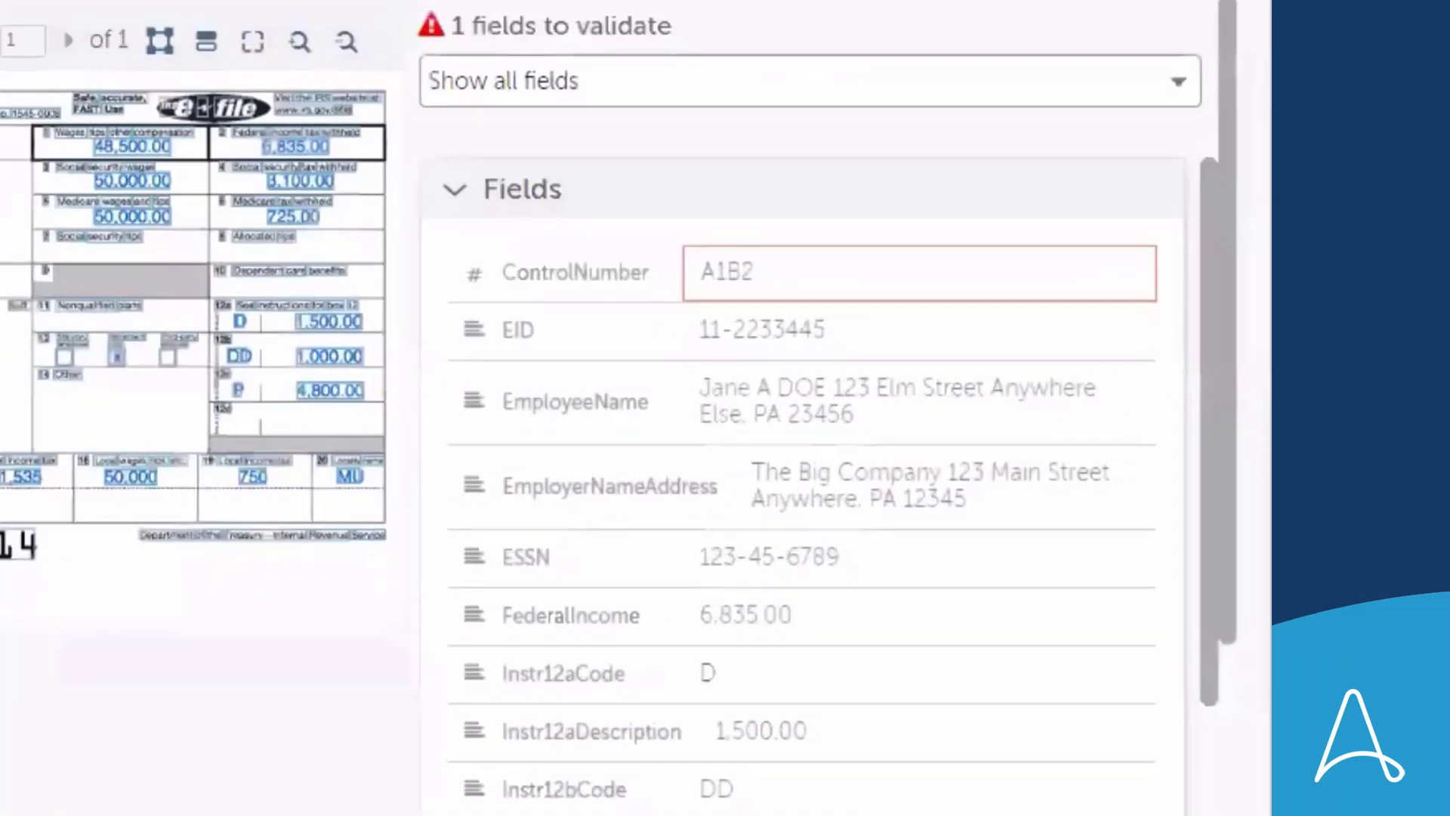
mouse_move(1113, 329)
click(841, 264)
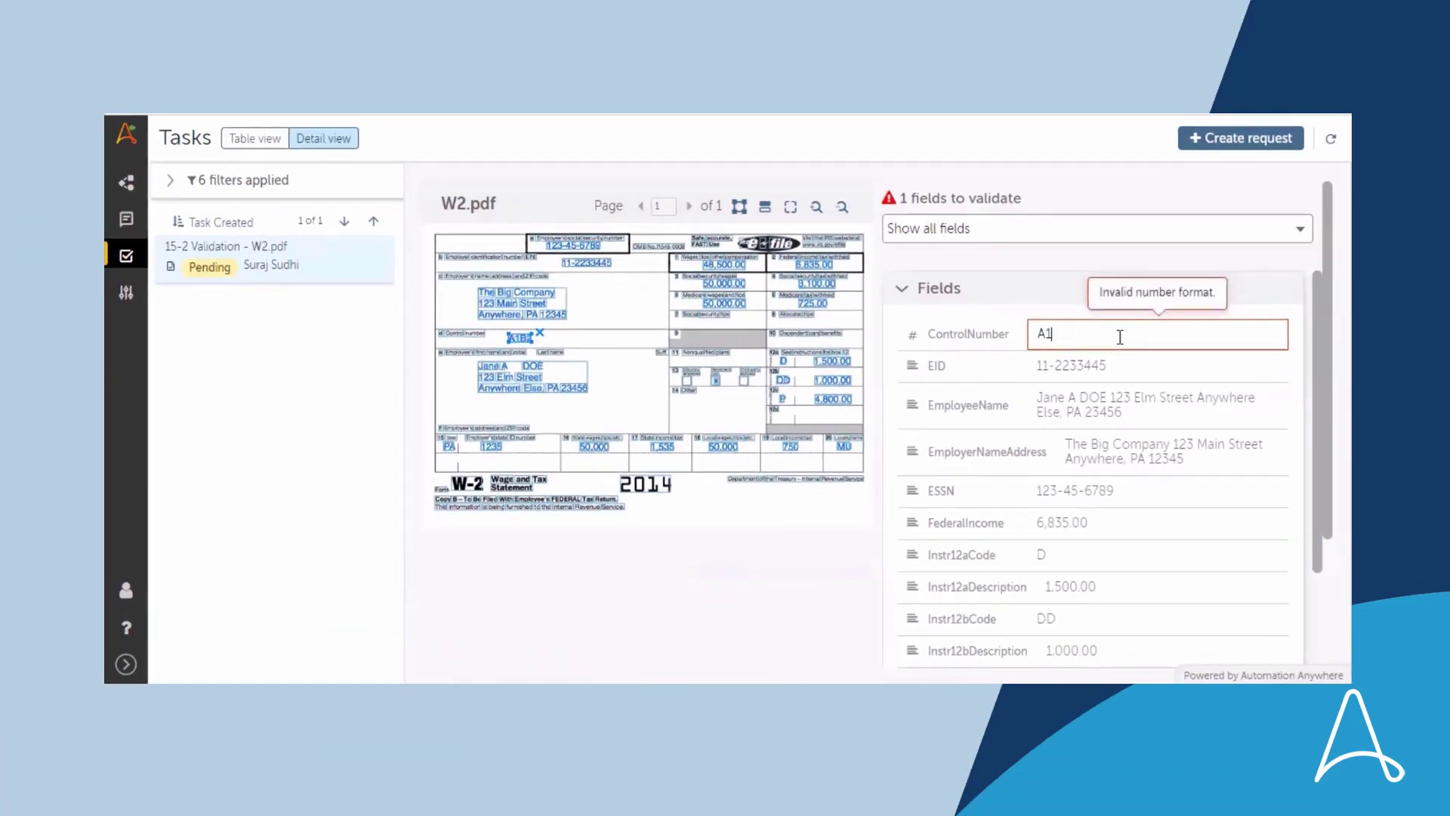
key(BackSpace)
key(BackSpace)
key(Tab)
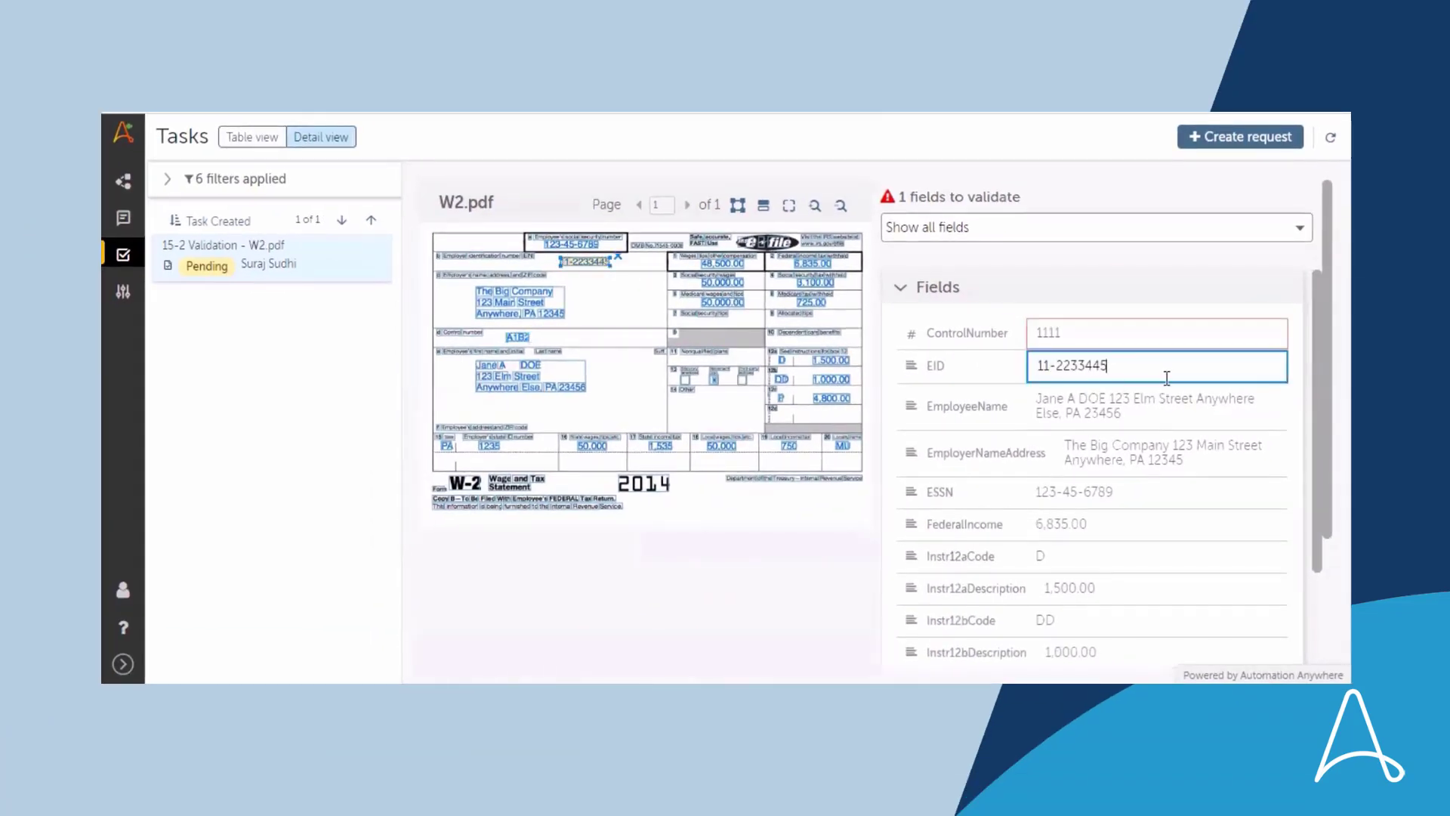
scroll(1208, 528, down, 10)
click(1272, 646)
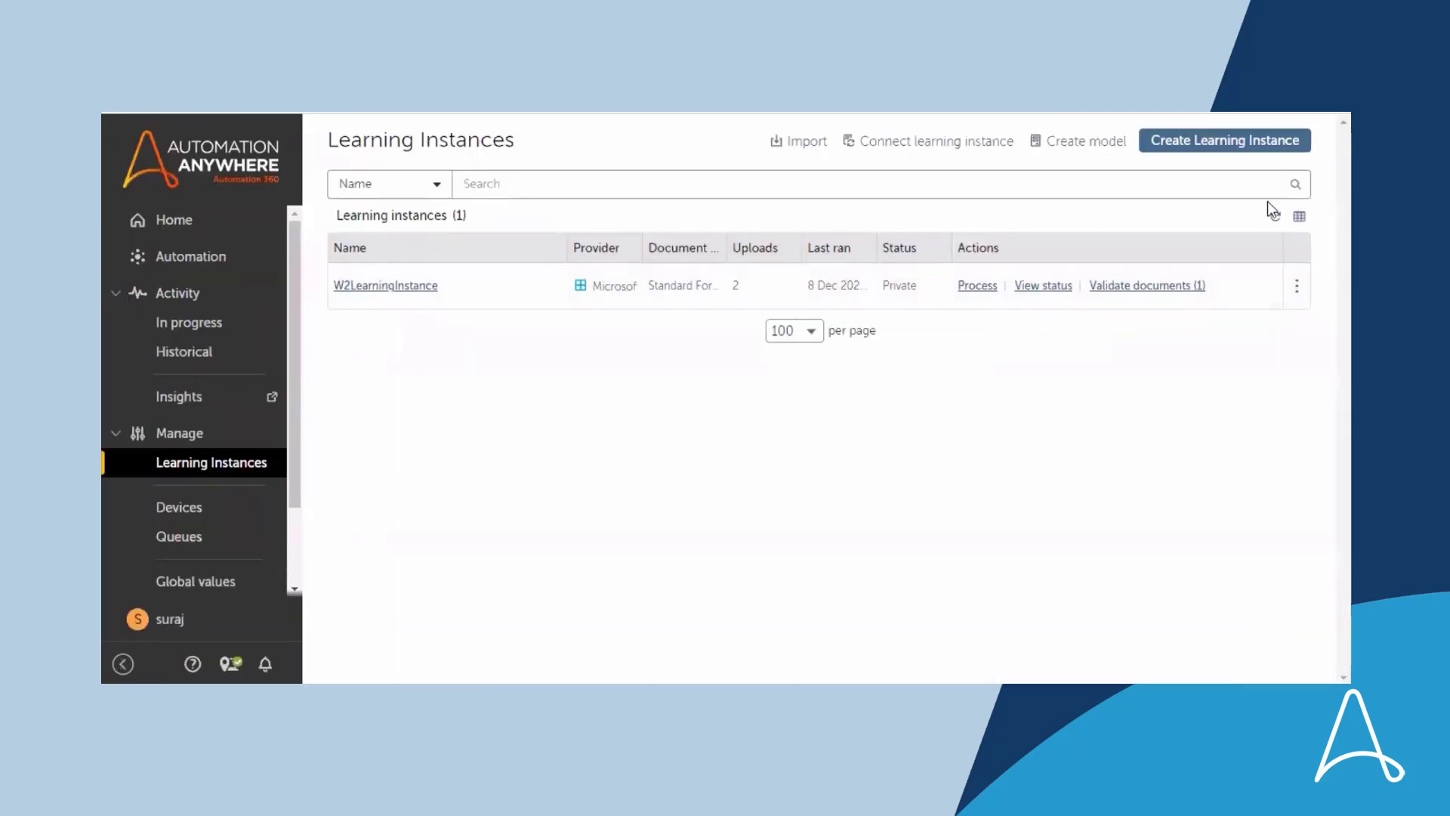
- Refresh the Learning Instances list, view W2LearningInstance status, and open request 15-2
click(1275, 216)
click(1048, 287)
click(595, 369)
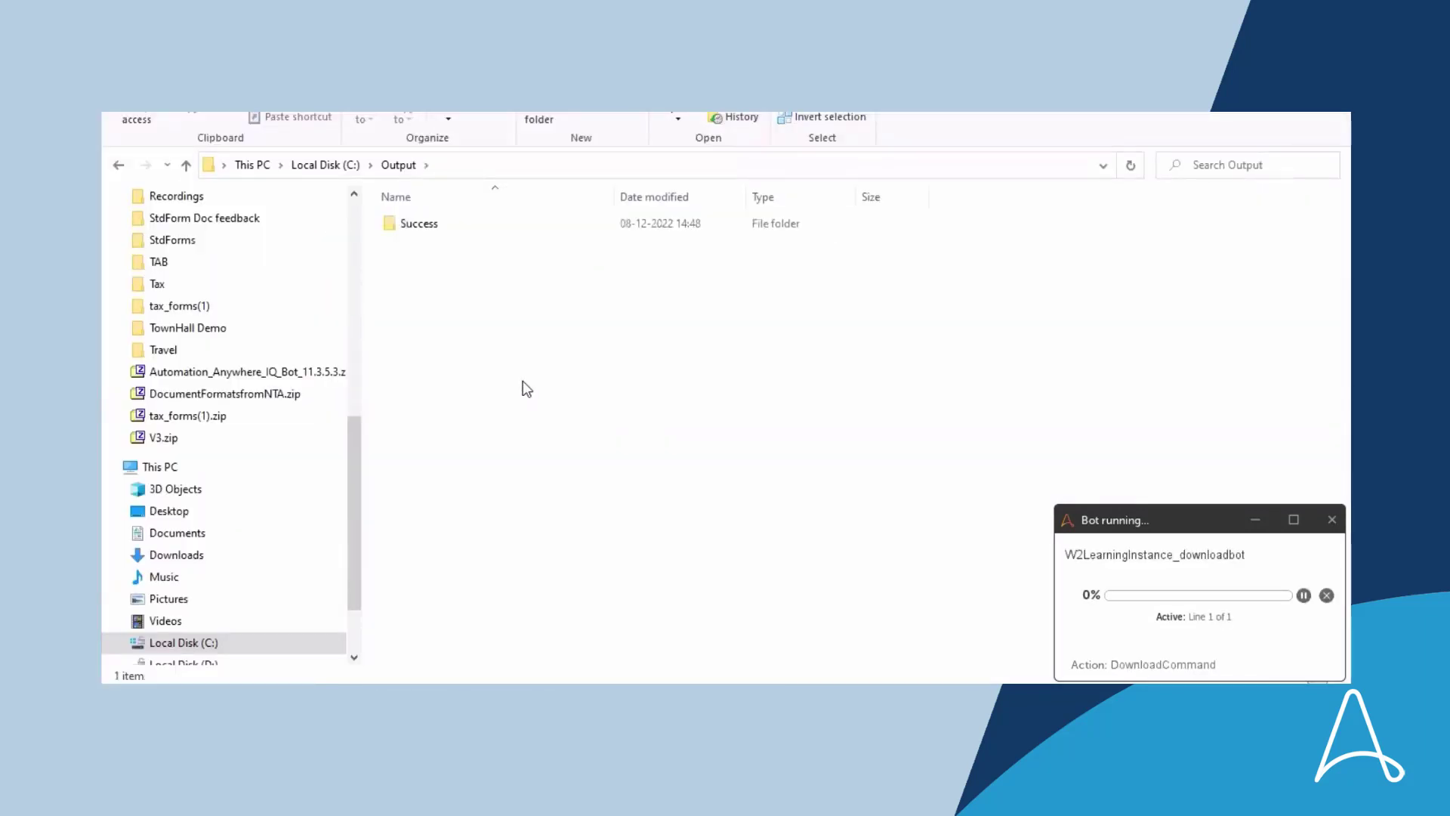
- Open the new W2 CSV, confirm ControlNumber reads 1111, autofit column A, and close unsaved
double_click(419, 225)
double_click(438, 242)
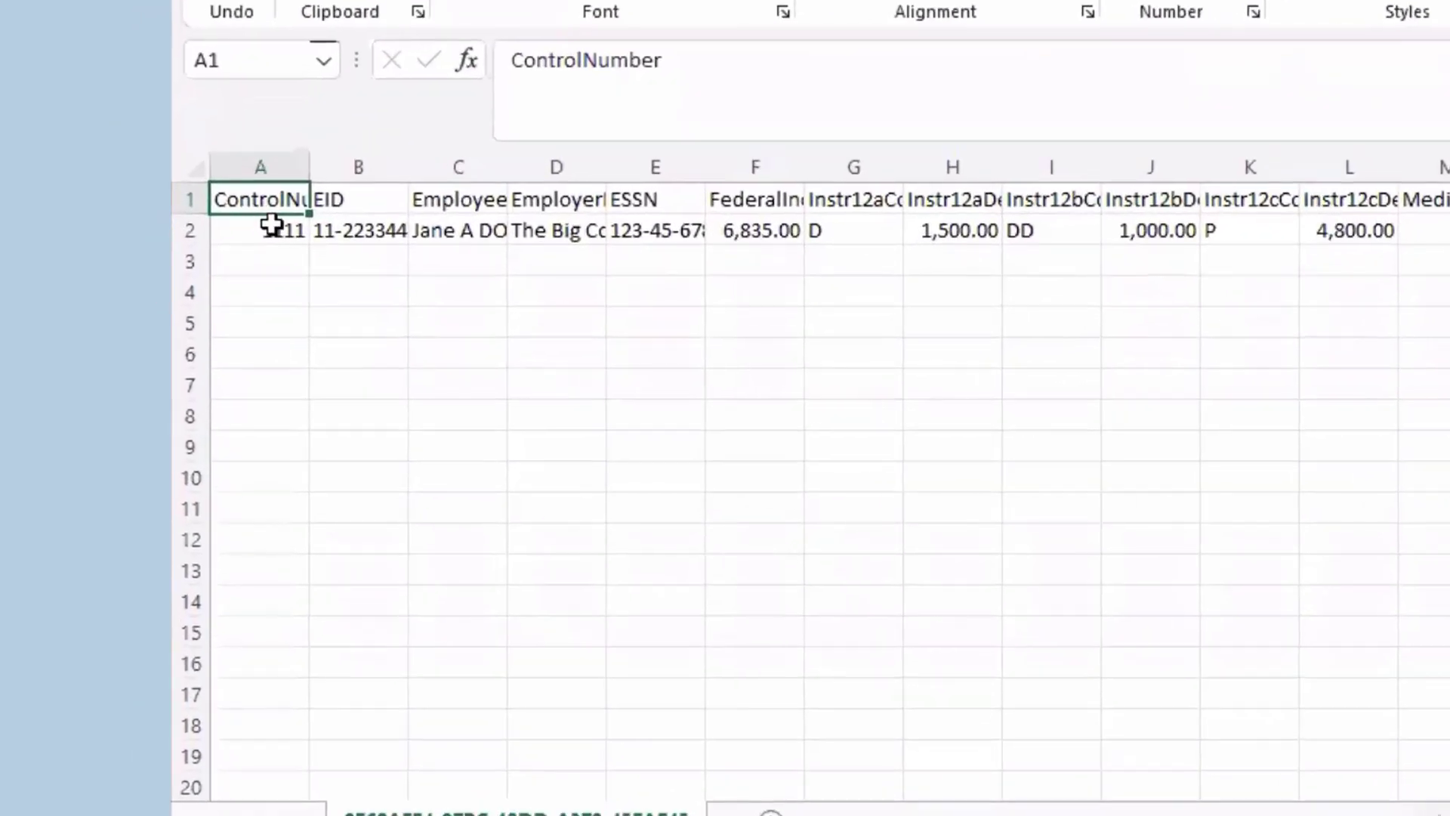
click(160, 298)
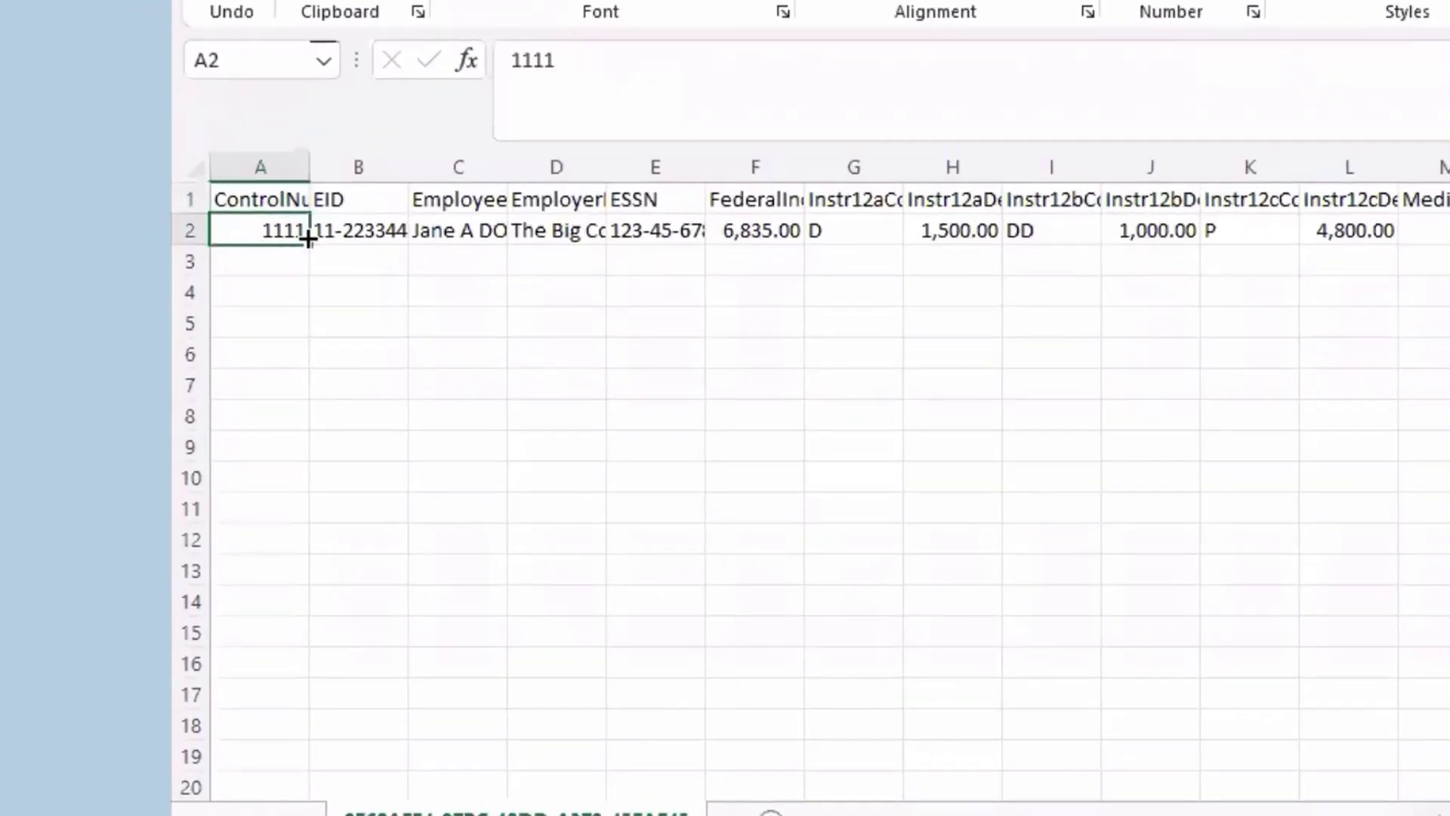
double_click(321, 167)
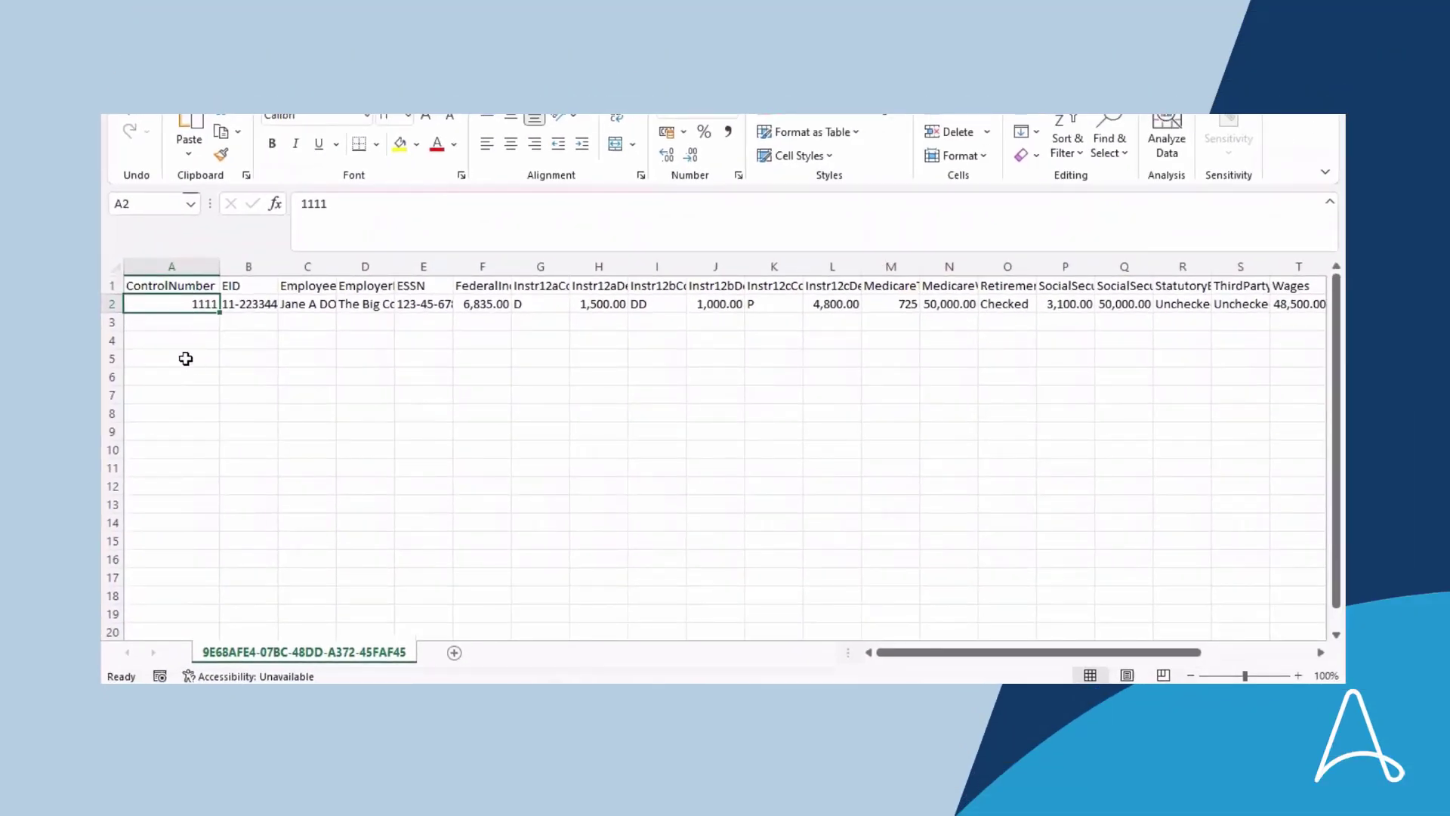
key(alt+F4)
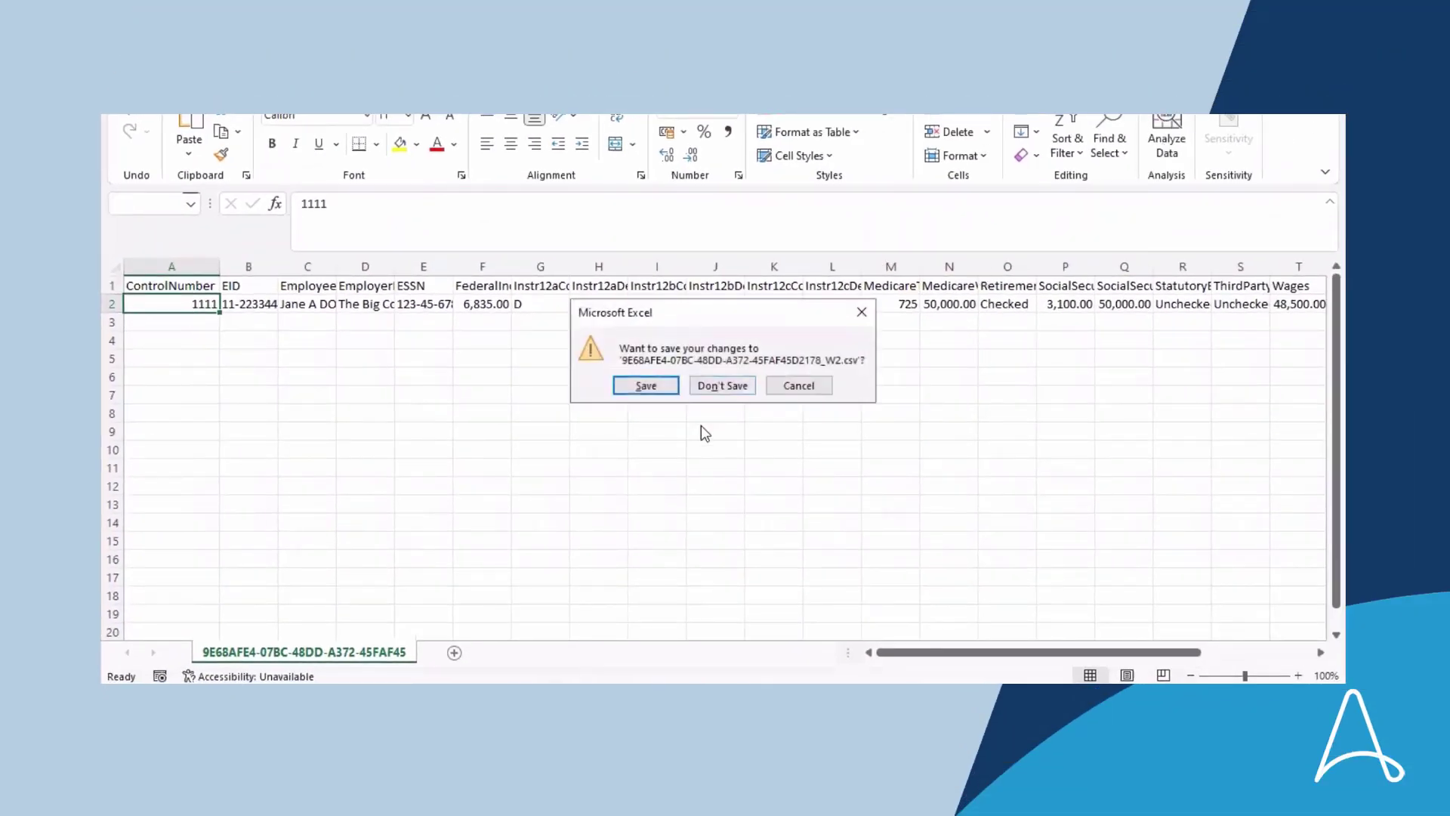
click(723, 386)
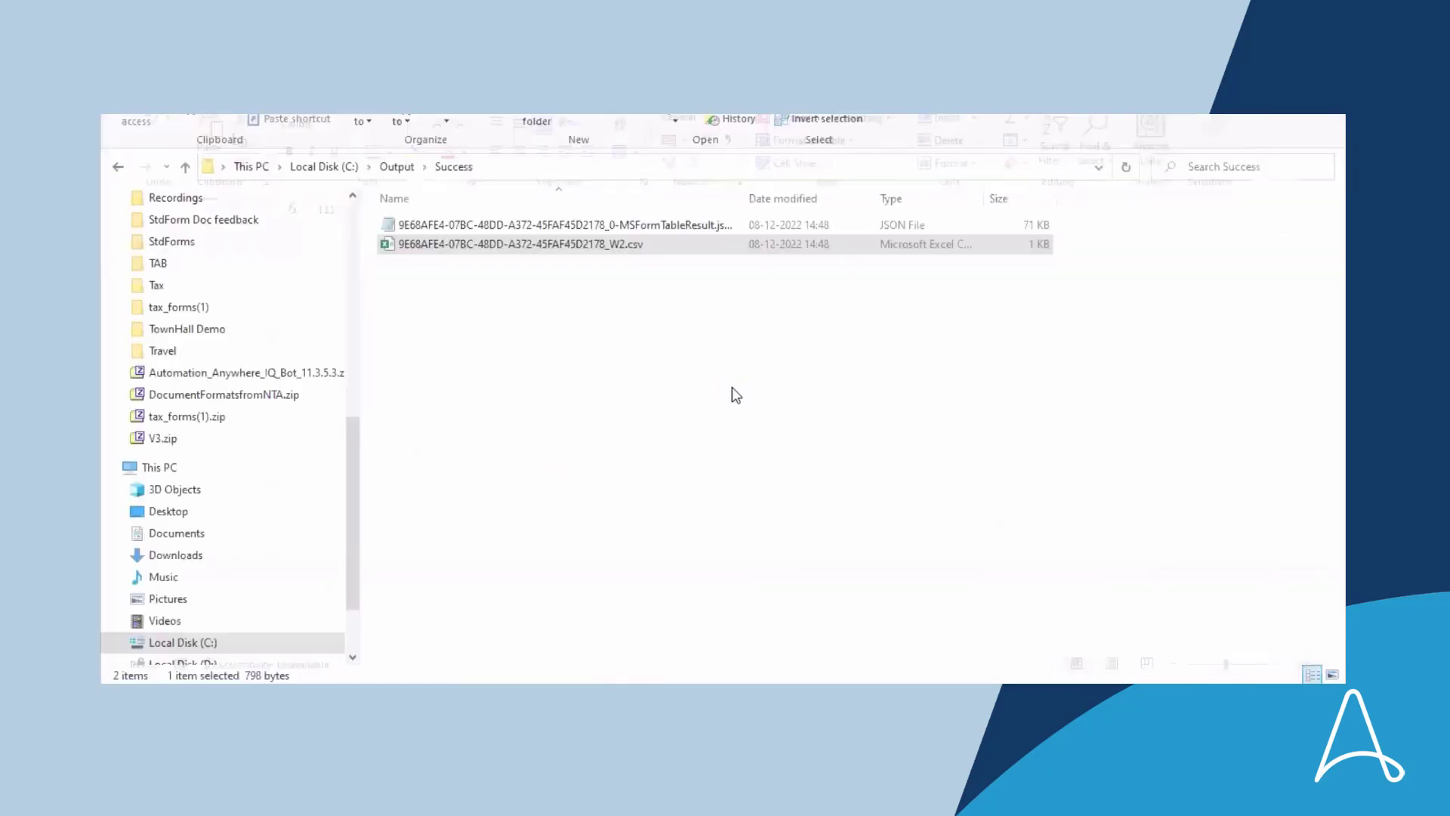